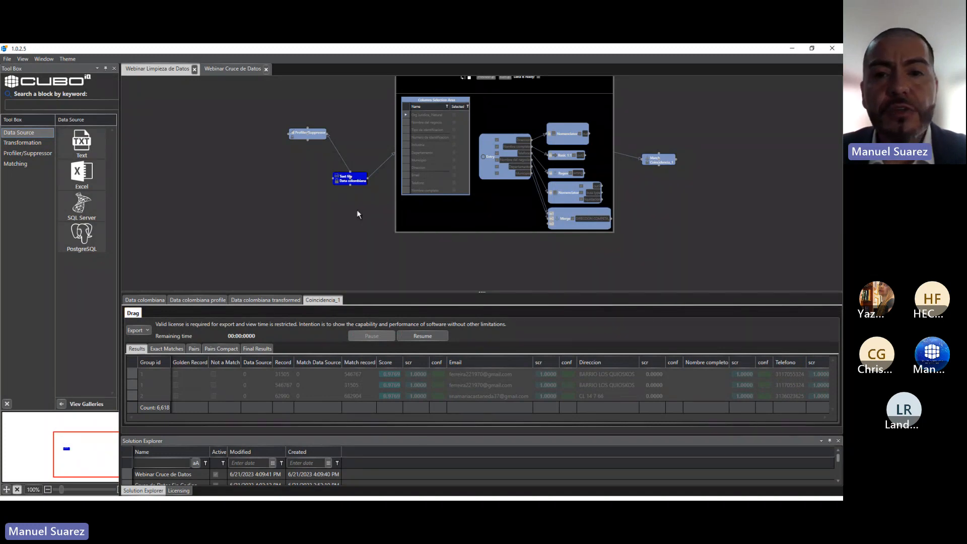
- Move the Nomenclator, Basic 1:1, Regex, second Nomenclator and Merge blocks slightly upward and closer together inside the transformation container
scroll(267, 252, up, 3)
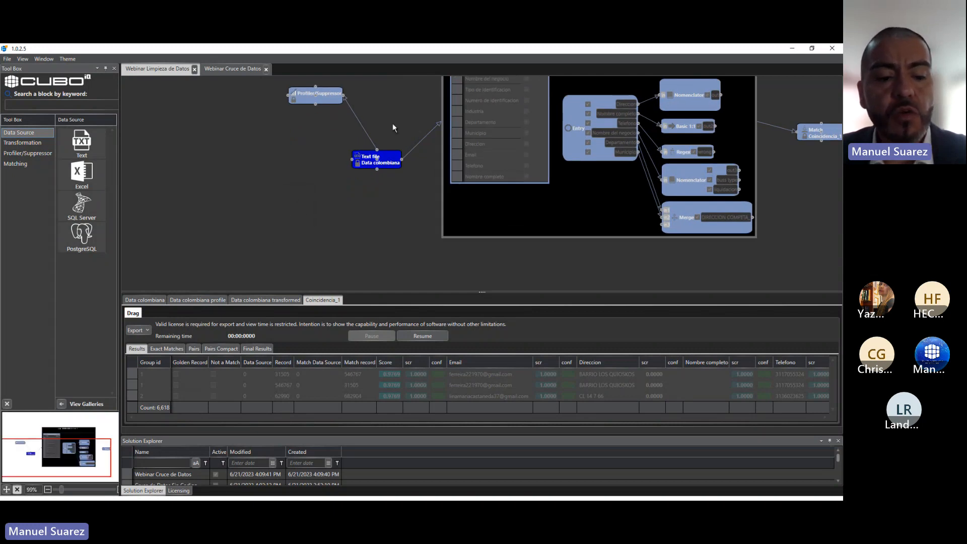
drag(485, 291, 486, 286)
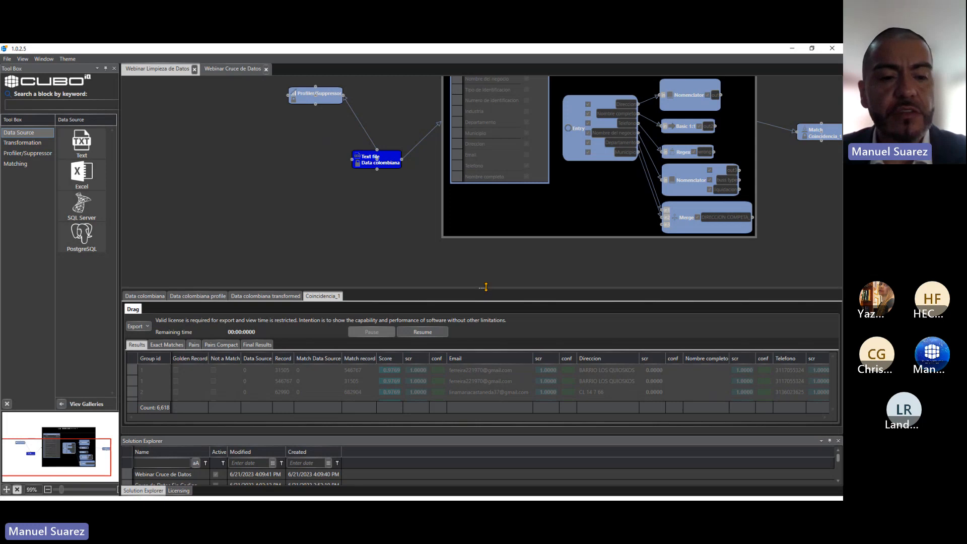
drag(59, 449, 82, 440)
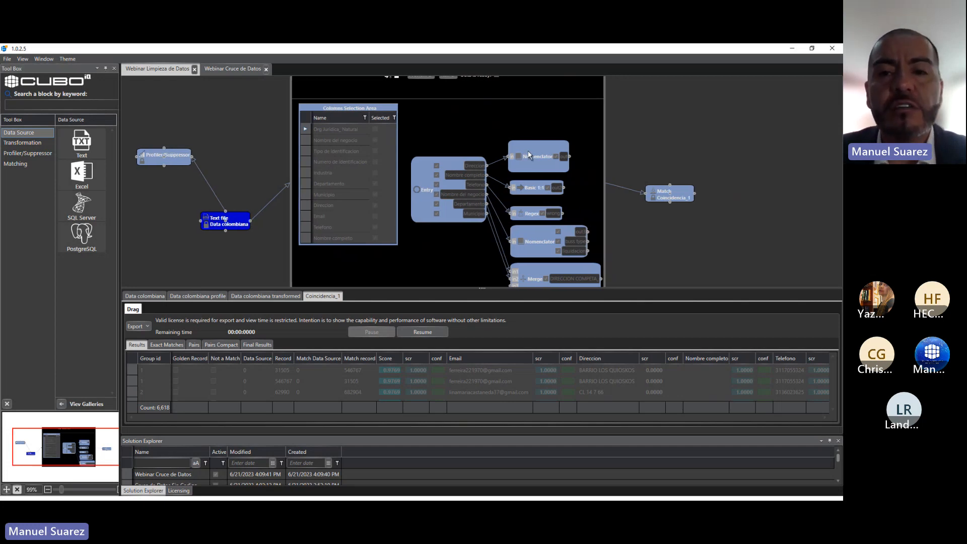
drag(524, 157, 525, 143)
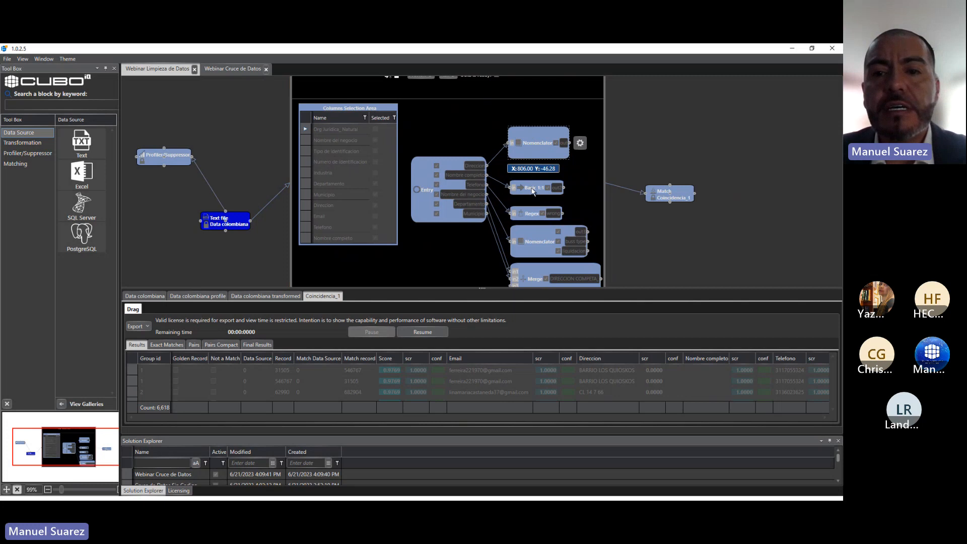
drag(532, 189, 533, 175)
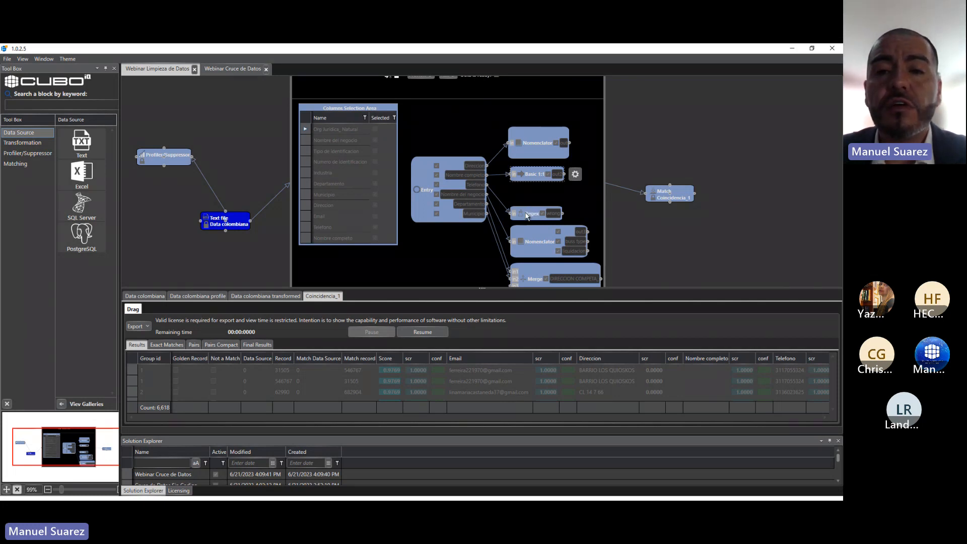
mouse_move(527, 216)
mouse_down()
mouse_move(529, 197)
mouse_move(531, 210)
mouse_up()
drag(534, 262, 531, 246)
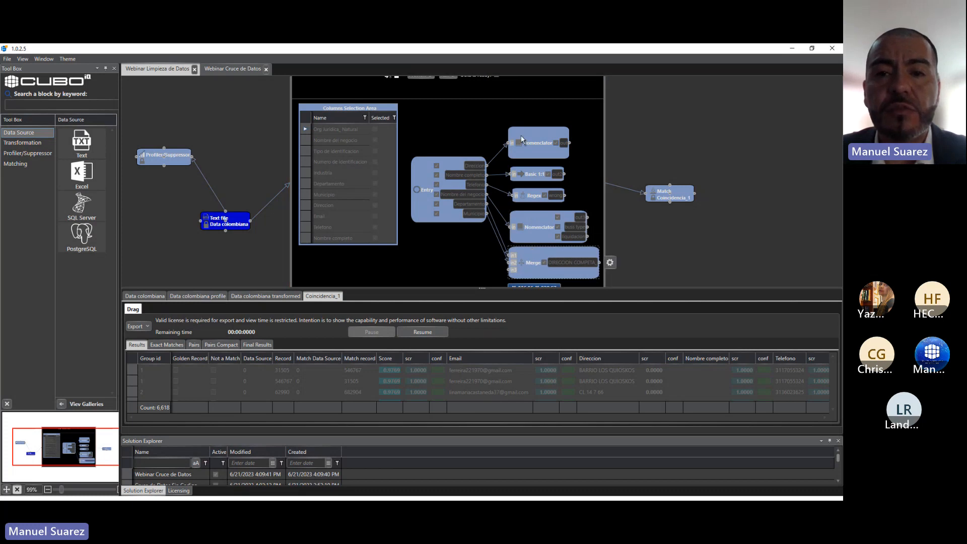
drag(518, 172, 517, 197)
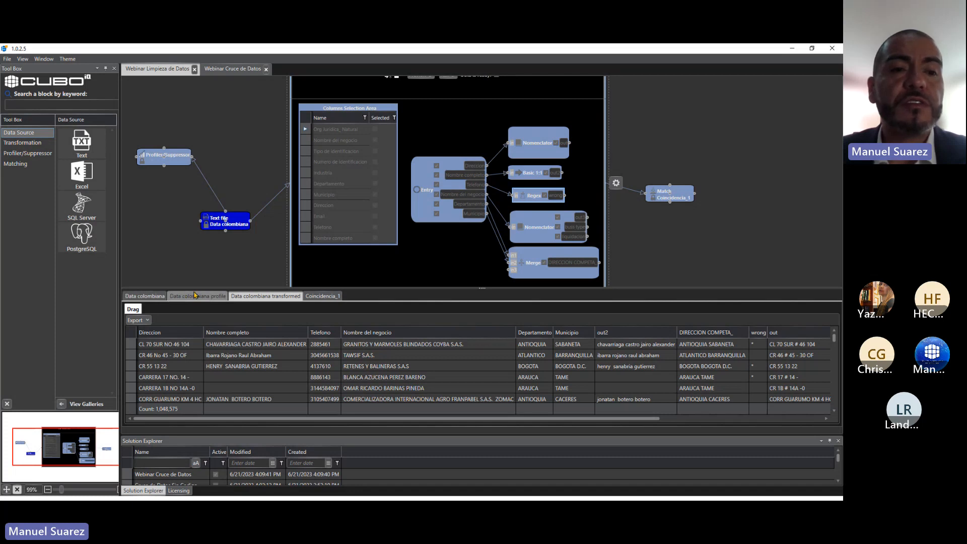
- Move the Profiler/Suppressor block to just above the Data colombiana text file block and raise the Match block slightly
click(172, 162)
drag(172, 163, 220, 154)
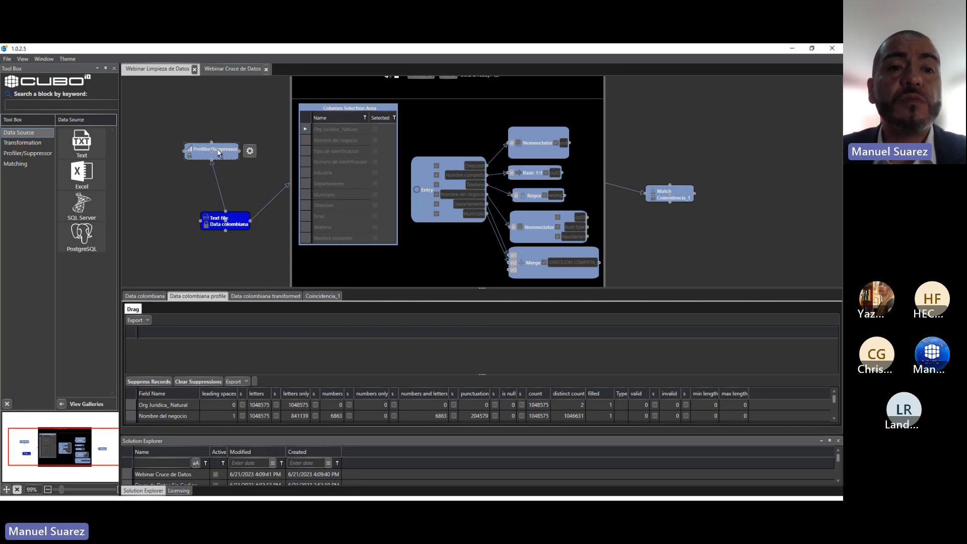
drag(218, 152, 212, 159)
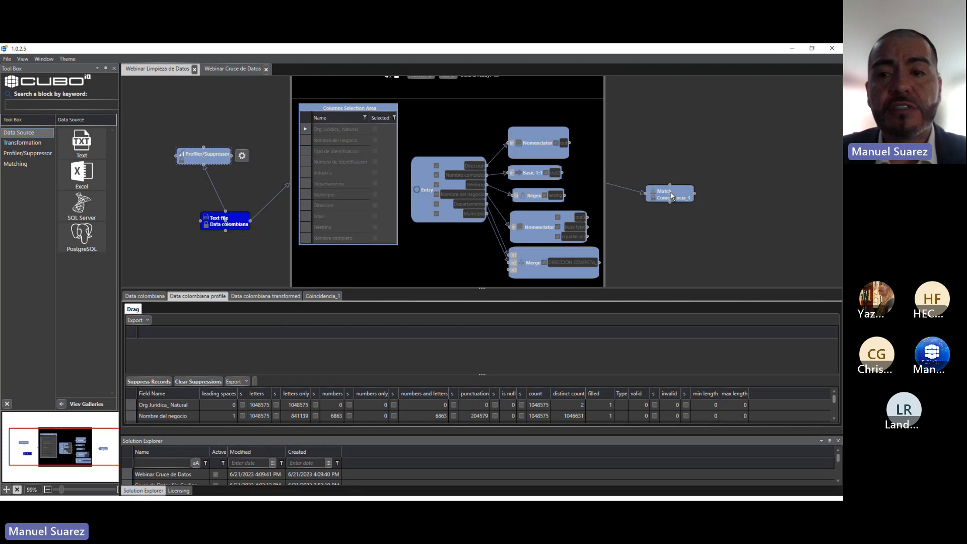
mouse_move(671, 195)
mouse_down()
mouse_move(685, 189)
mouse_move(665, 189)
mouse_move(682, 170)
mouse_move(678, 179)
mouse_up()
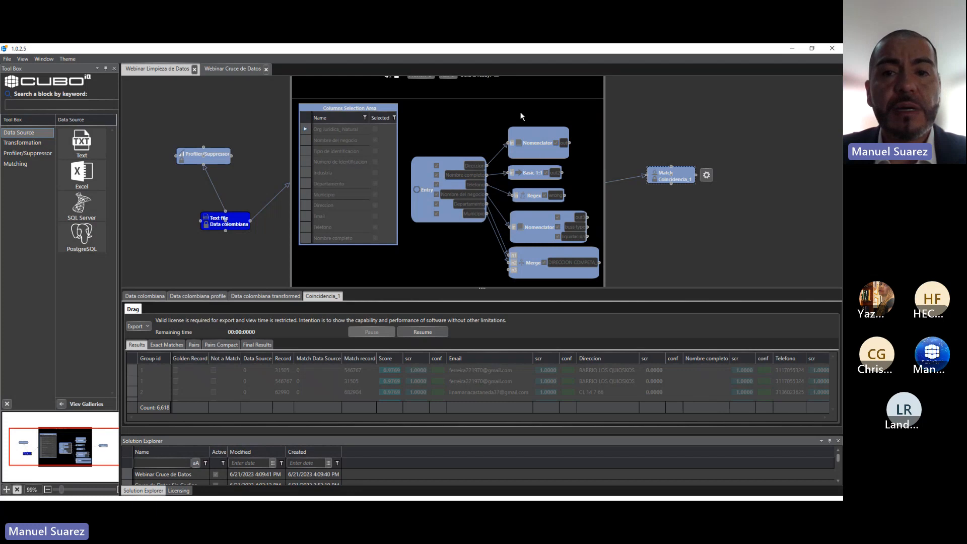
- Shift the transformation container slightly down on the canvas and raise its Nomenclator, Basic 1:1, Regex, second Nomenclator and Merge blocks within it
mouse_move(516, 100)
mouse_down()
mouse_move(514, 128)
mouse_move(509, 111)
mouse_up()
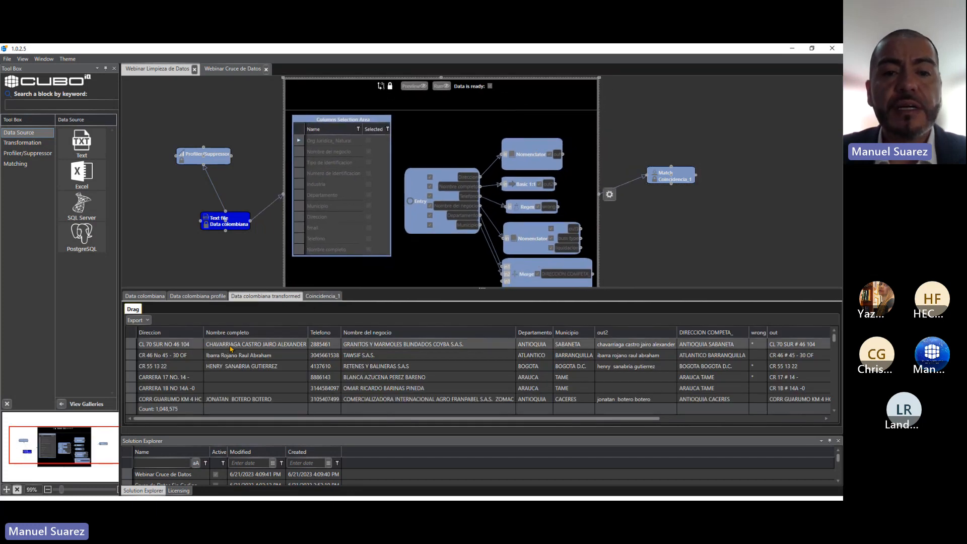
drag(529, 151, 526, 134)
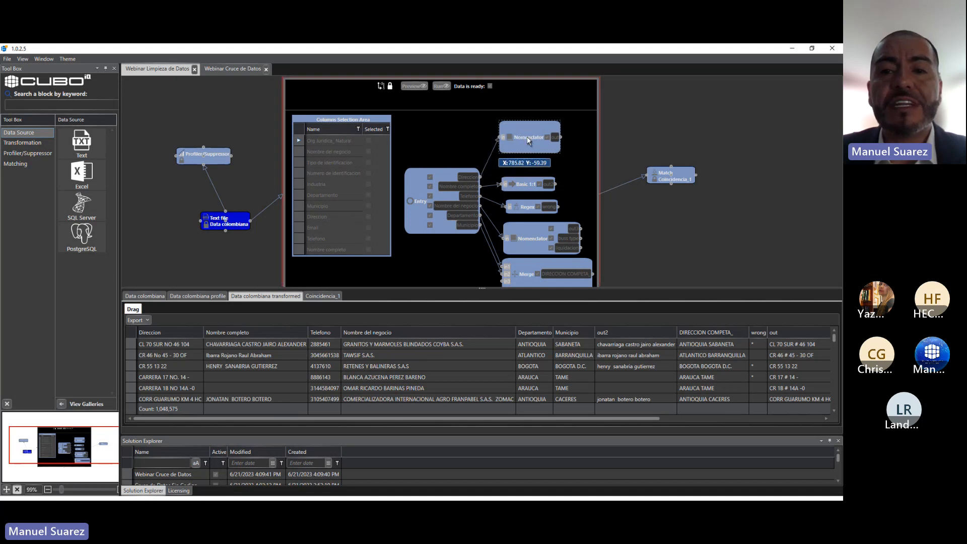
drag(524, 185, 522, 171)
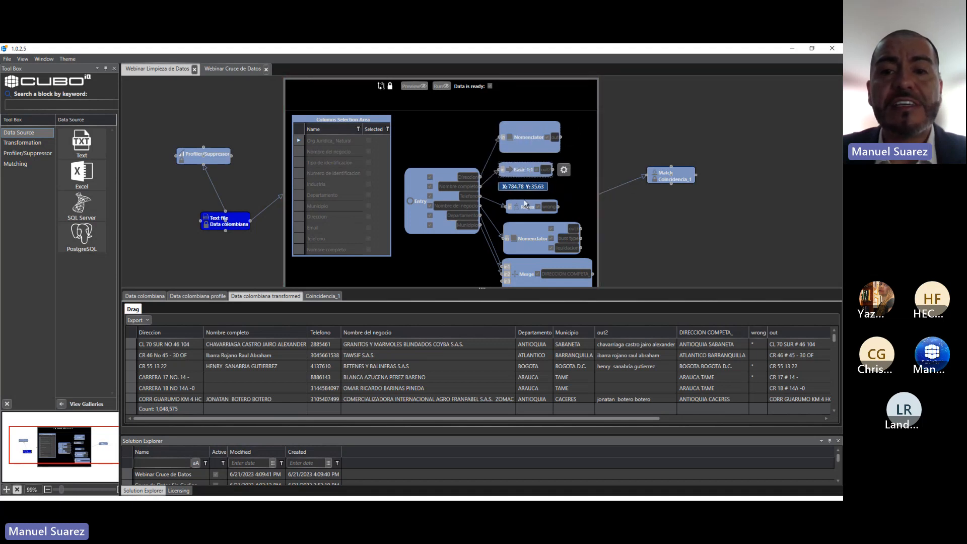
drag(526, 205, 525, 192)
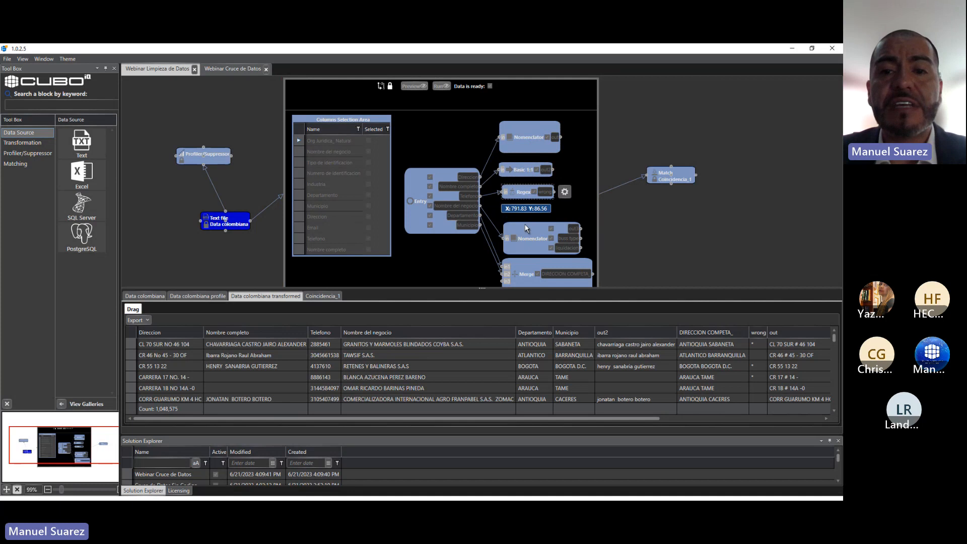
drag(527, 226, 525, 211)
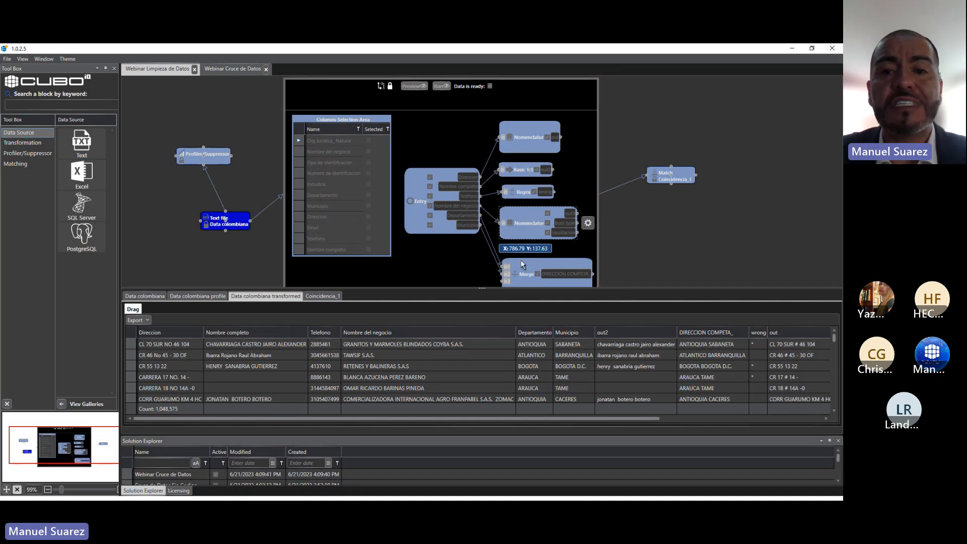
drag(522, 264, 517, 252)
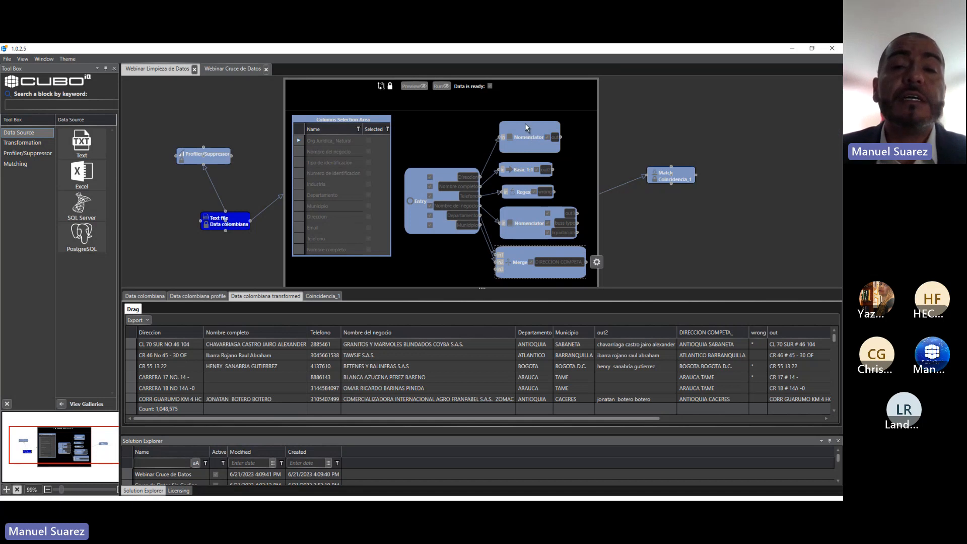
drag(521, 124, 520, 119)
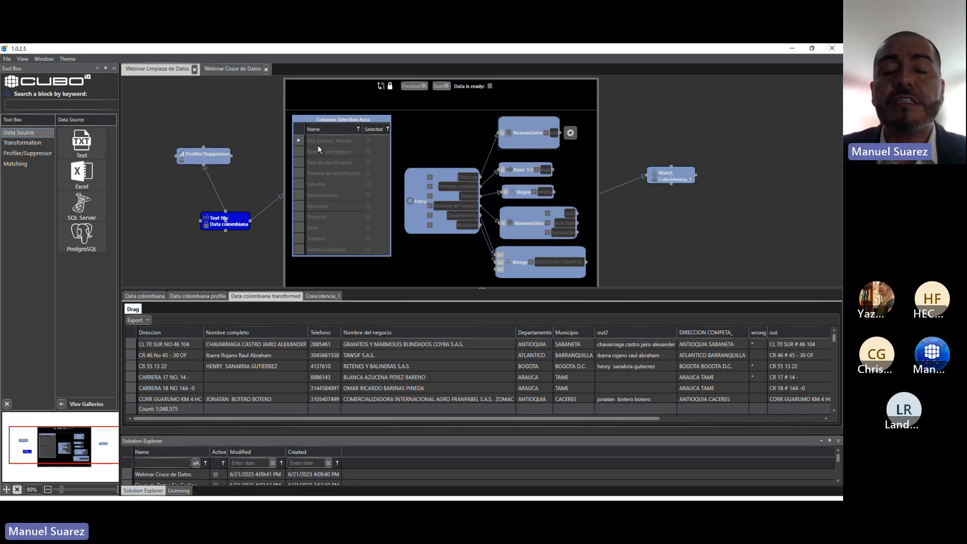
- Show the Profiler/Suppressor results, enlarge the field statistics table and list the records with invalid Telefono values
click(212, 162)
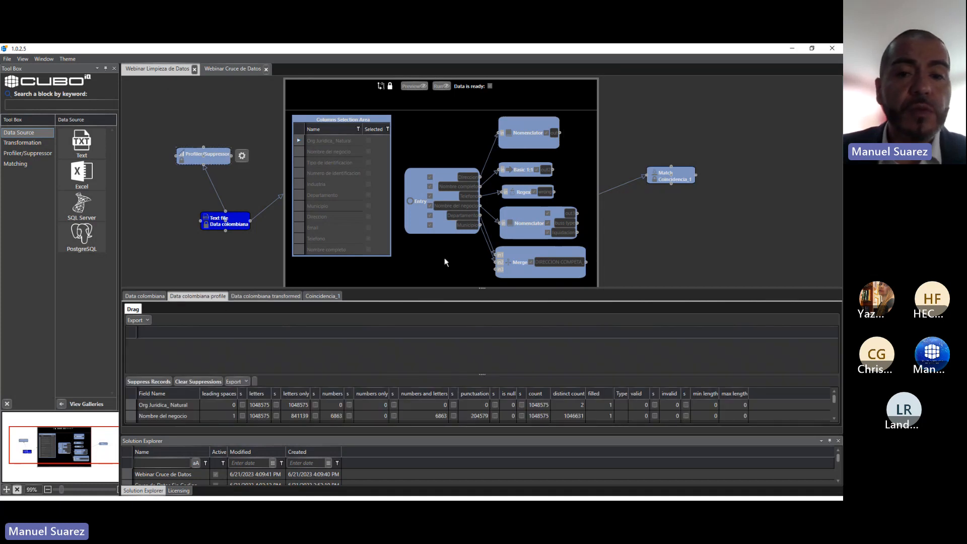
drag(481, 287, 473, 245)
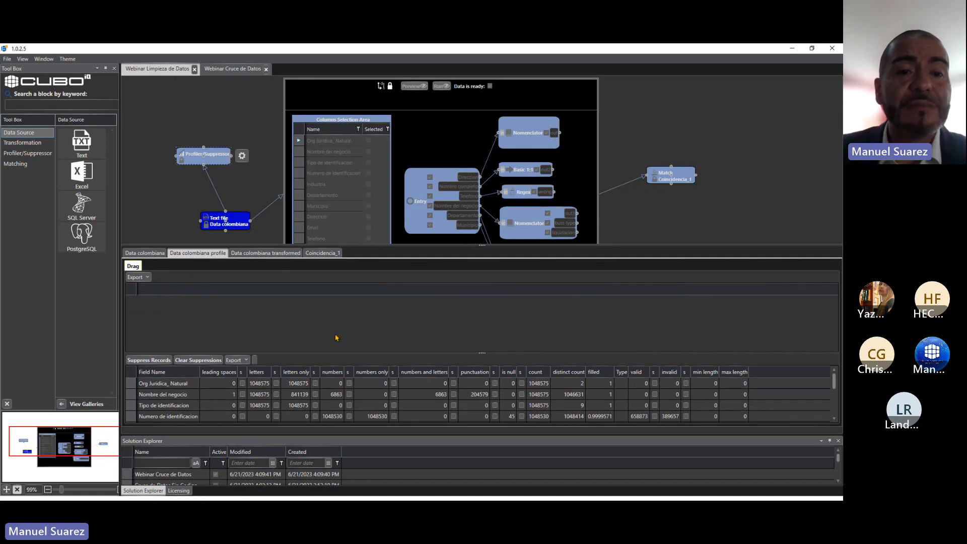
drag(479, 357, 481, 310)
scroll(681, 377, down, 1)
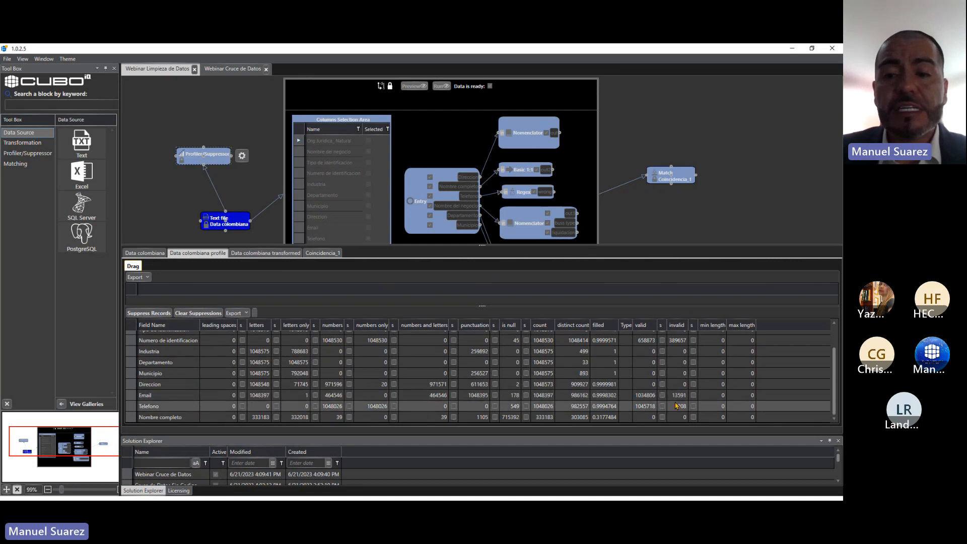
click(676, 405)
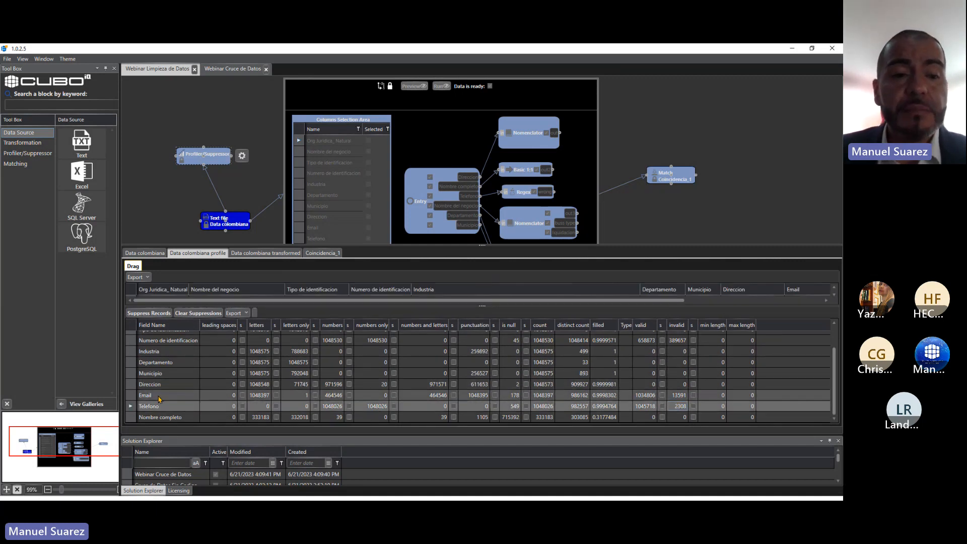
- Review the custom regexes and the selected columns in the Profiler/Suppressor block's settings
click(241, 156)
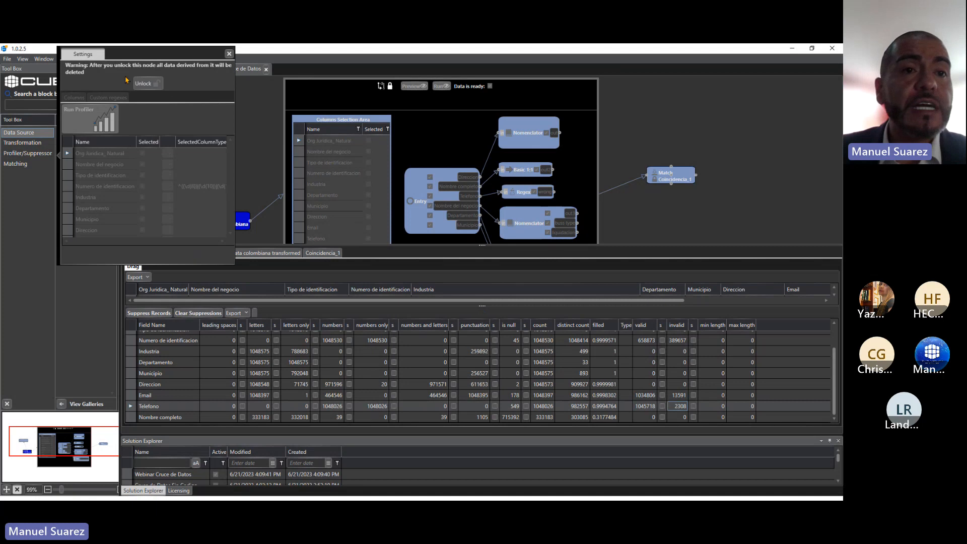
click(108, 68)
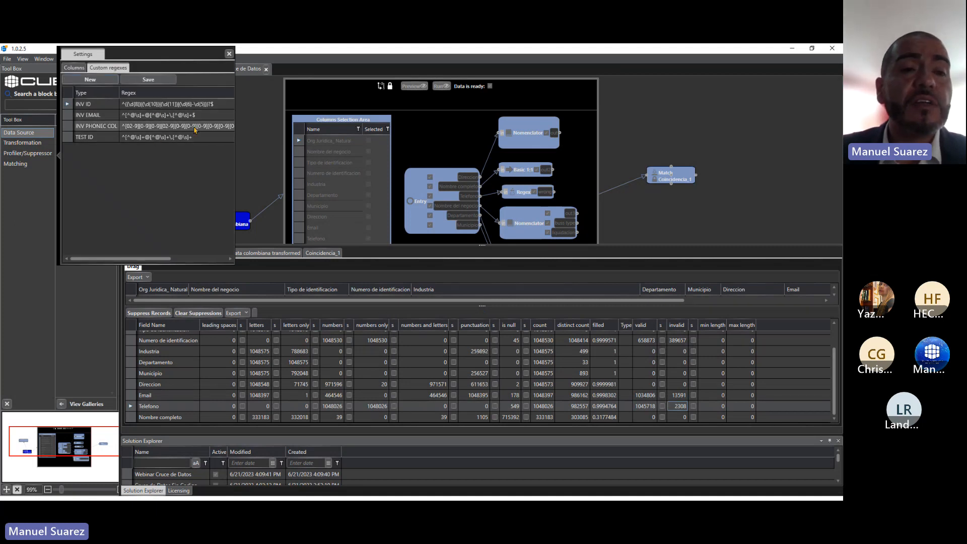
click(75, 68)
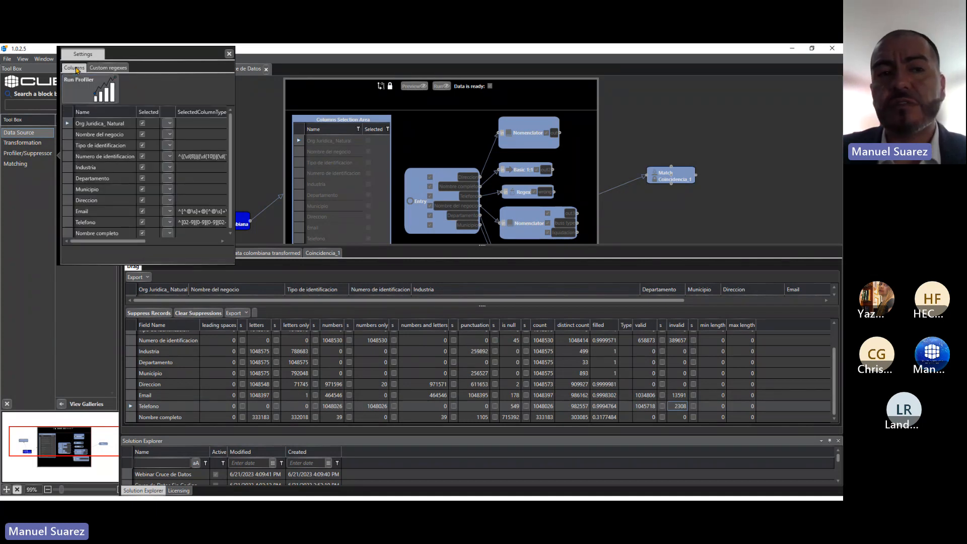
mouse_move(129, 241)
mouse_down()
mouse_move(164, 249)
mouse_move(123, 250)
mouse_up()
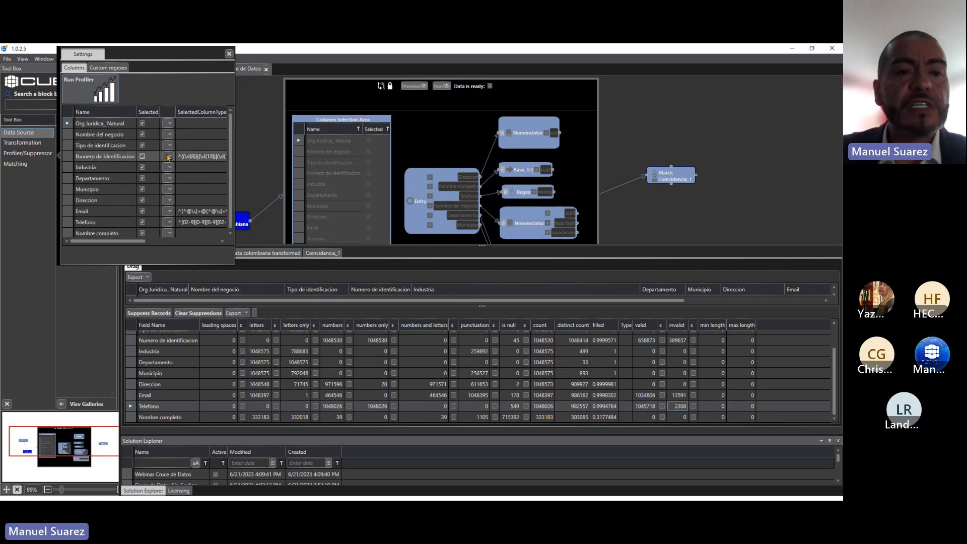
click(228, 53)
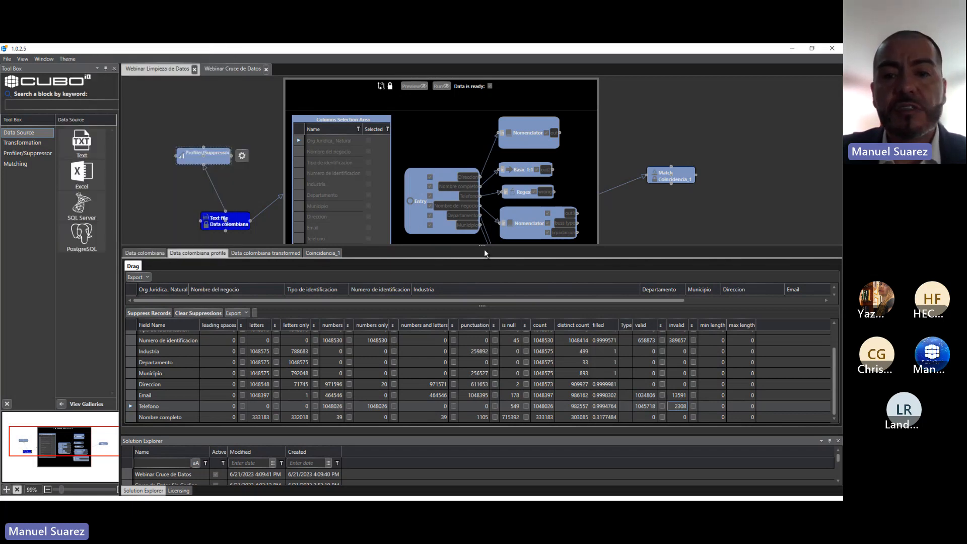
- Compare the Data colombiana source, profile and transformed tables, and check the Profiler/Suppressor column settings again
click(152, 253)
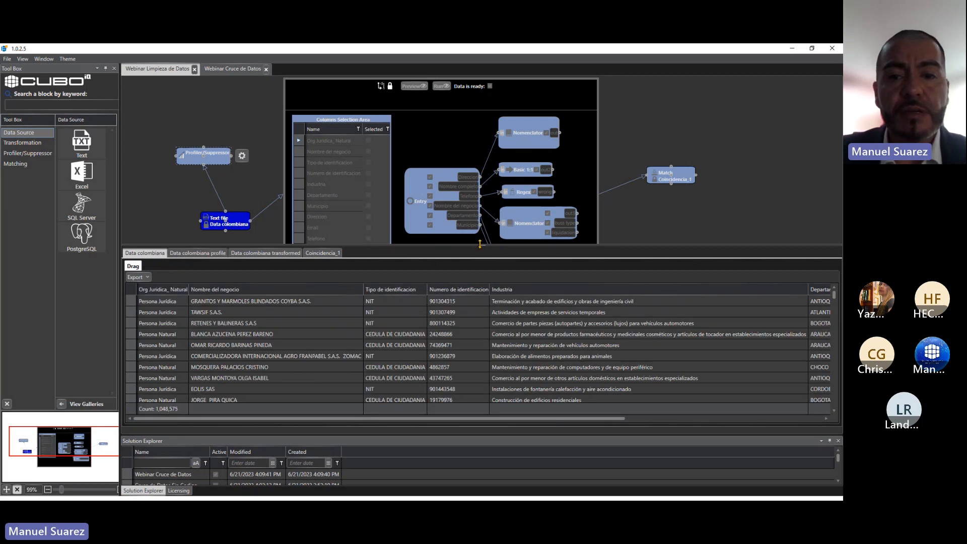
drag(480, 244, 474, 293)
drag(471, 278, 471, 261)
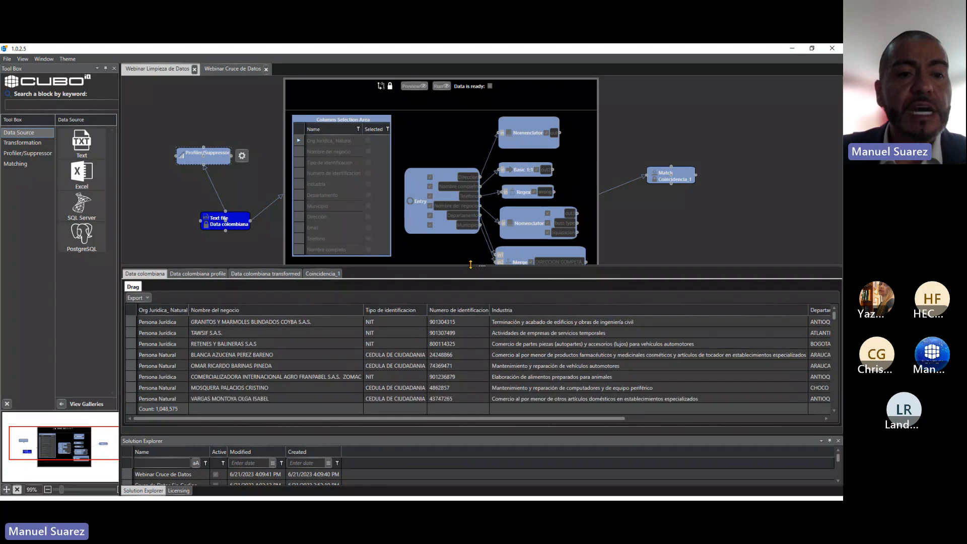
click(194, 274)
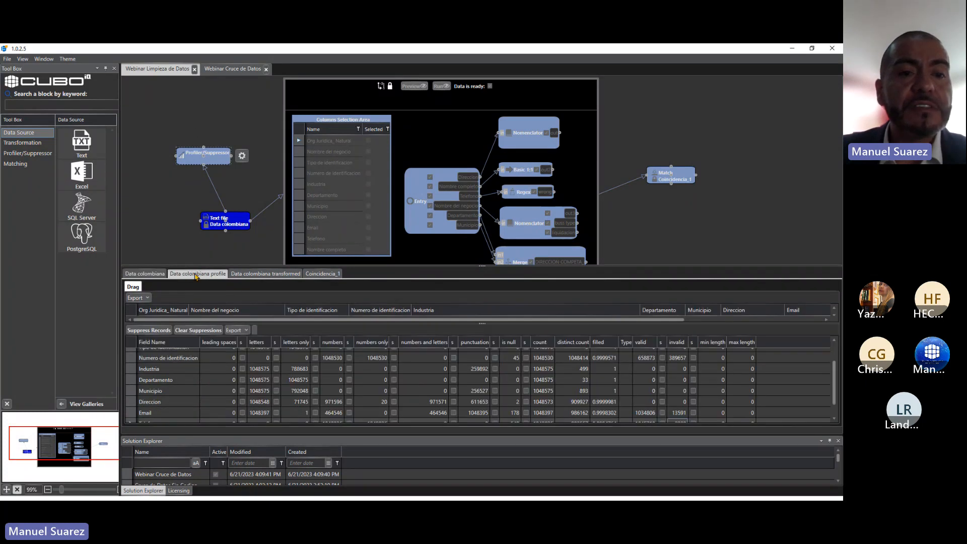
click(262, 273)
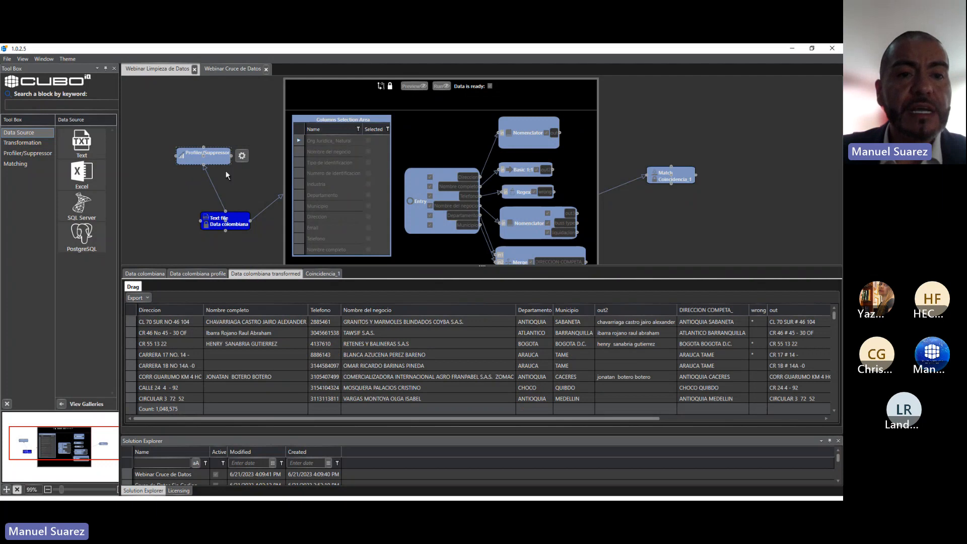
click(243, 157)
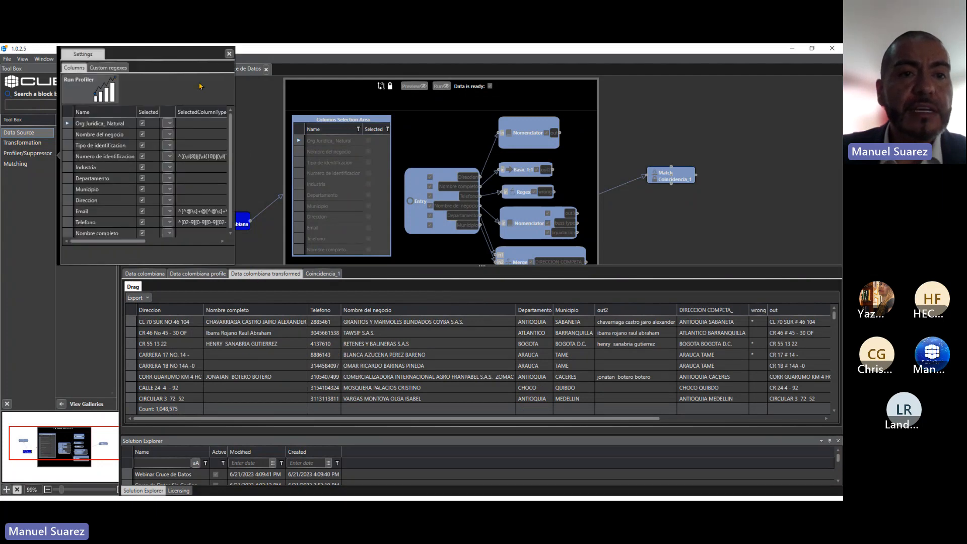
click(228, 54)
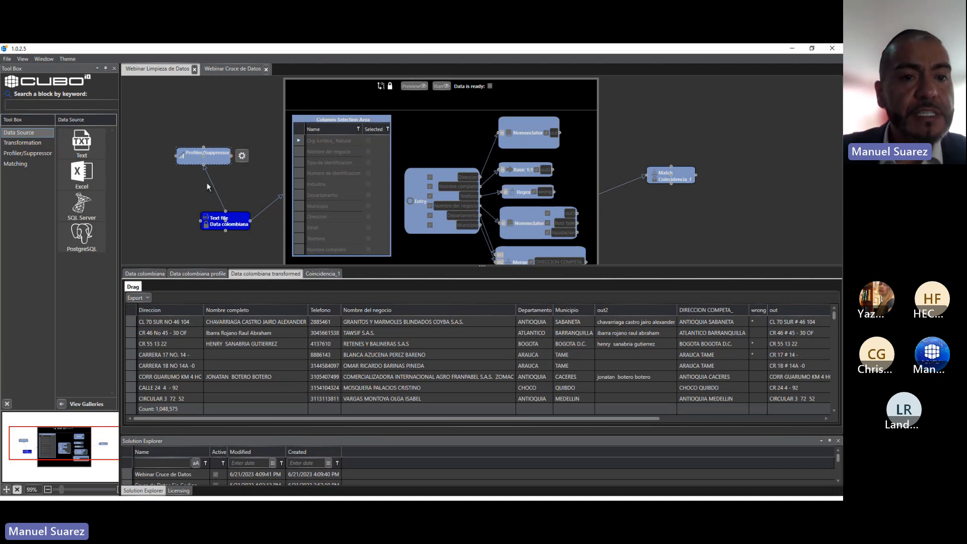
- Return to the Data colombiana profile and enlarge the results area and record list to examine the invalid Telefono records
click(192, 274)
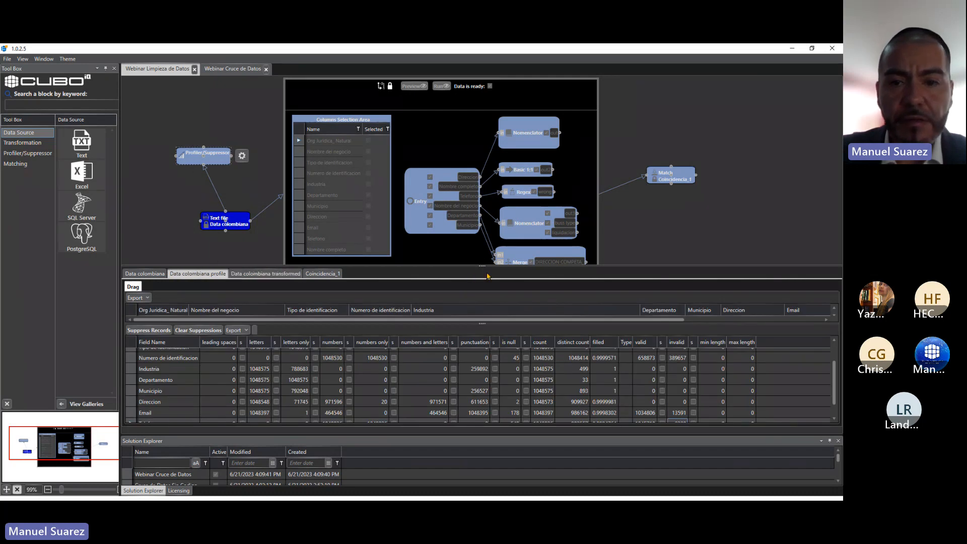
drag(482, 266, 481, 170)
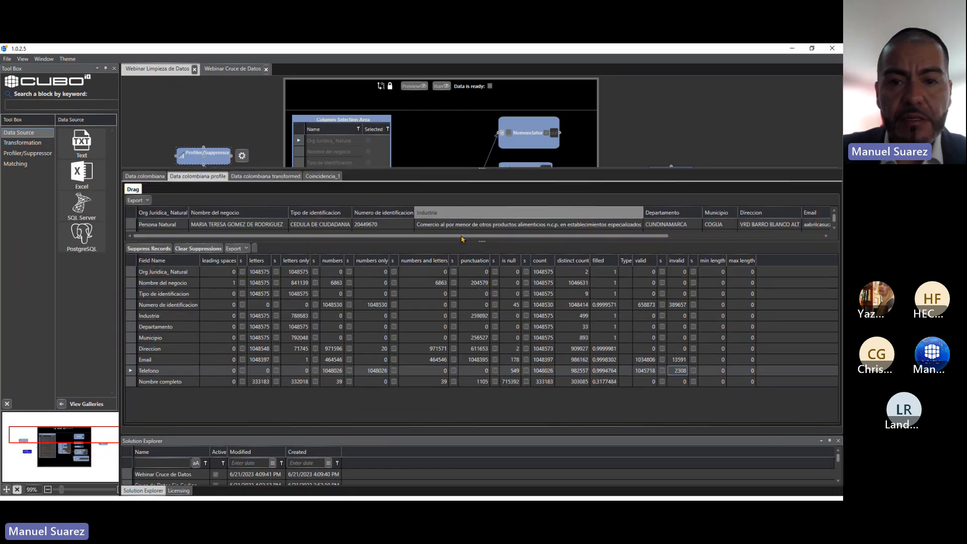
drag(480, 242, 479, 295)
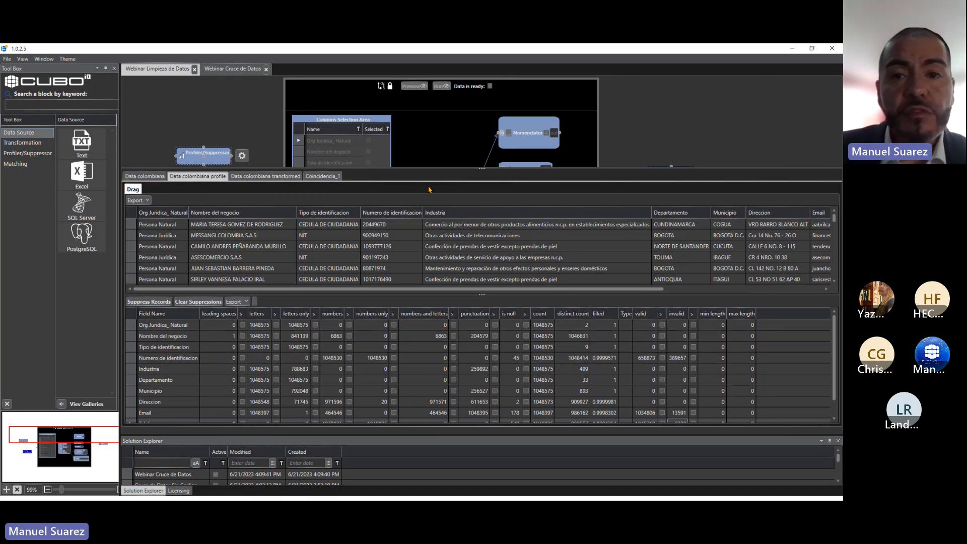
- Widen the Telefono column in the profile's record list and enlarge the list to examine the invalid phone values
mouse_move(470, 169)
mouse_down()
mouse_move(467, 244)
mouse_move(469, 172)
mouse_up()
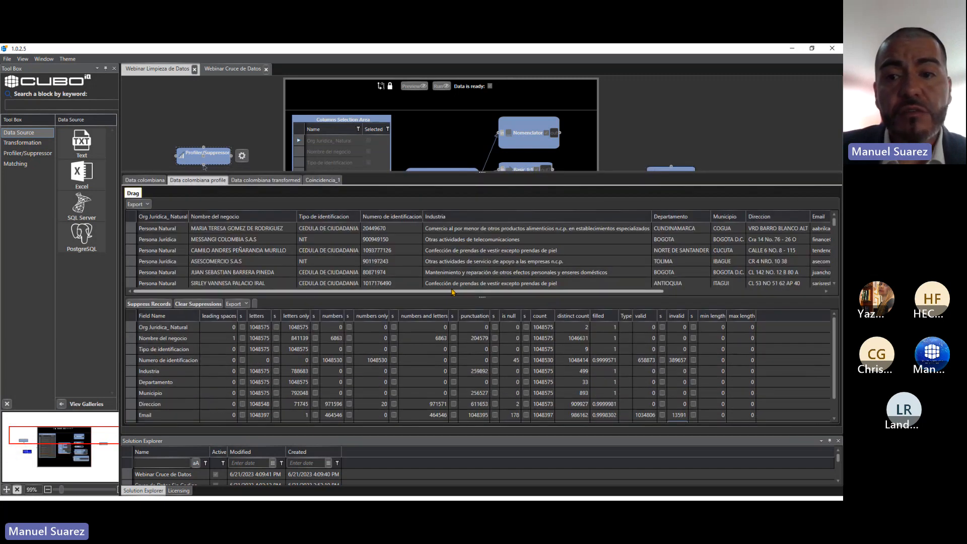
drag(514, 291, 730, 302)
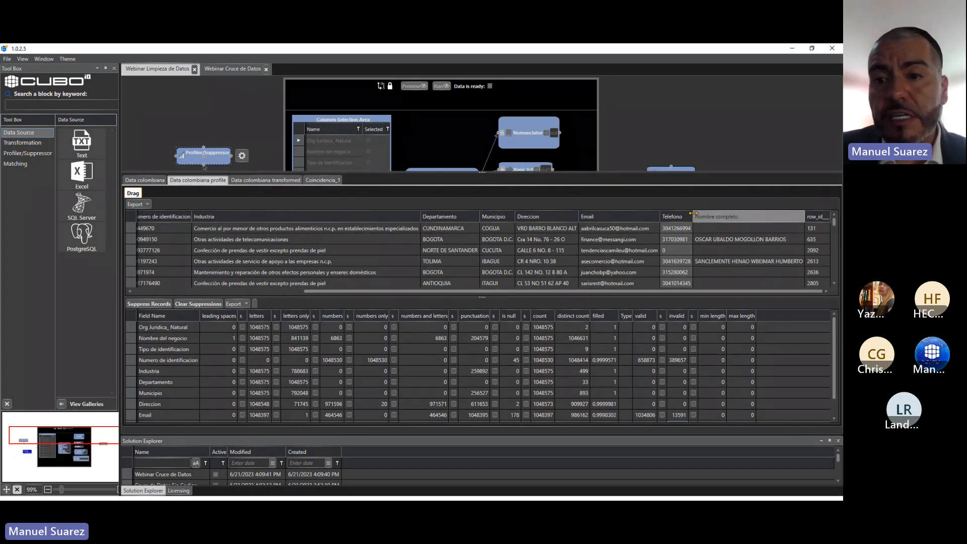
drag(693, 216, 743, 226)
drag(489, 297, 488, 363)
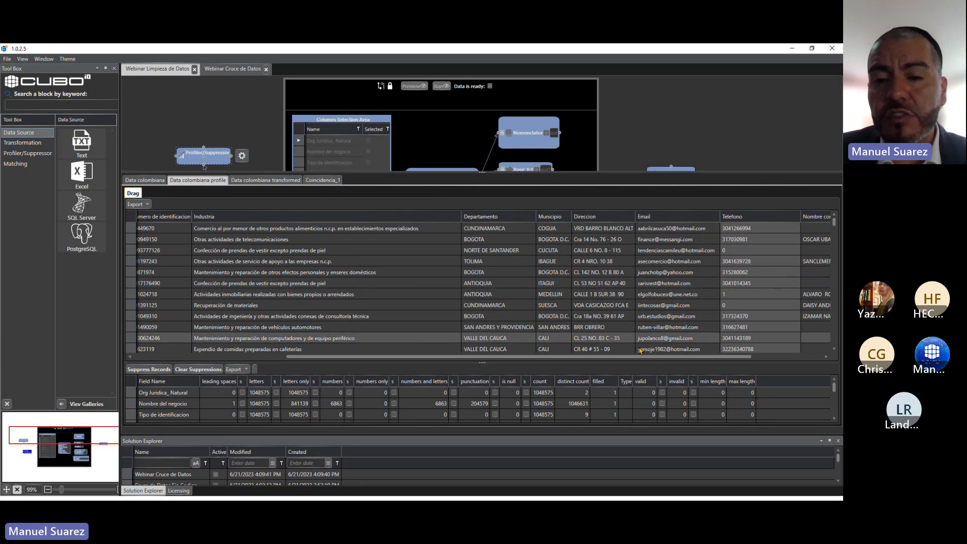
drag(479, 361, 477, 324)
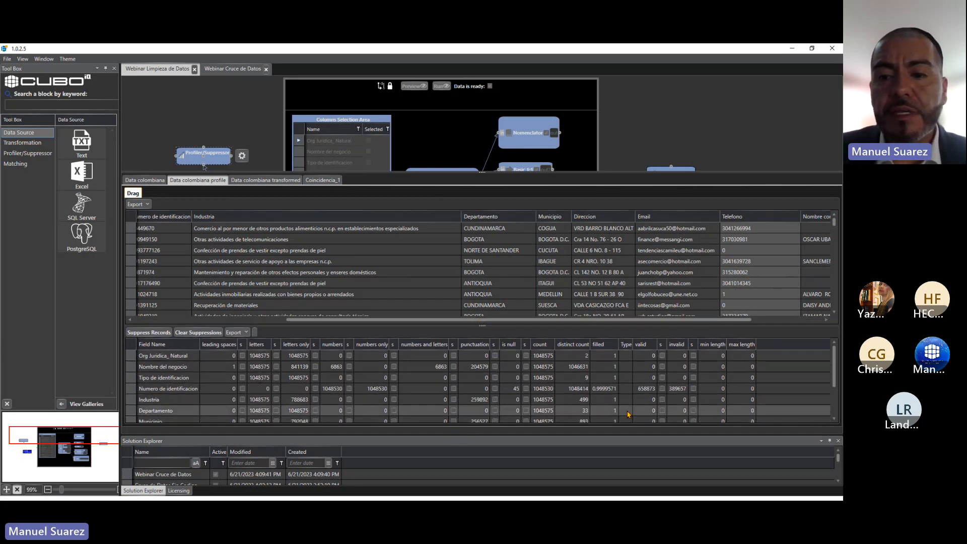
- List the records with invalid Email values and examine their Email column in the enlarged record list
scroll(649, 407, down, 2)
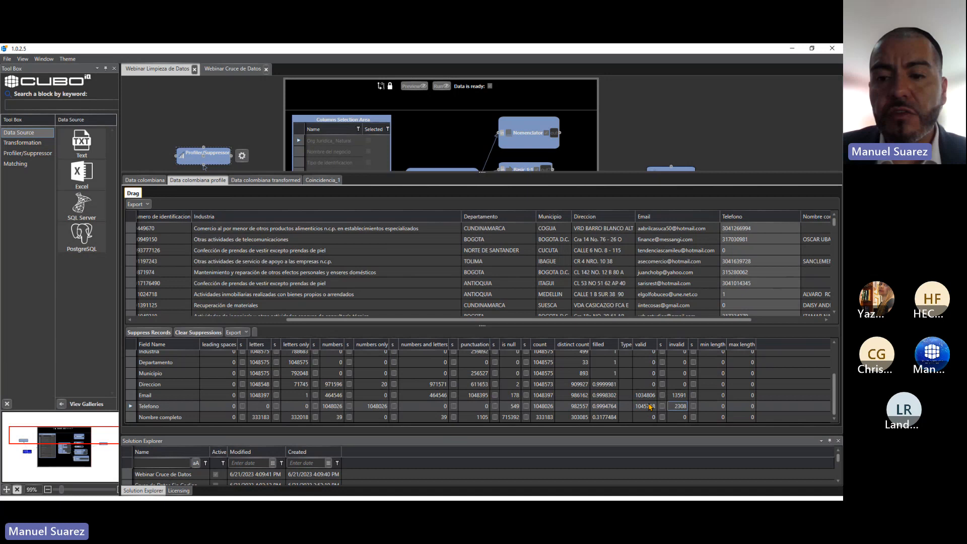
click(679, 397)
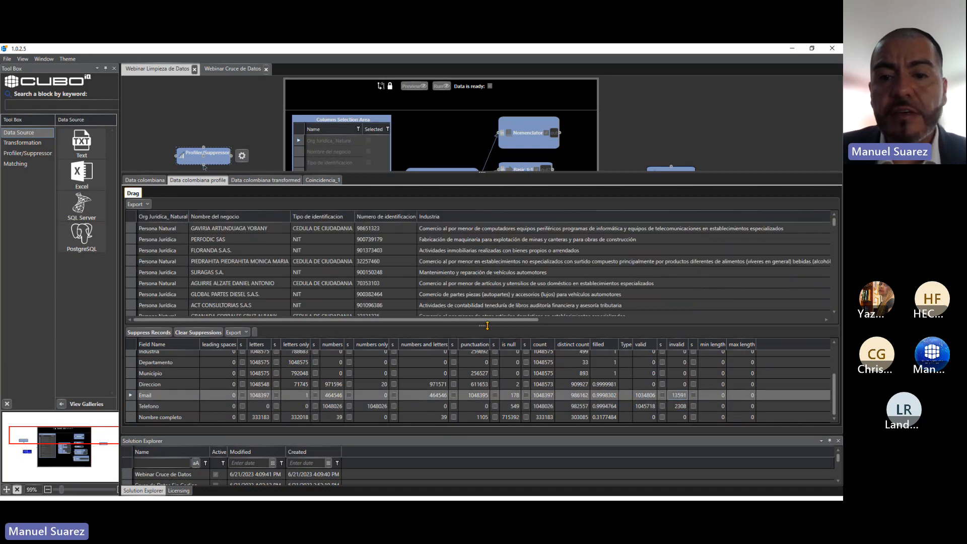
drag(487, 325, 753, 377)
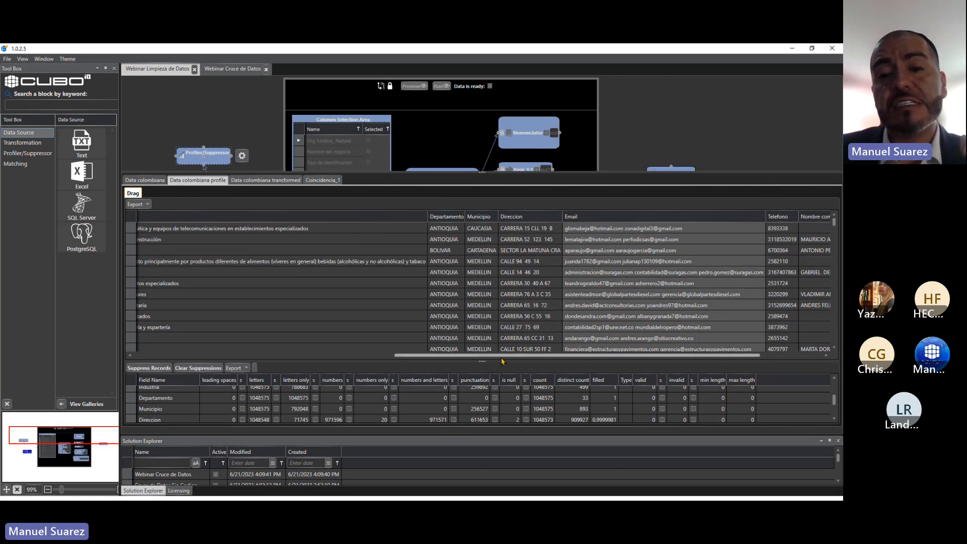
drag(479, 361, 474, 336)
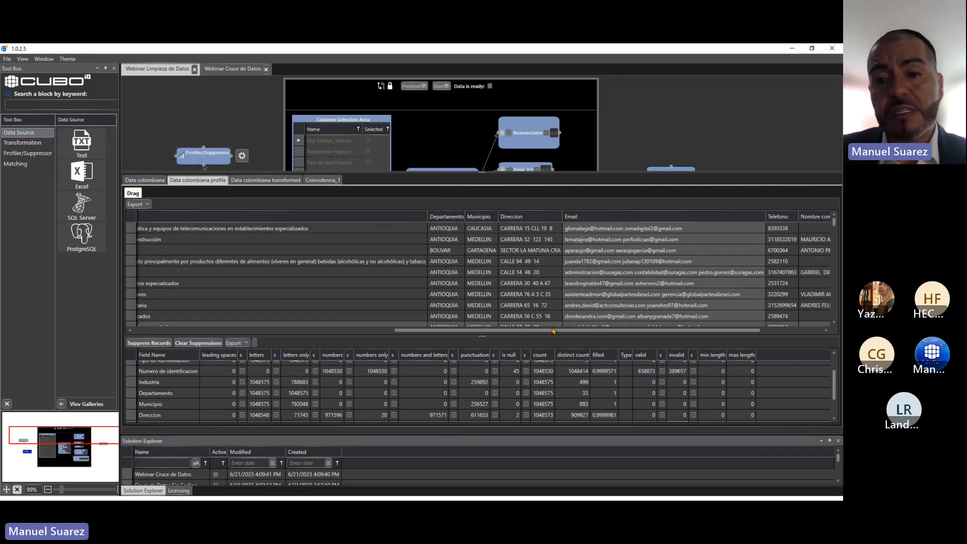
drag(534, 335, 272, 335)
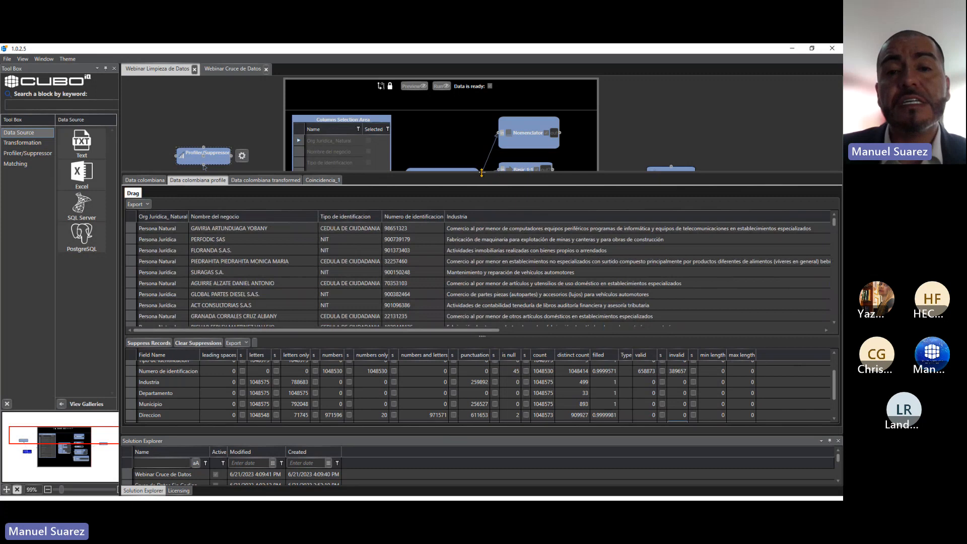
- Show more of the workflow and check which export formats the field statistics table offers
drag(482, 172, 471, 268)
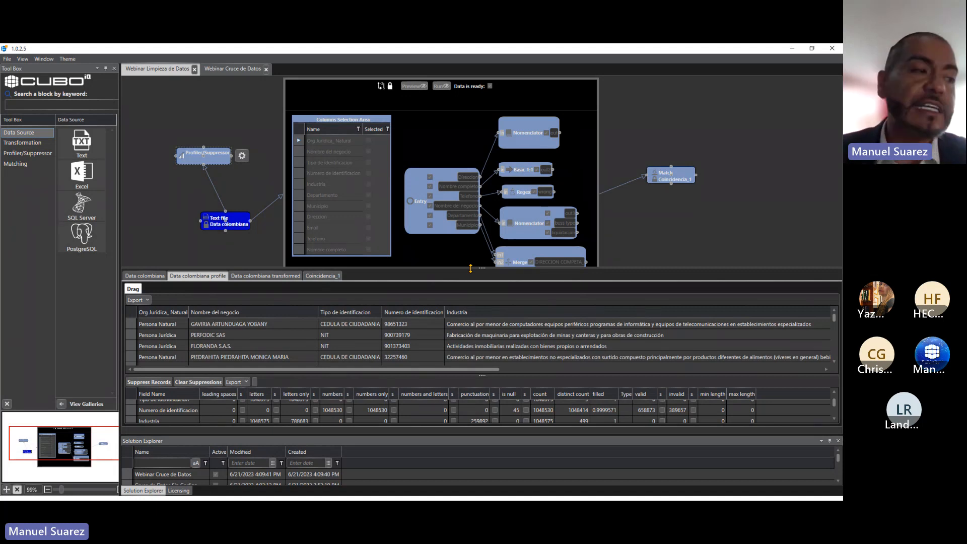
key(alt+Tab)
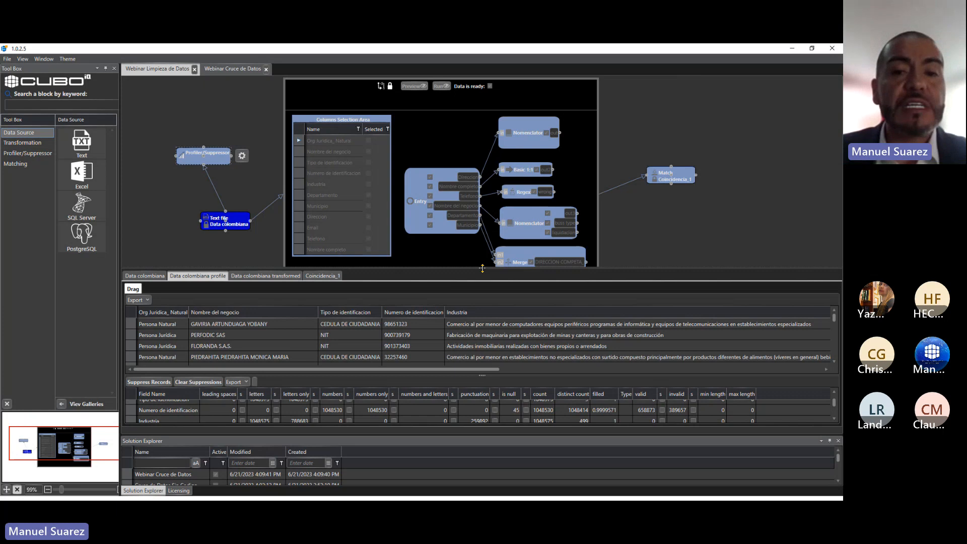
drag(476, 229, 472, 196)
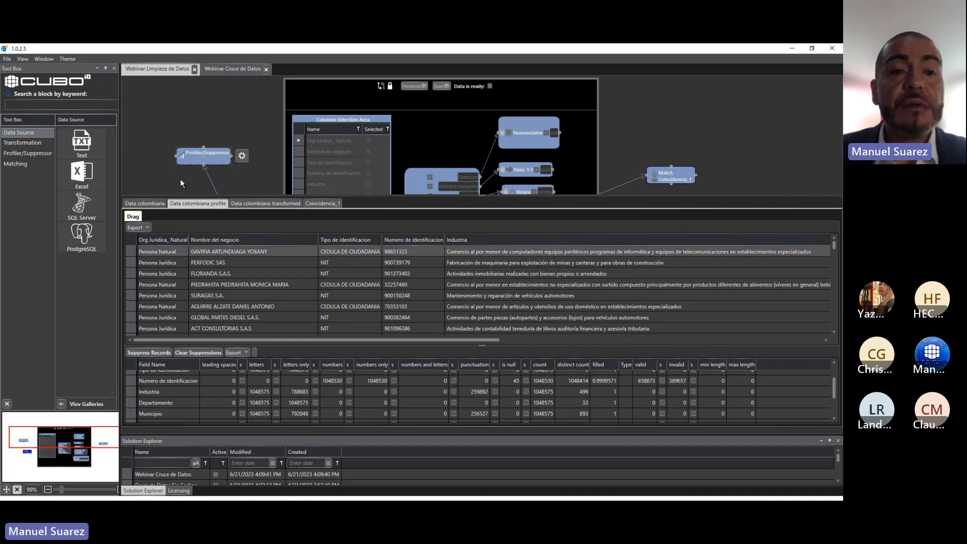
click(245, 354)
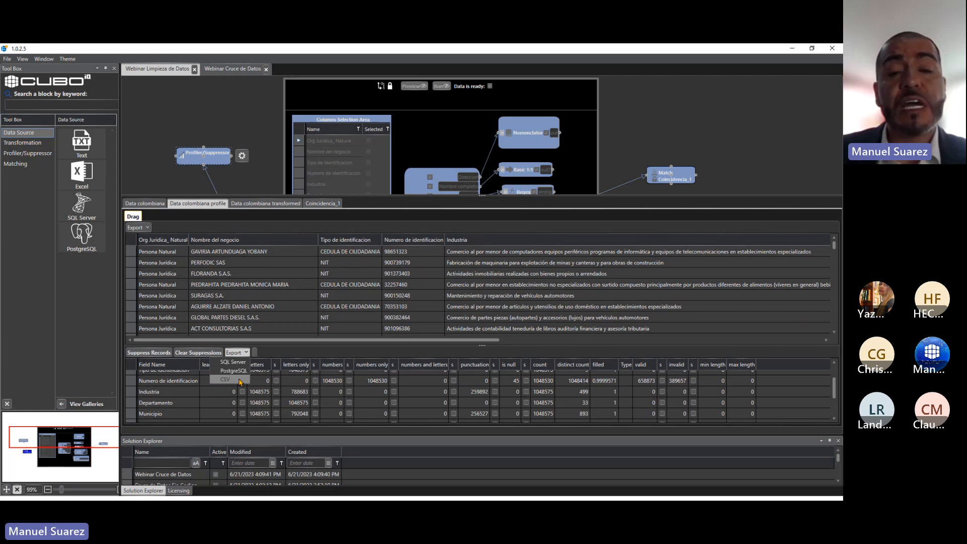
click(480, 351)
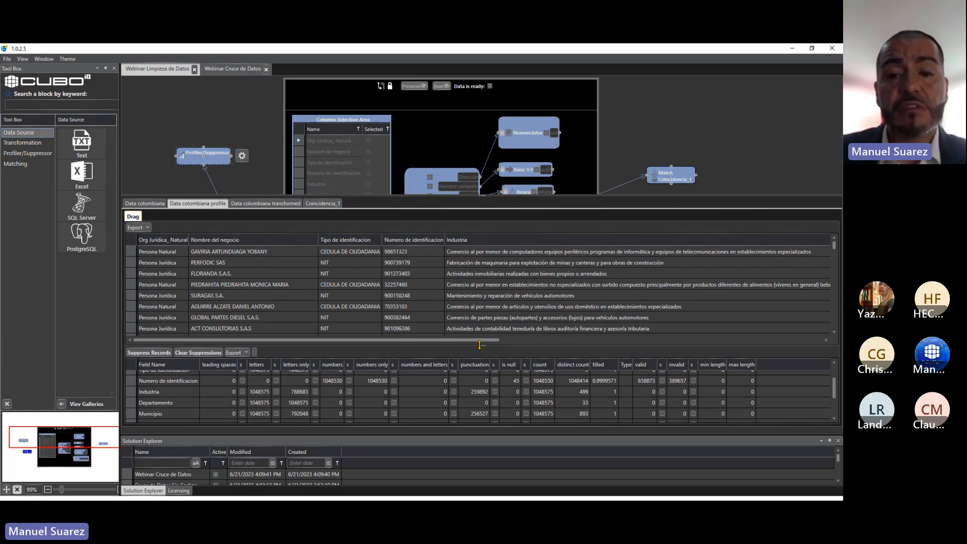
- Enlarge the field statistics table to review all fields, and bring the record list and full workflow back into view
drag(482, 345, 479, 252)
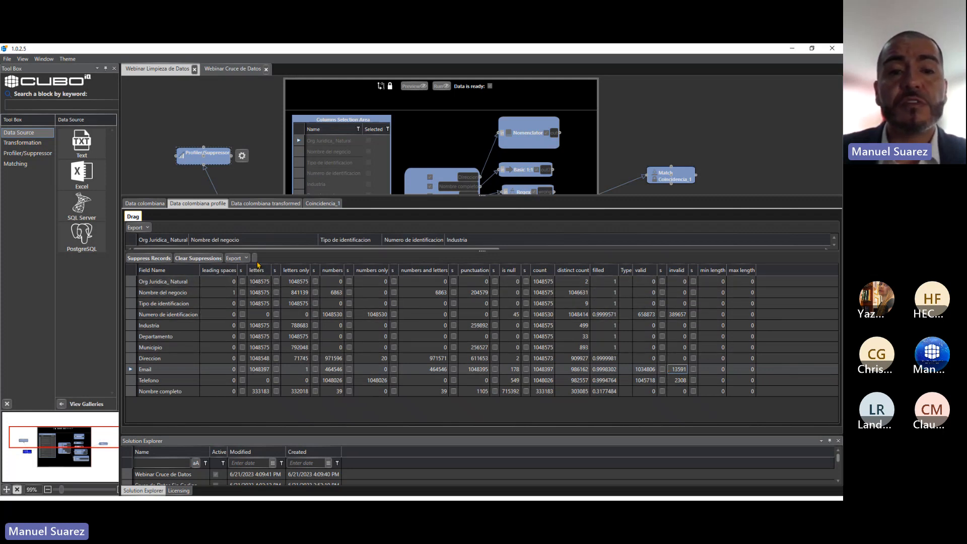
drag(306, 251, 296, 337)
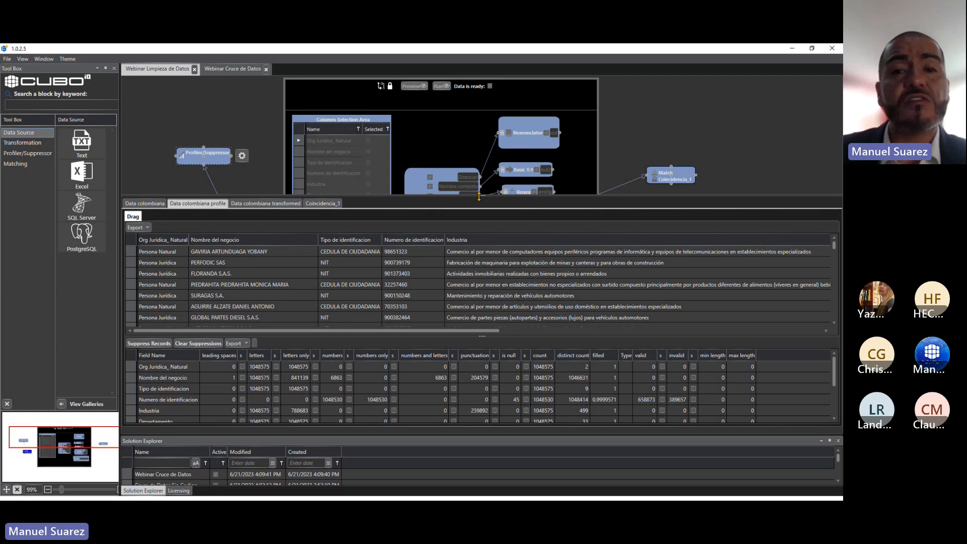
drag(479, 197, 473, 296)
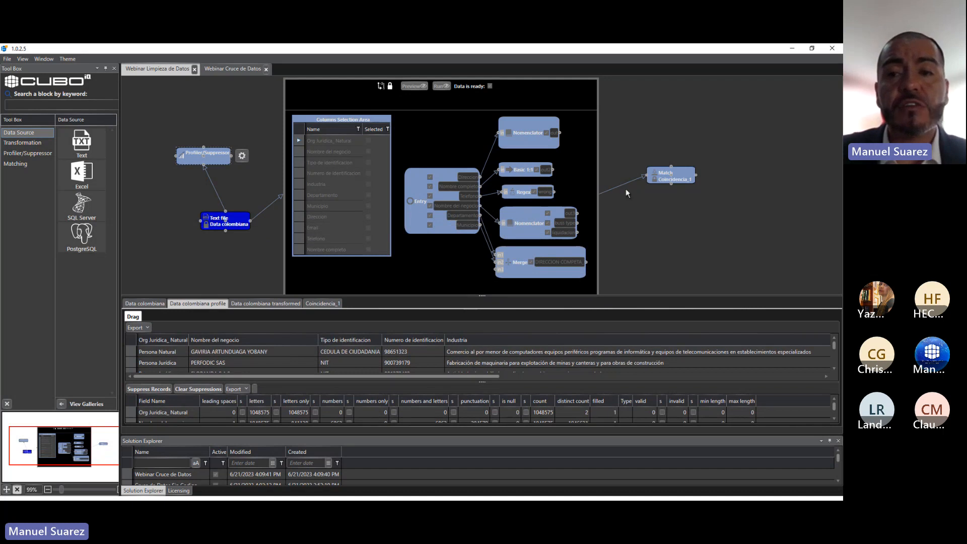
- Move the Profiler/Suppressor block slightly up and left, and compare the Data colombiana source table with its profile
mouse_move(205, 154)
mouse_down()
mouse_move(173, 155)
mouse_move(194, 142)
mouse_up()
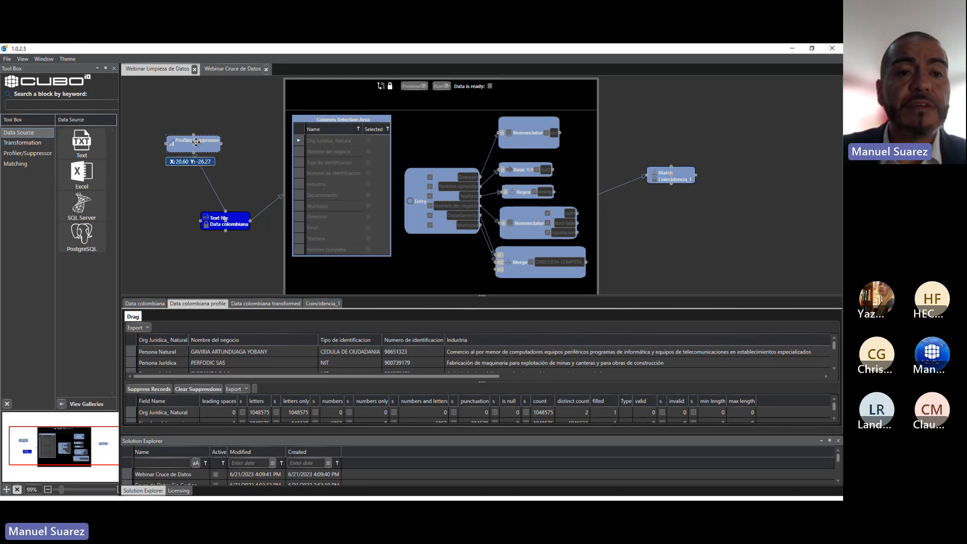
click(158, 303)
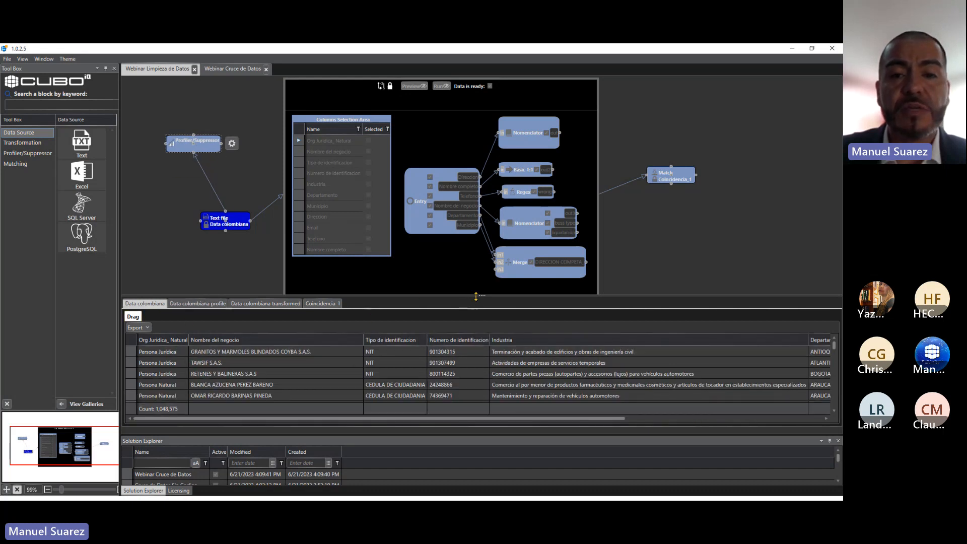
mouse_move(476, 296)
mouse_down()
mouse_move(463, 196)
mouse_move(496, 292)
mouse_move(481, 221)
mouse_move(486, 281)
mouse_up()
click(205, 288)
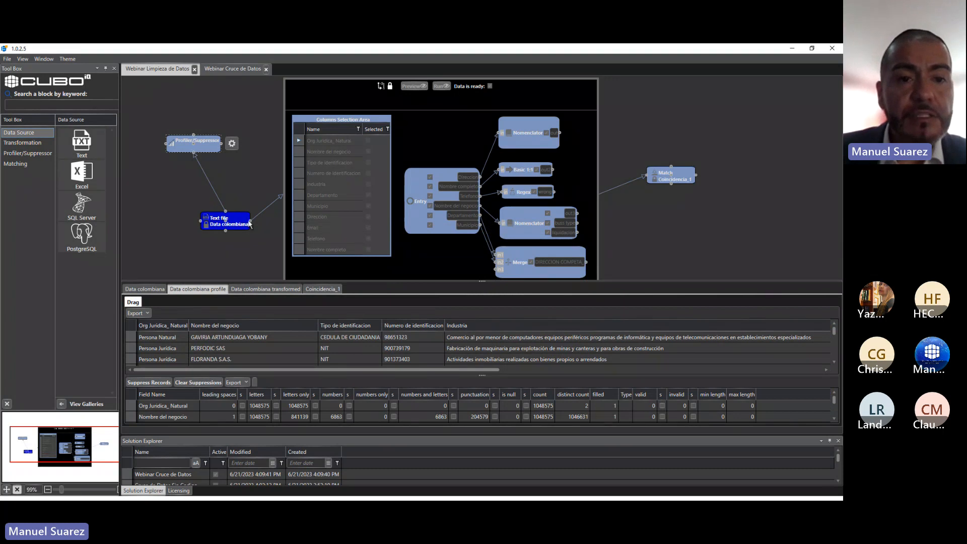
- Move the transformation block slightly down, and compare the Data colombiana source table with the transformed table
drag(358, 96, 356, 129)
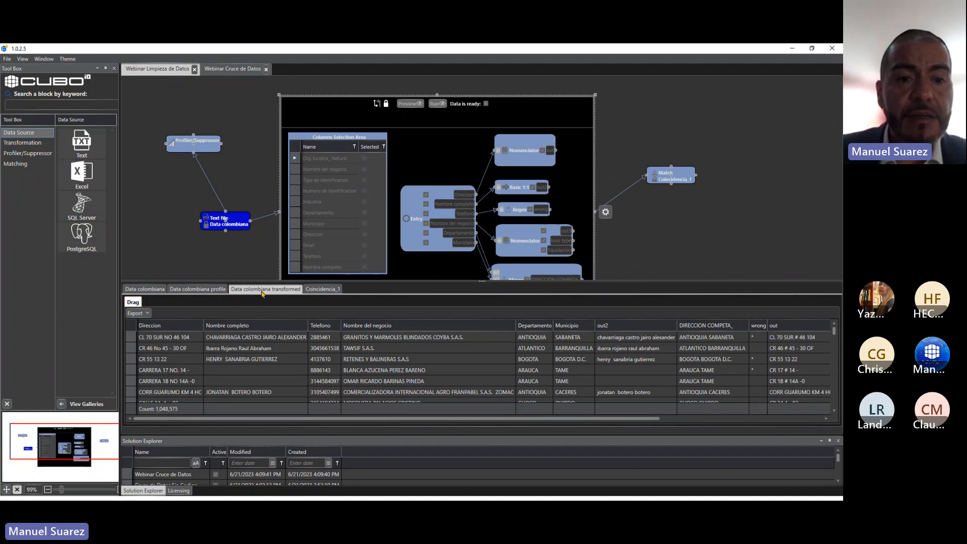
click(229, 224)
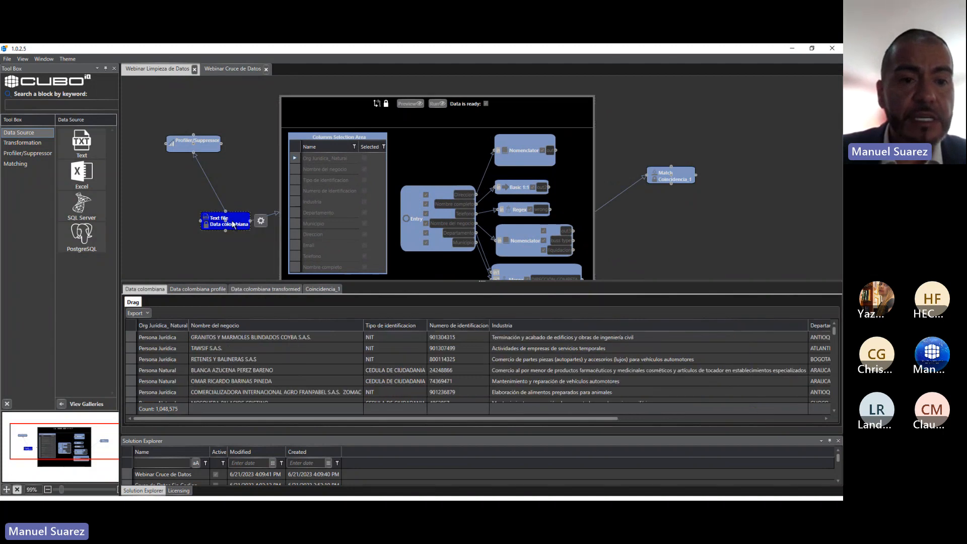
click(342, 116)
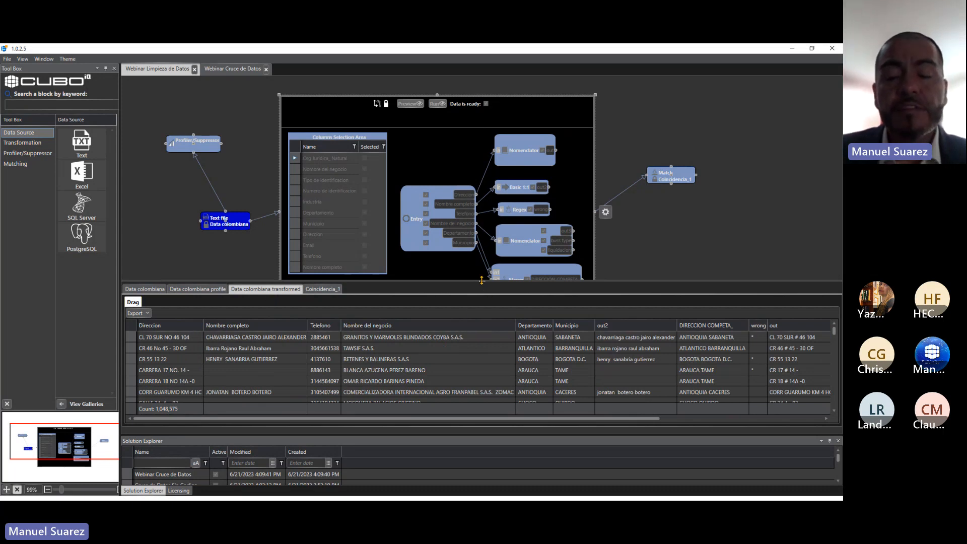
drag(482, 281, 476, 323)
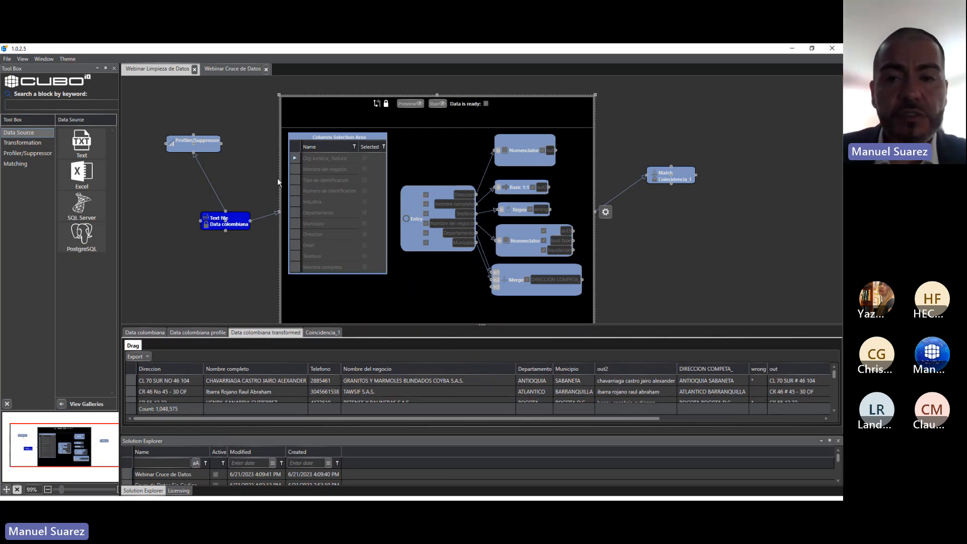
- Review the text substitution list in the settings of the upper Nomenclator block
click(515, 157)
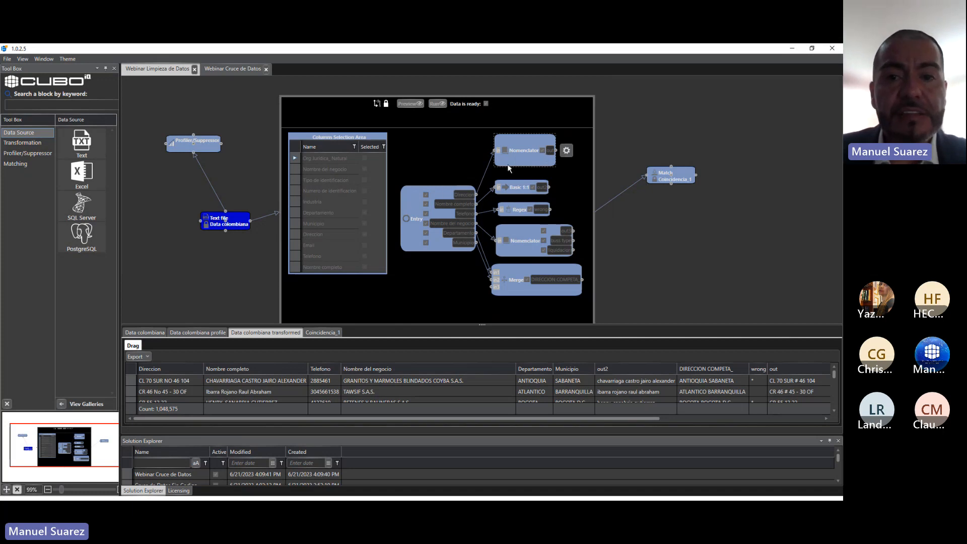
click(564, 151)
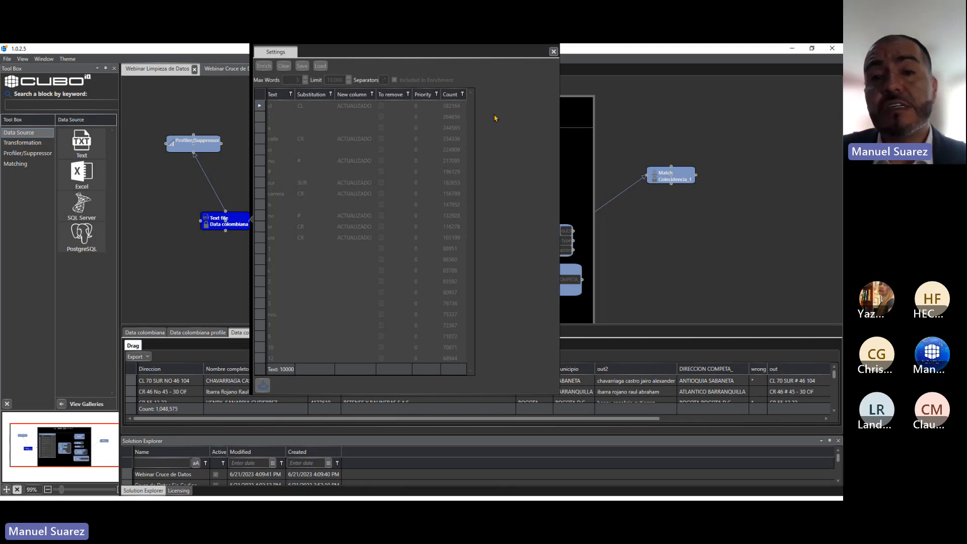
click(554, 53)
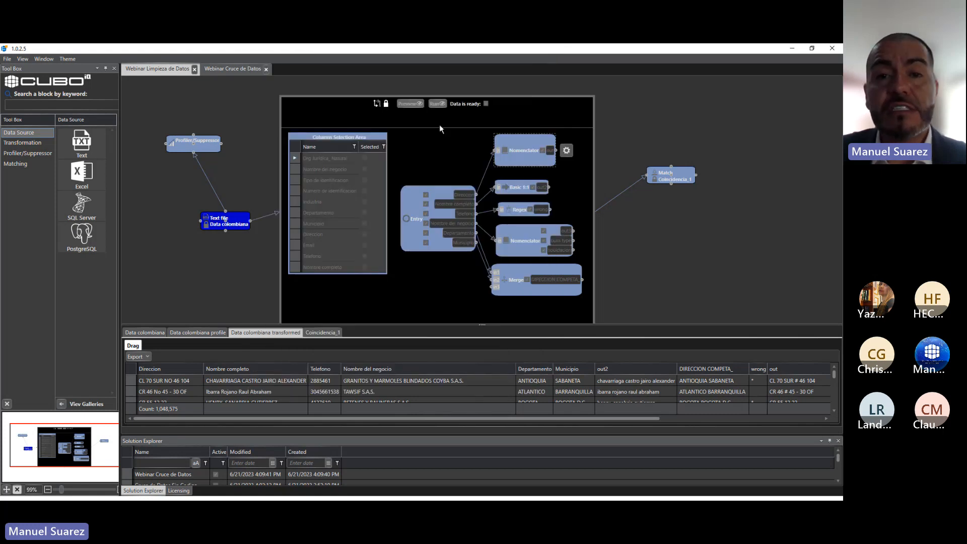
- Move the transformation block slightly up and left, and show the Transformation category of the tool box
drag(439, 129, 420, 108)
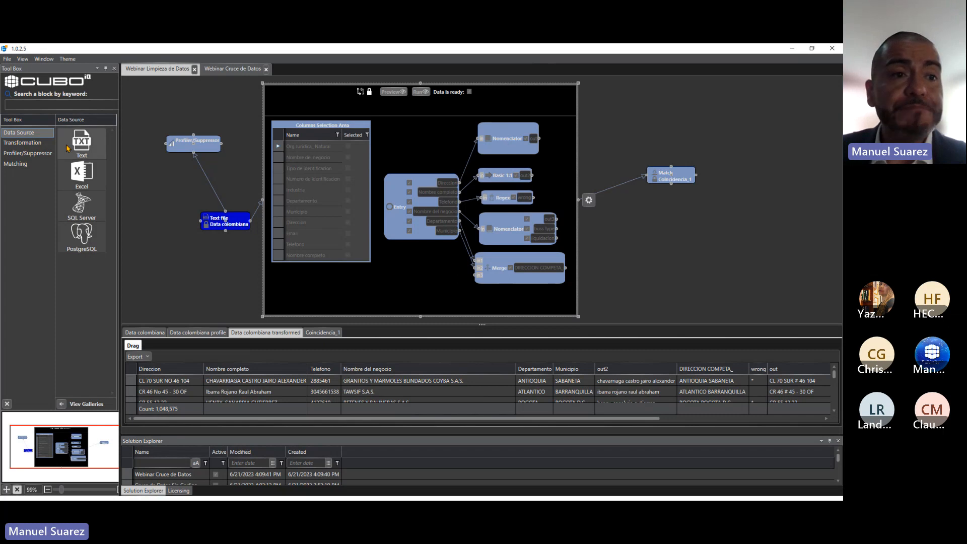
click(23, 142)
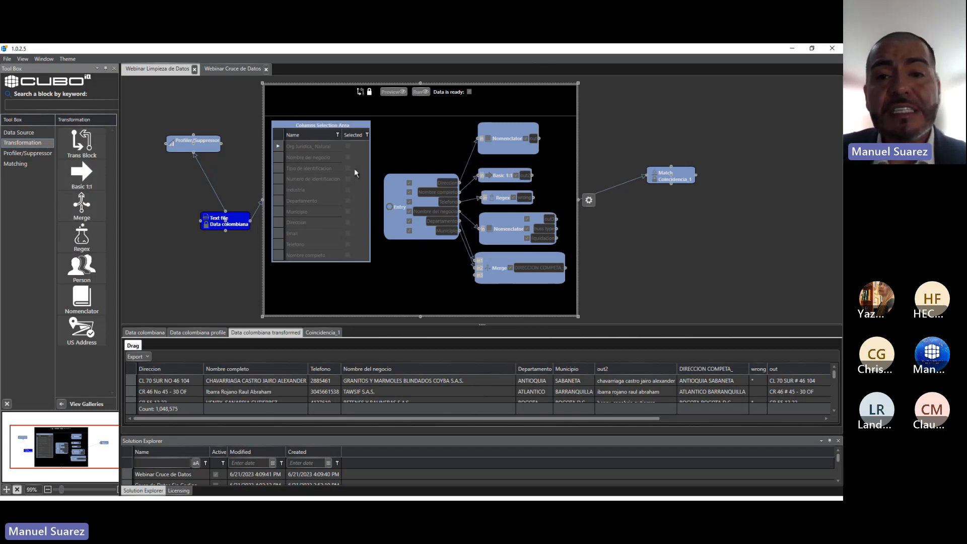
- Review the character removal settings of the Basic 1:1 block
click(542, 175)
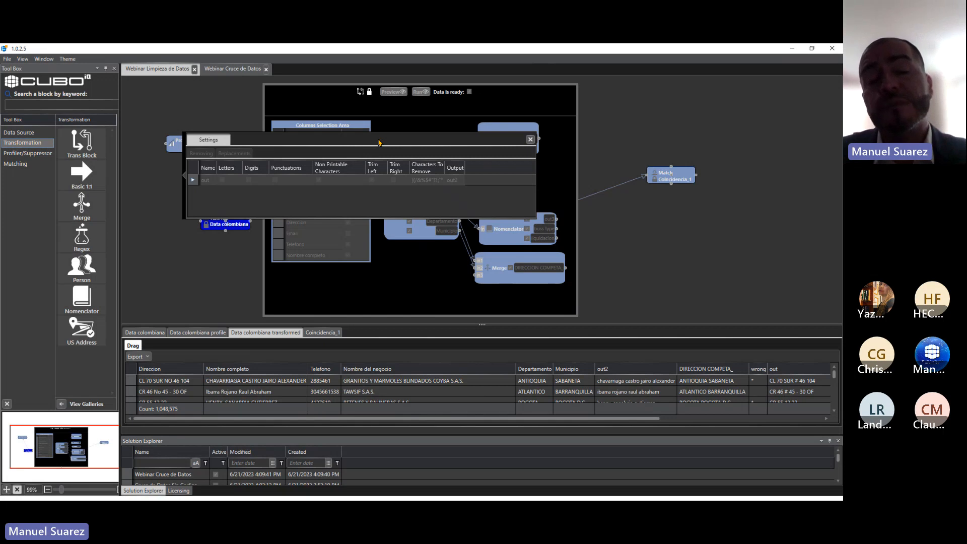
click(529, 139)
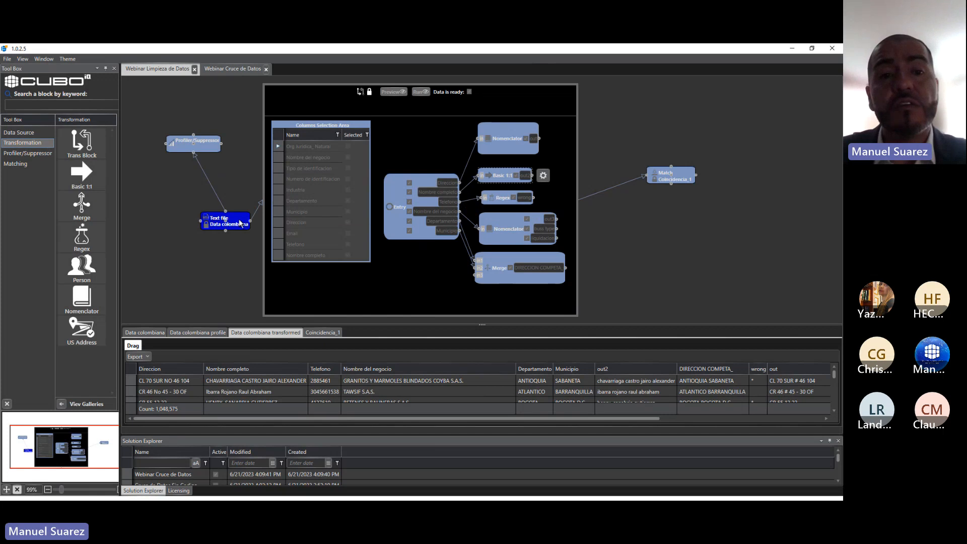
- Move the Text file block below Profiler/Suppressor, and realign the Nomenclator, Basic 1:1 and Regex blocks inside the transformation block
drag(243, 220, 215, 207)
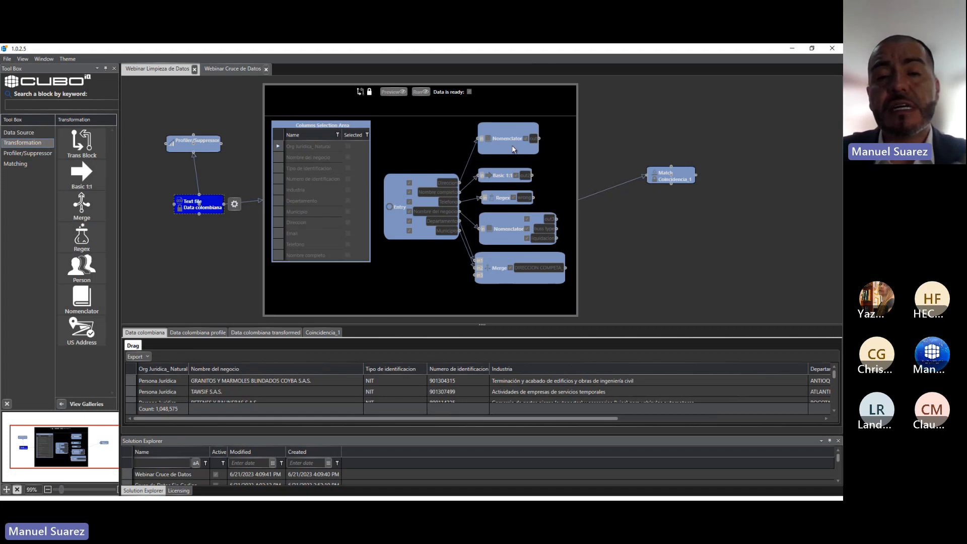
drag(507, 153, 496, 175)
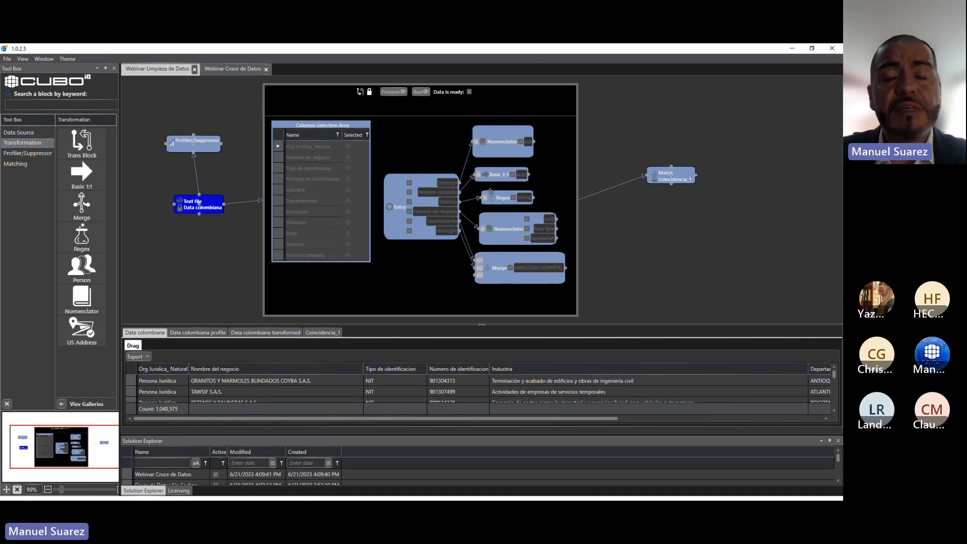
click(487, 194)
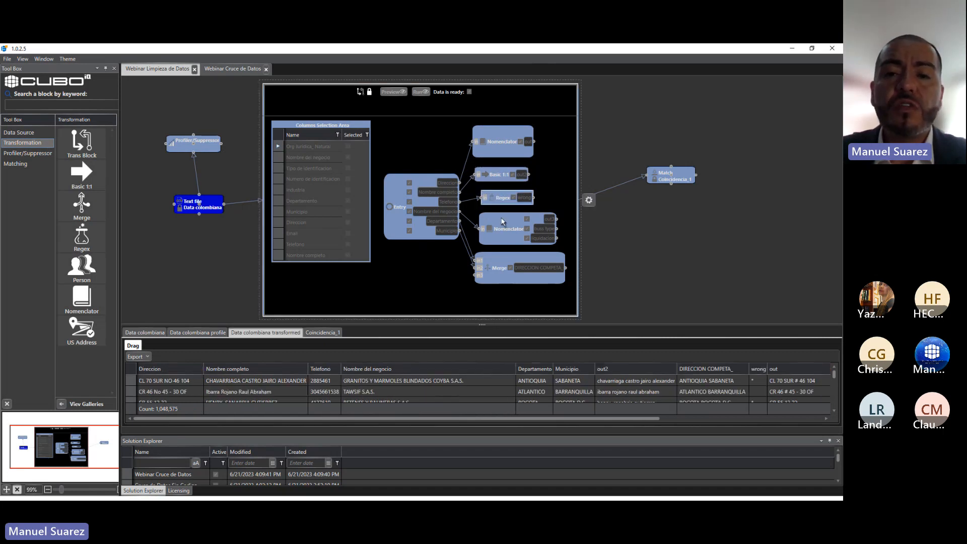
mouse_move(495, 216)
mouse_down()
mouse_move(493, 195)
mouse_move(497, 219)
mouse_up()
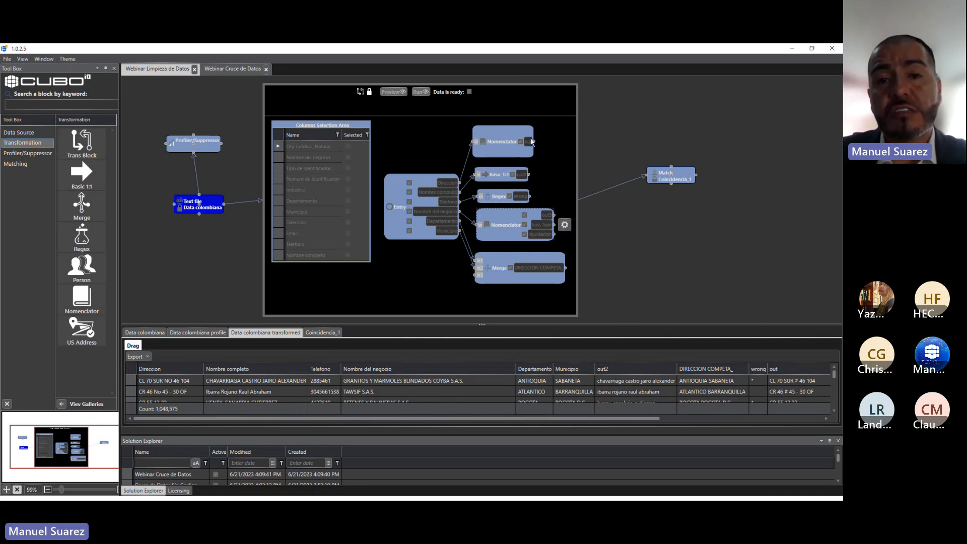
- Review the regular expression in the Regex block's settings, and shift the block to the right inside the transformation block
click(525, 196)
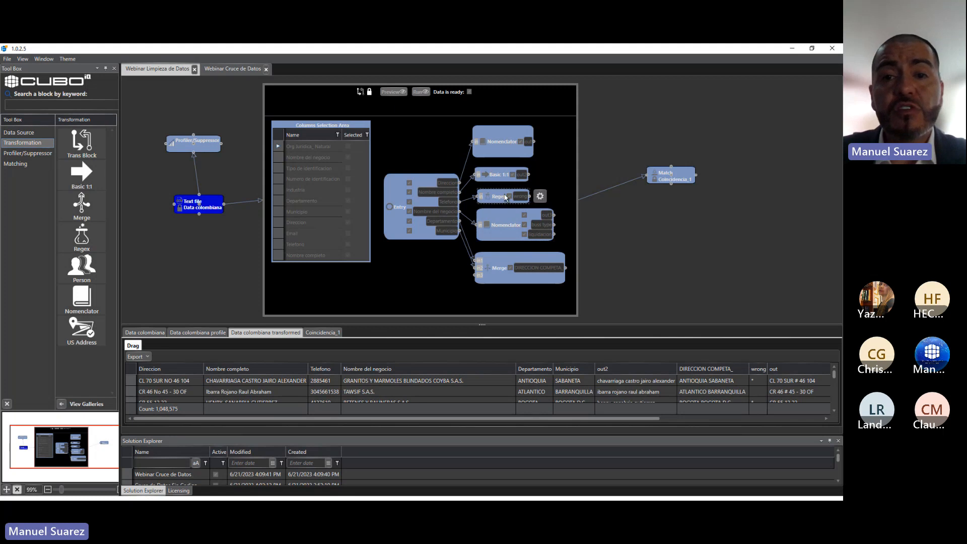
click(540, 196)
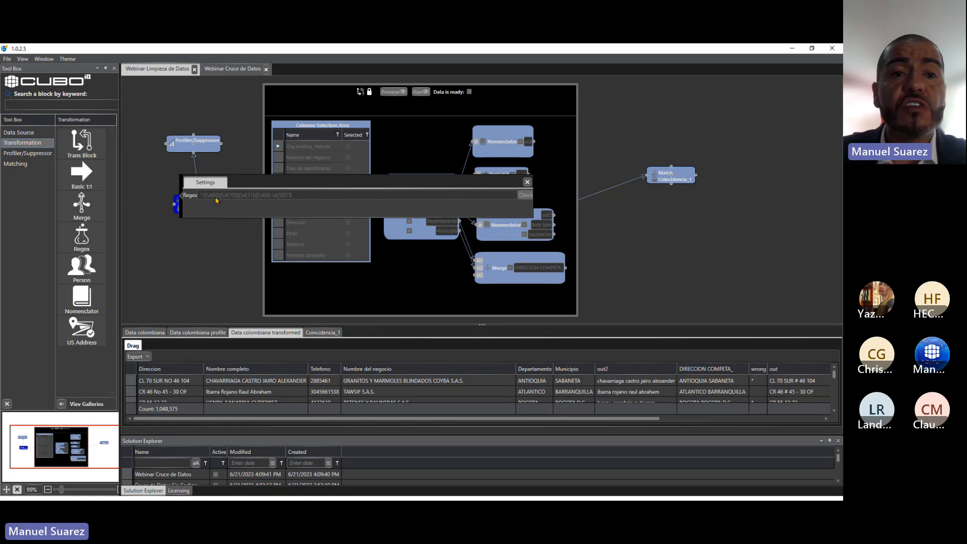
click(528, 183)
drag(489, 195, 532, 194)
- Enlarge the transformed data grid and place the wrong column directly after Telefono
drag(477, 325, 482, 224)
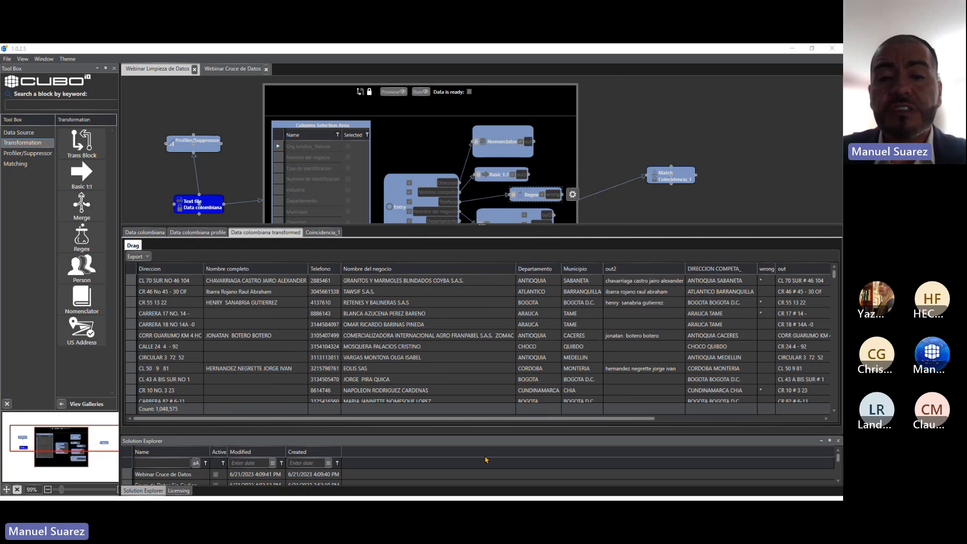
drag(497, 424, 568, 425)
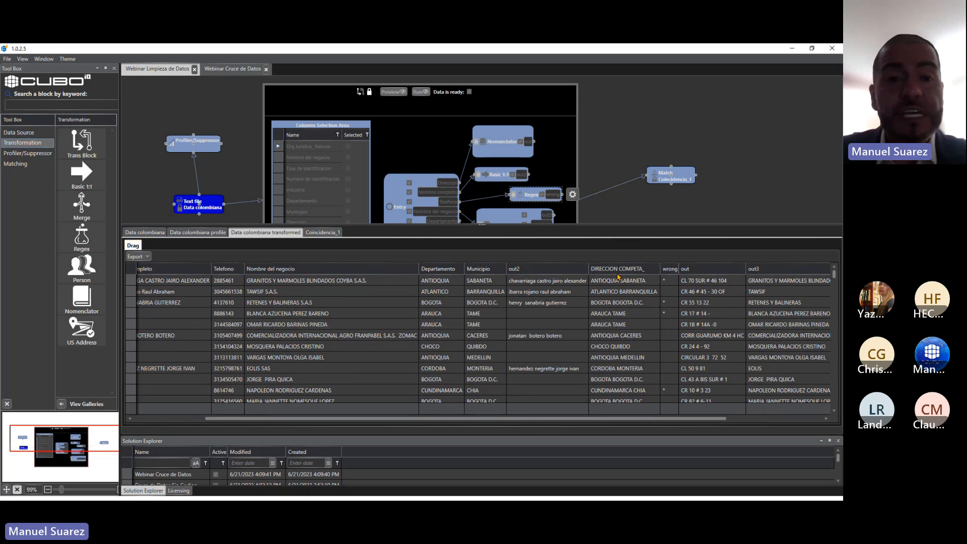
drag(618, 276, 256, 277)
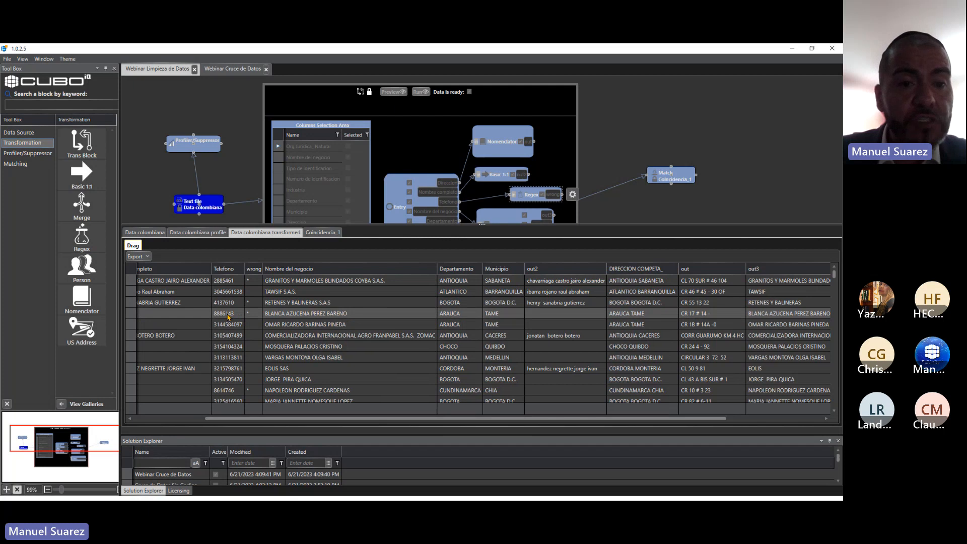
- Examine the phone numbers marked in the wrong column of the transformed data against the Regex block
scroll(226, 322, down, 1)
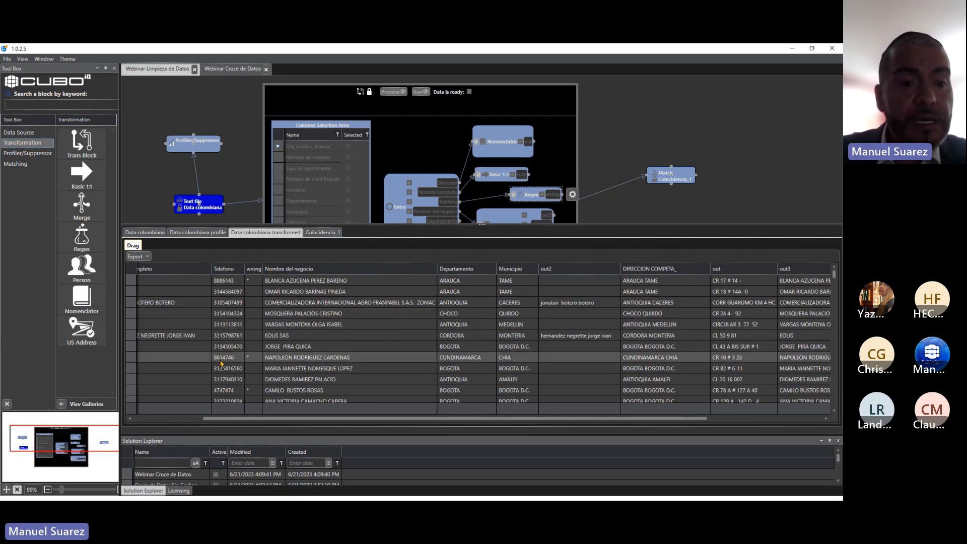
scroll(221, 362, down, 1)
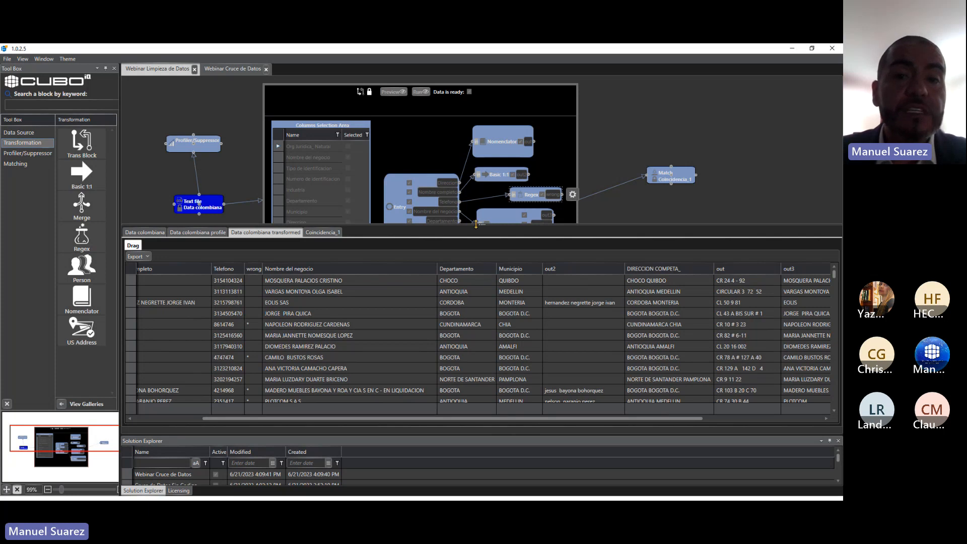
drag(442, 232, 468, 287)
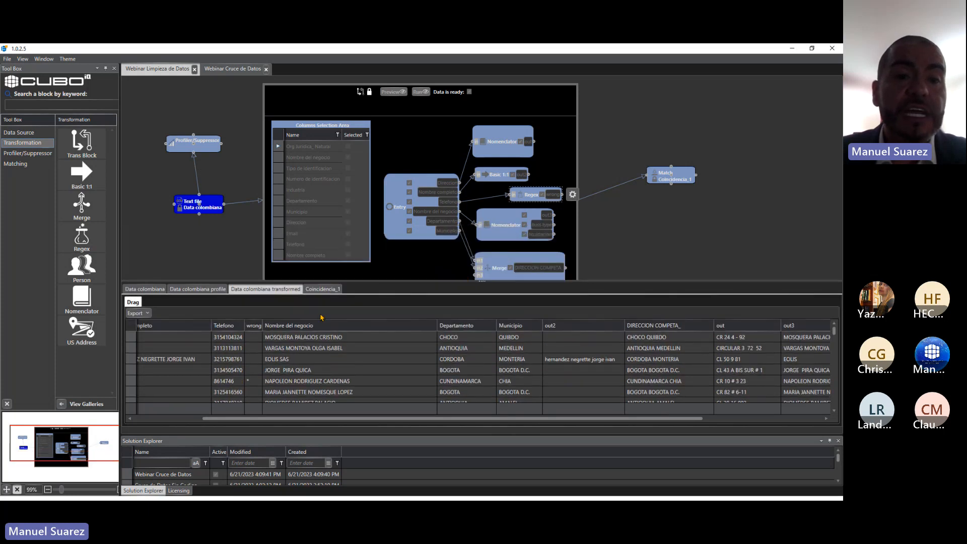
click(253, 381)
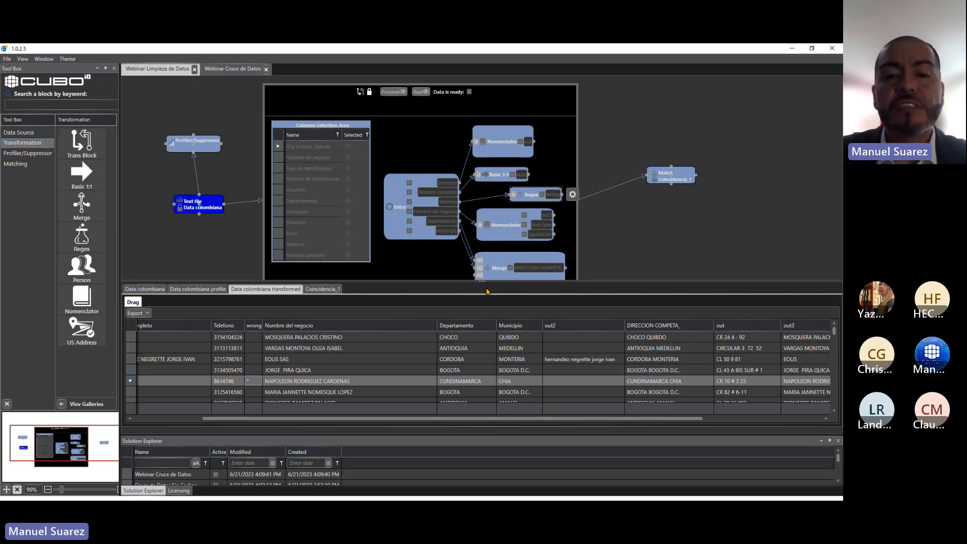
drag(483, 283, 482, 218)
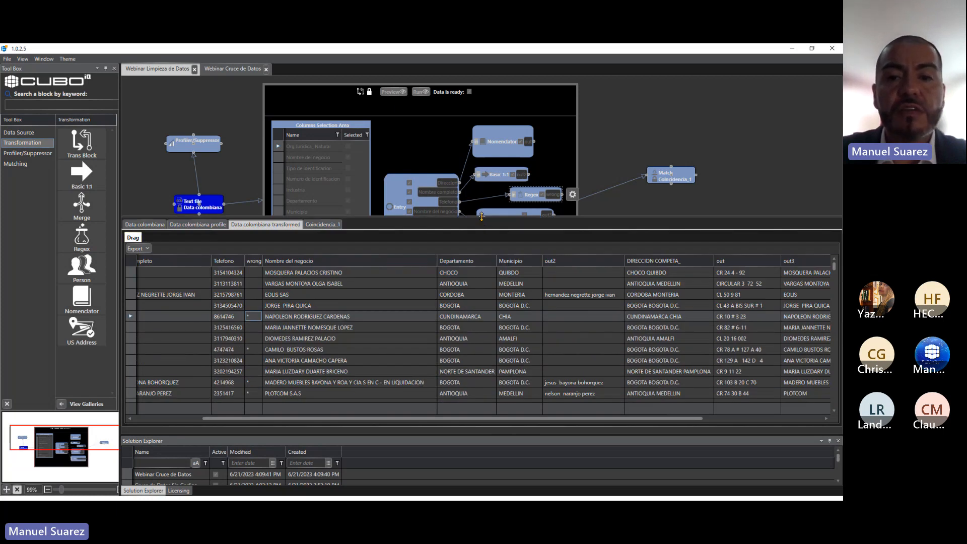
drag(482, 220, 470, 303)
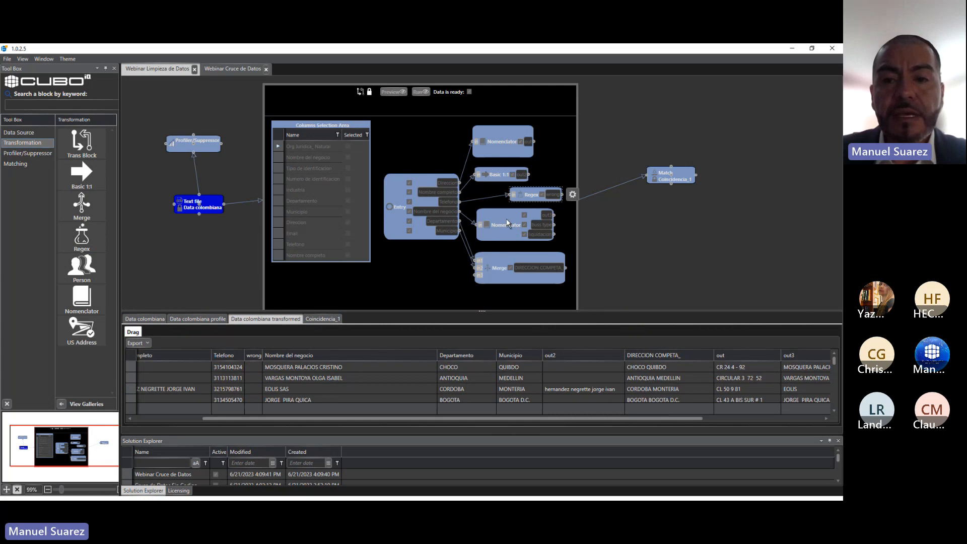
- Shift the lower Nomenclator block slightly up and left, and review the substitutions and new column assignments in its settings
drag(506, 222, 501, 219)
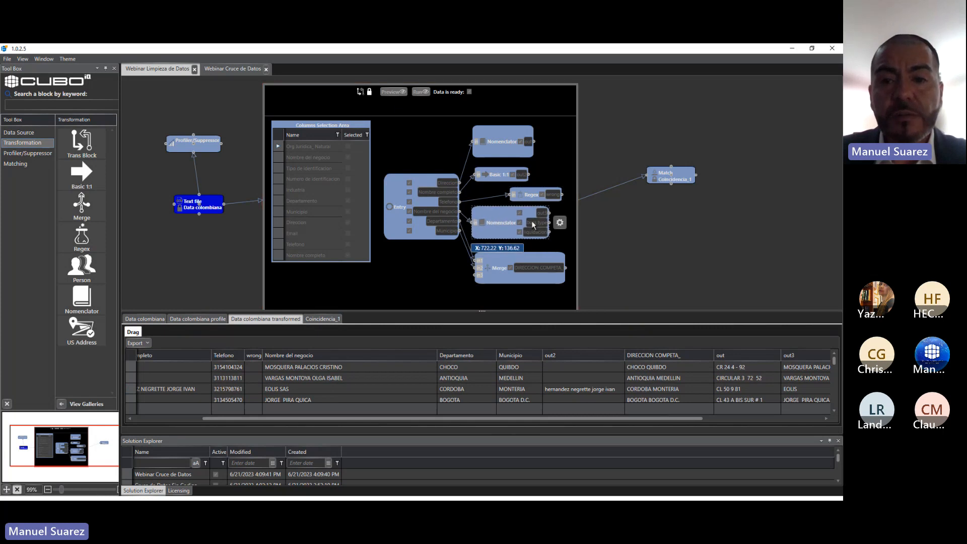
click(559, 224)
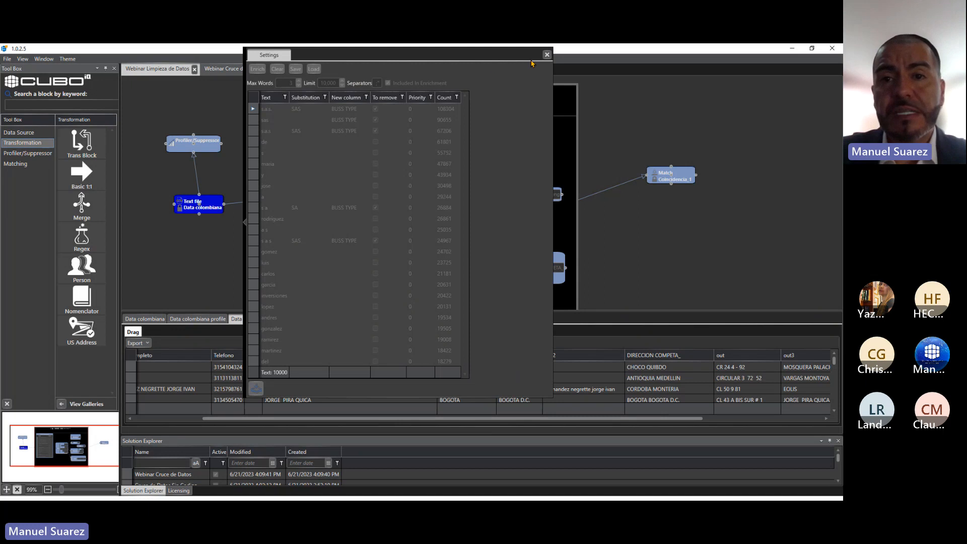
click(546, 55)
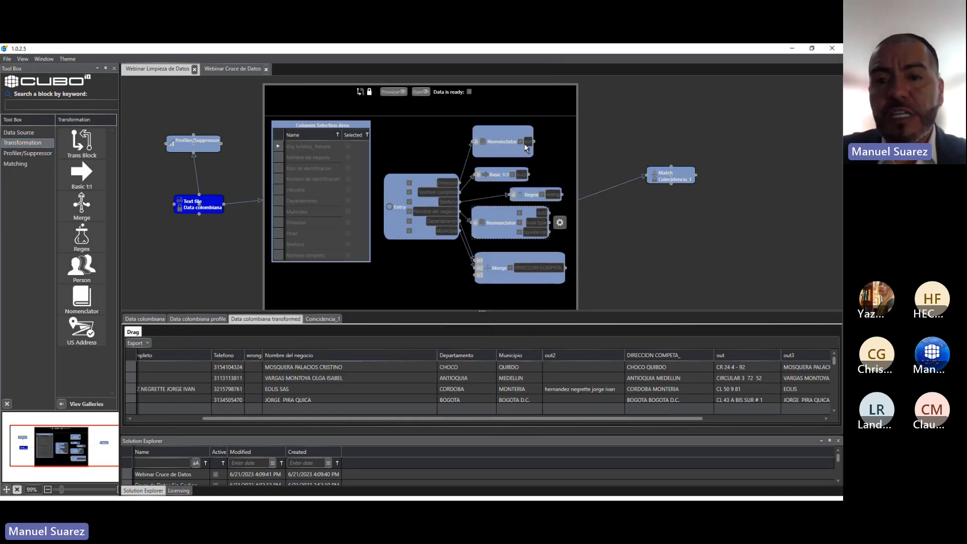
click(560, 222)
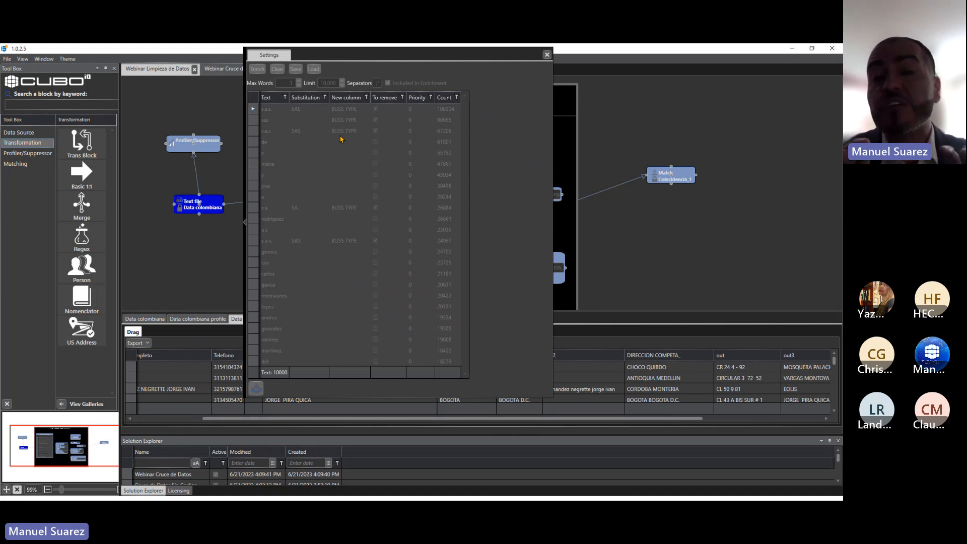
click(546, 56)
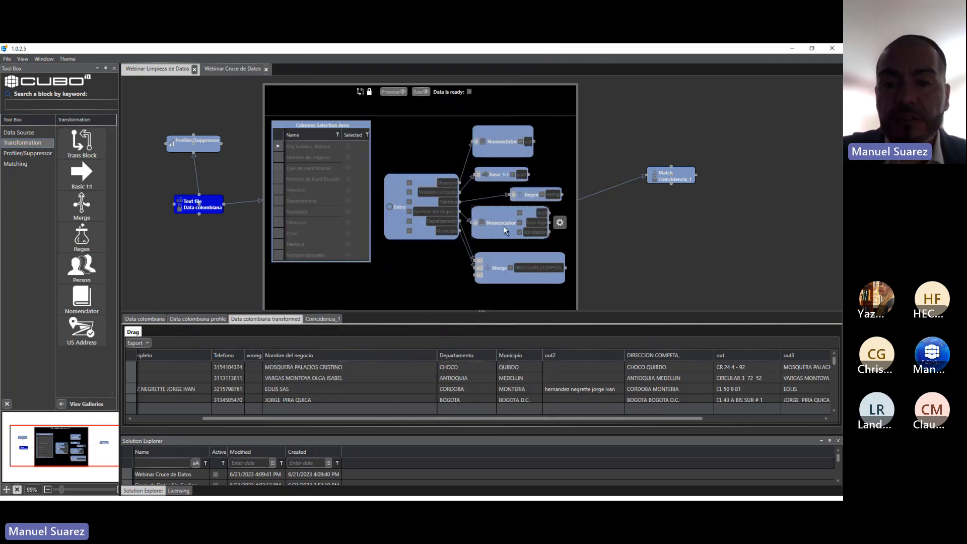
- Review the Inputs Count setting of the Merge block
mouse_move(499, 263)
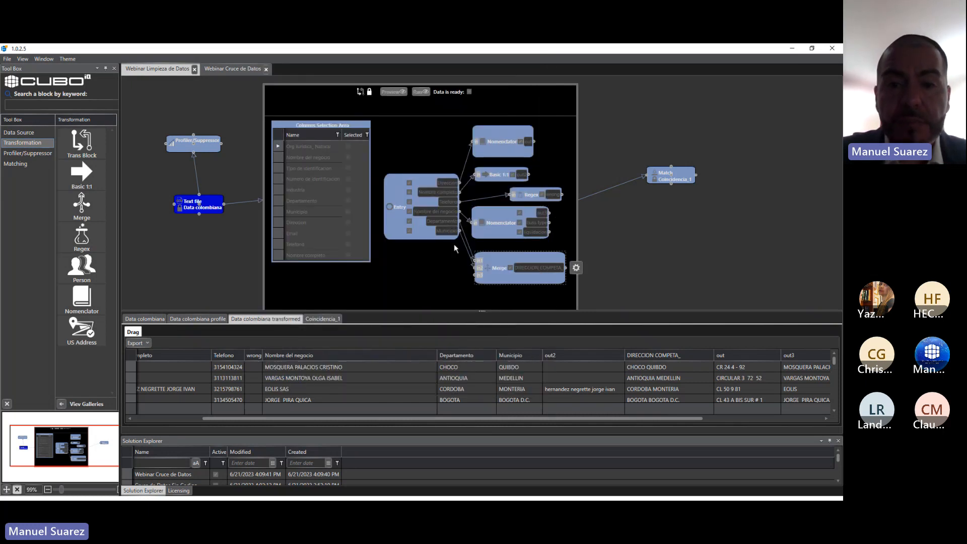
click(576, 268)
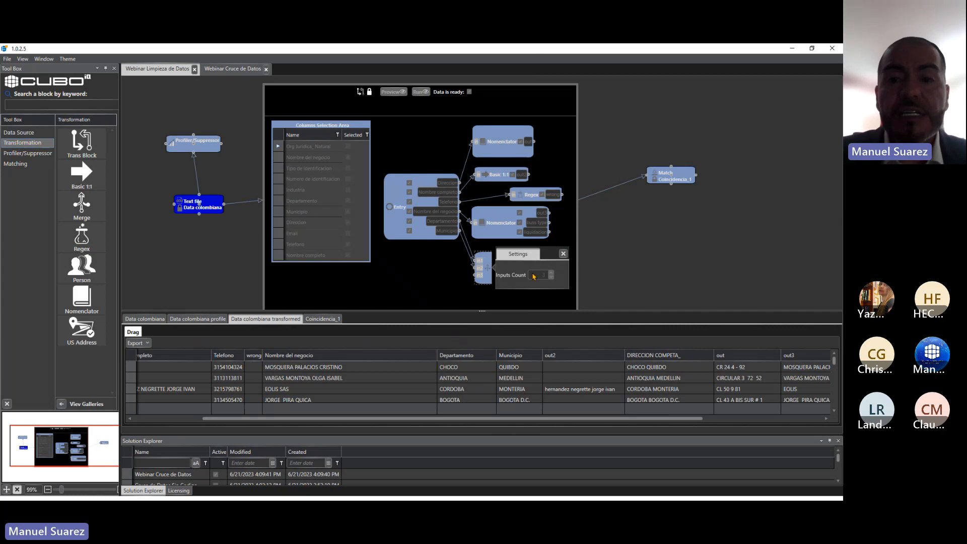
click(562, 257)
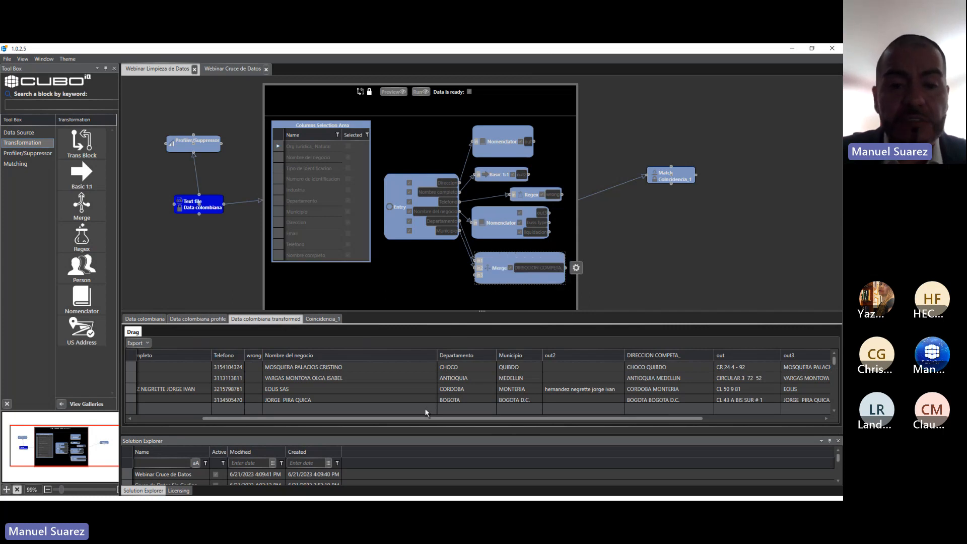
- Enlarge the transformed data grid, and place DIRECCION COMPETA_ after Municipio and out3 after Nombre del negocio
scroll(457, 418, right, 2)
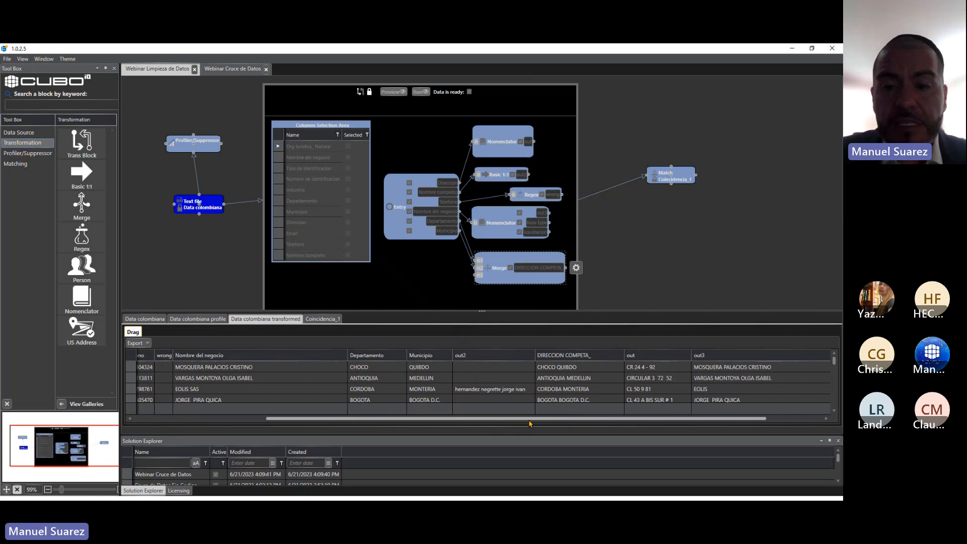
drag(476, 311, 466, 235)
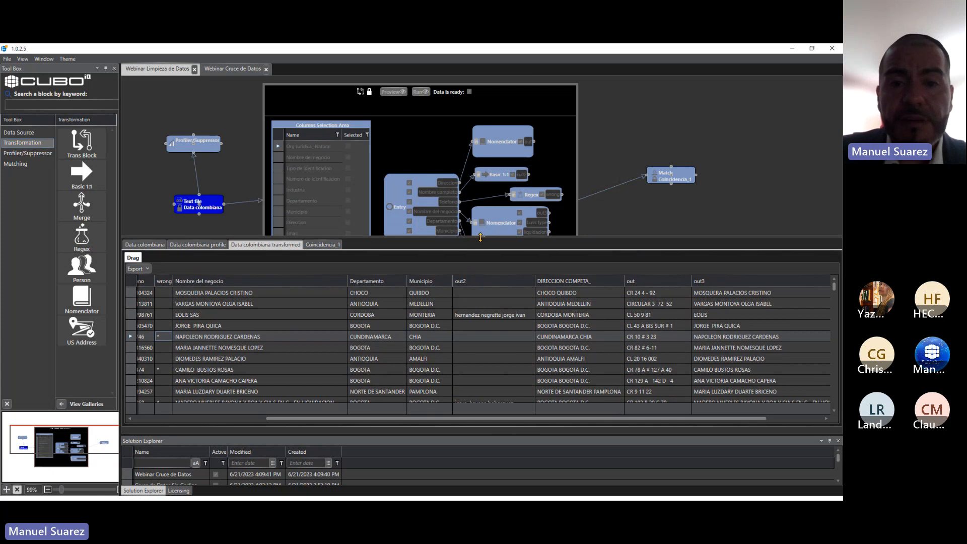
drag(479, 235, 474, 205)
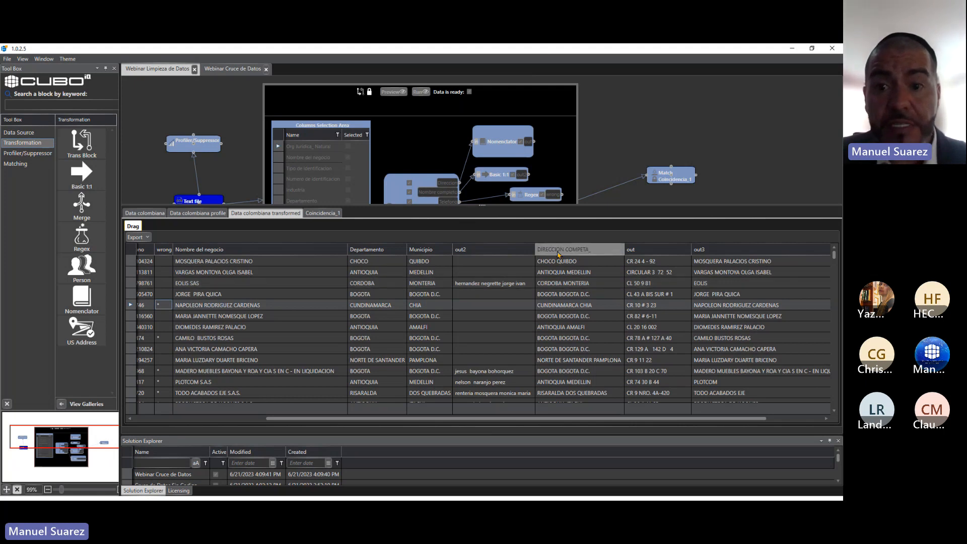
drag(546, 252, 443, 262)
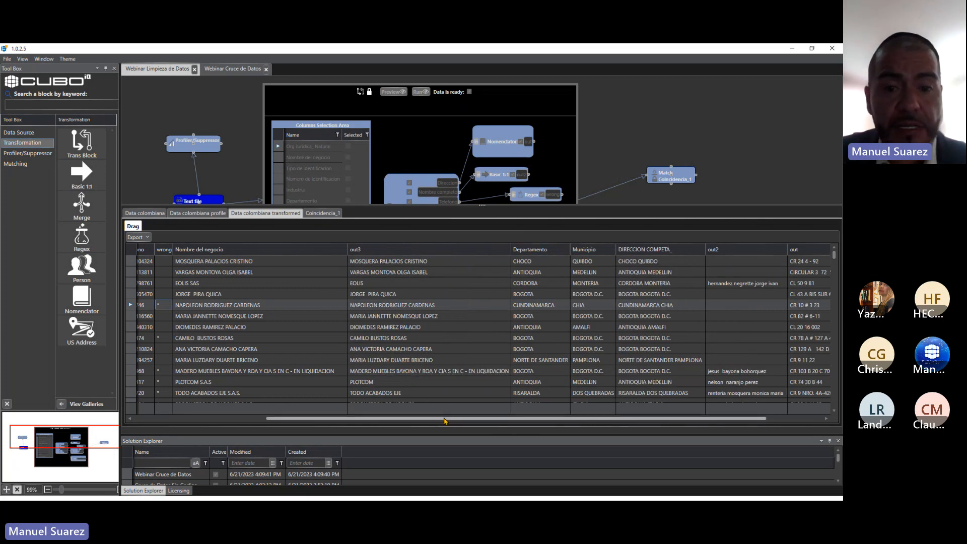
- Place the buss type column directly after out3 and compare the cleaned business names with their extracted types
drag(445, 418, 595, 455)
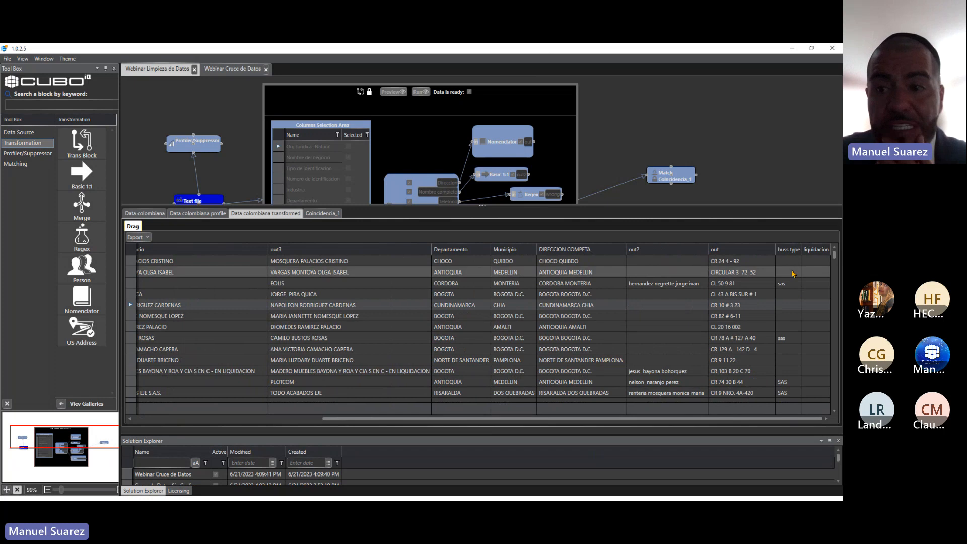
drag(788, 250, 439, 253)
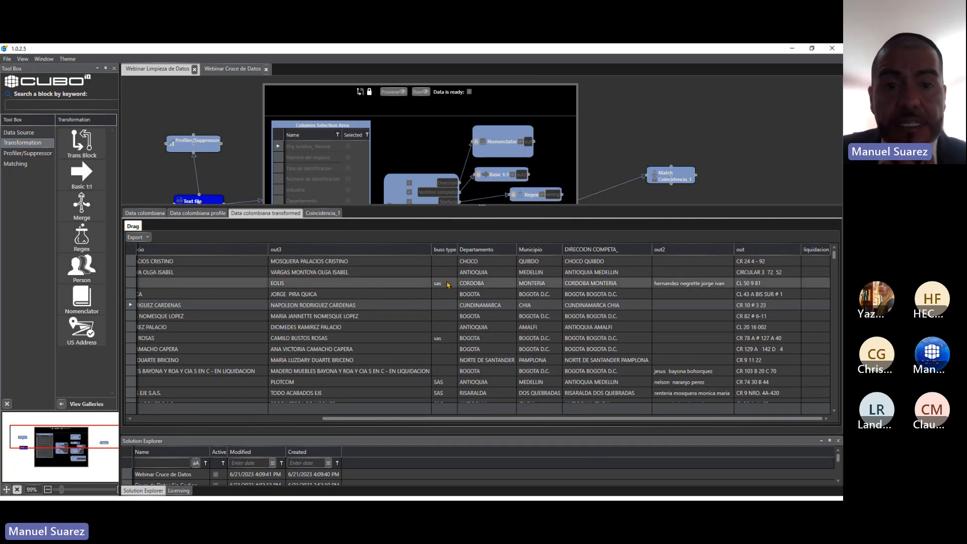
click(350, 285)
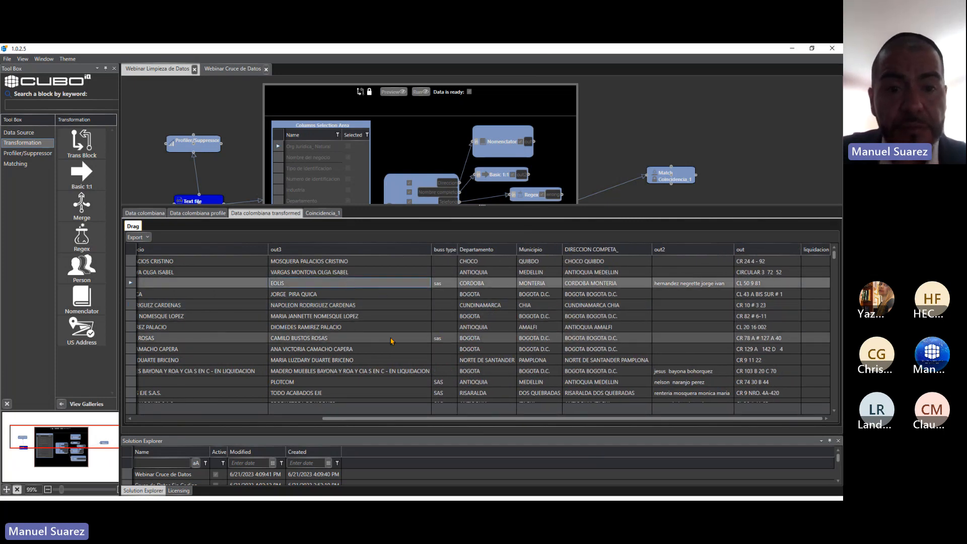
scroll(391, 341, down, 2)
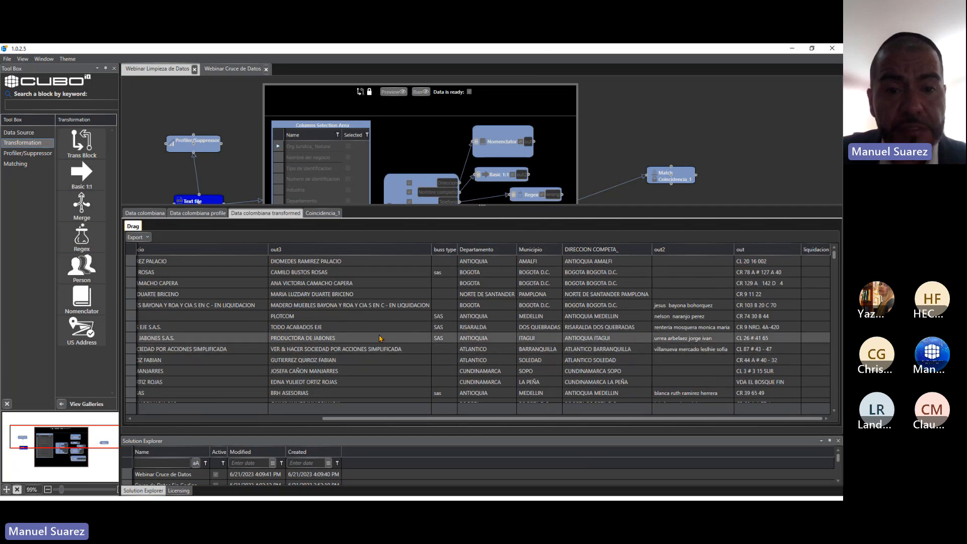
click(380, 339)
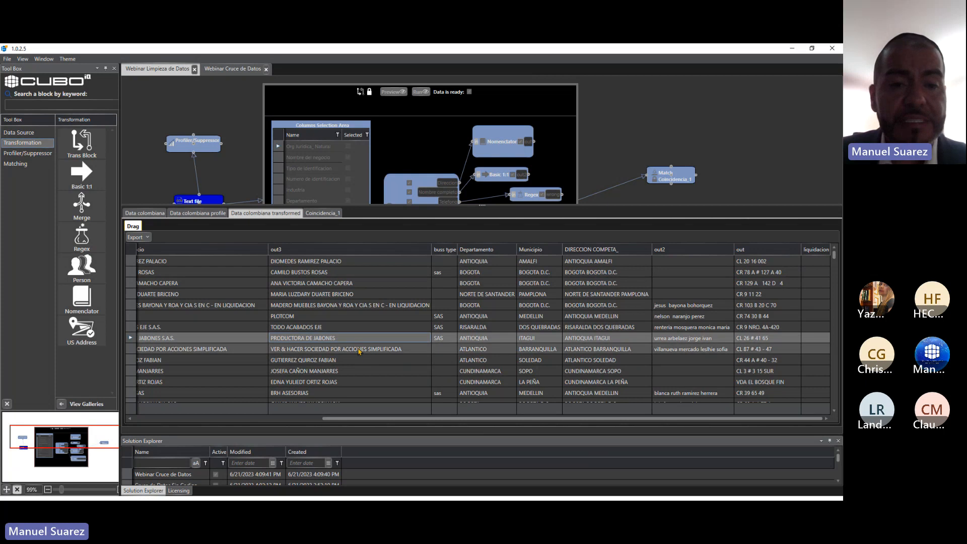
scroll(359, 351, down, 2)
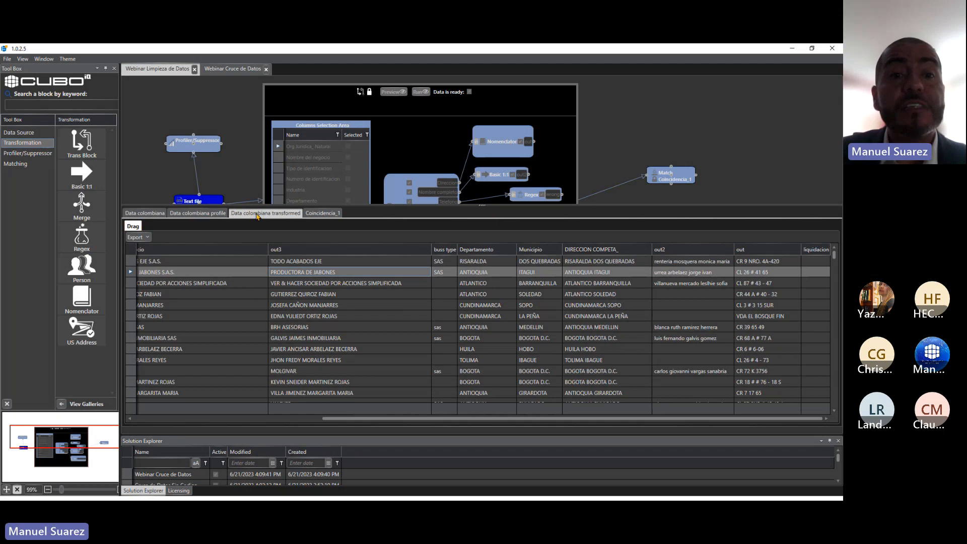
- Reduce the grid's height and look over the export formats offered for the transformed data, without choosing one
drag(481, 205, 481, 270)
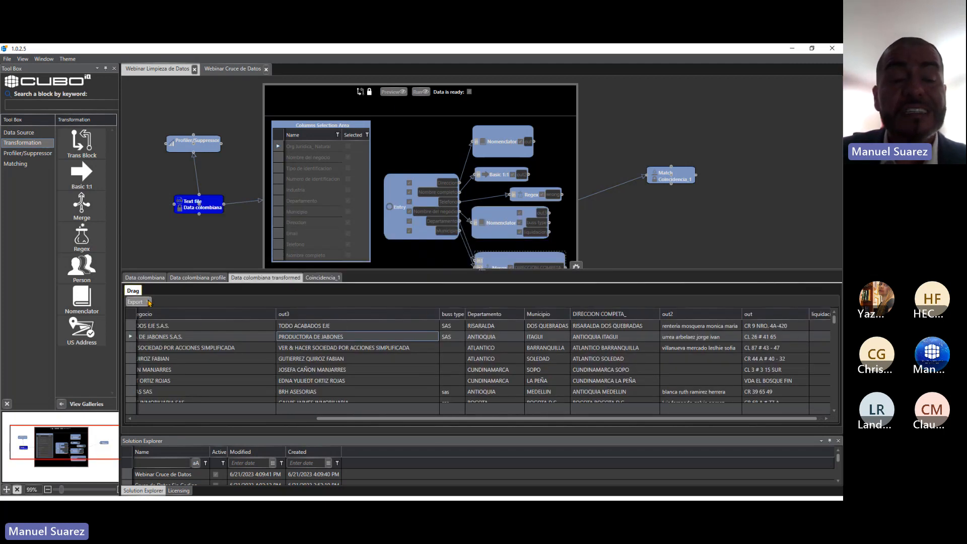
click(146, 302)
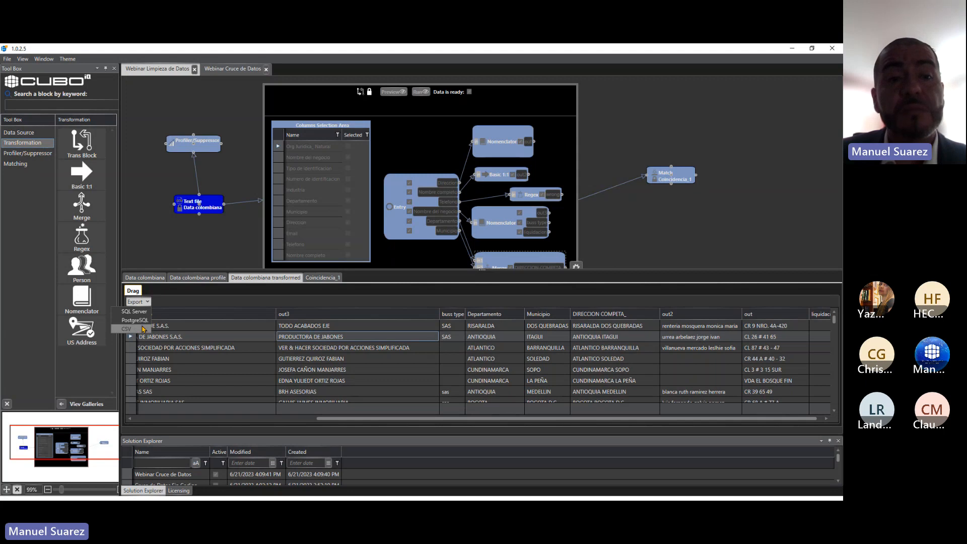
click(224, 299)
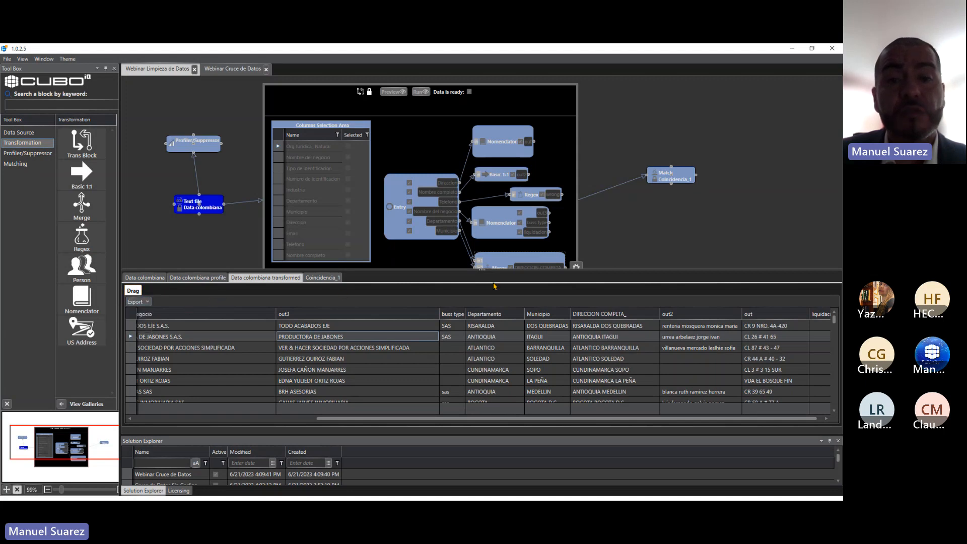
- Give the workflow canvas more height, shrink the Solution Explorer, and return the transformed data grid to its first columns
mouse_move(481, 270)
mouse_down()
mouse_move(479, 228)
mouse_move(478, 305)
mouse_move(471, 227)
mouse_move(479, 277)
mouse_up()
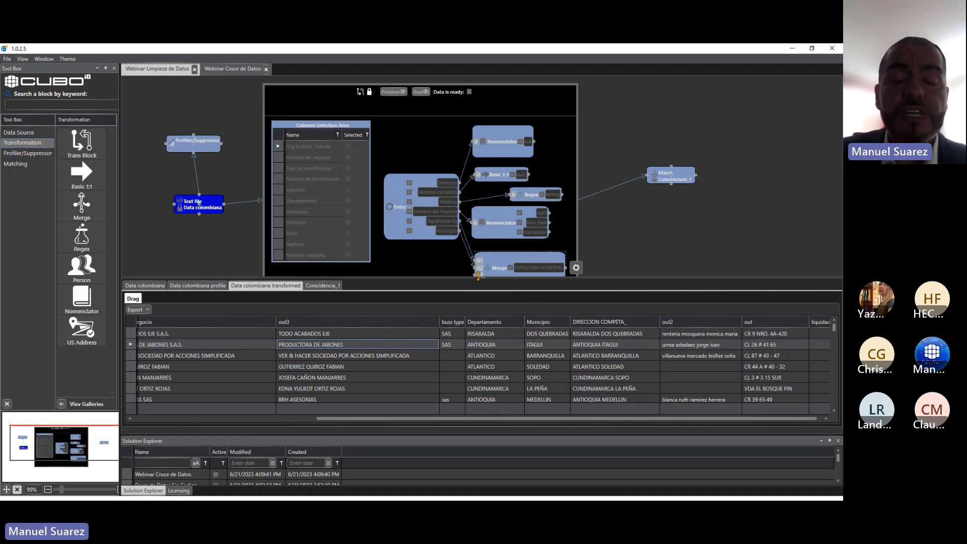
drag(478, 276, 468, 295)
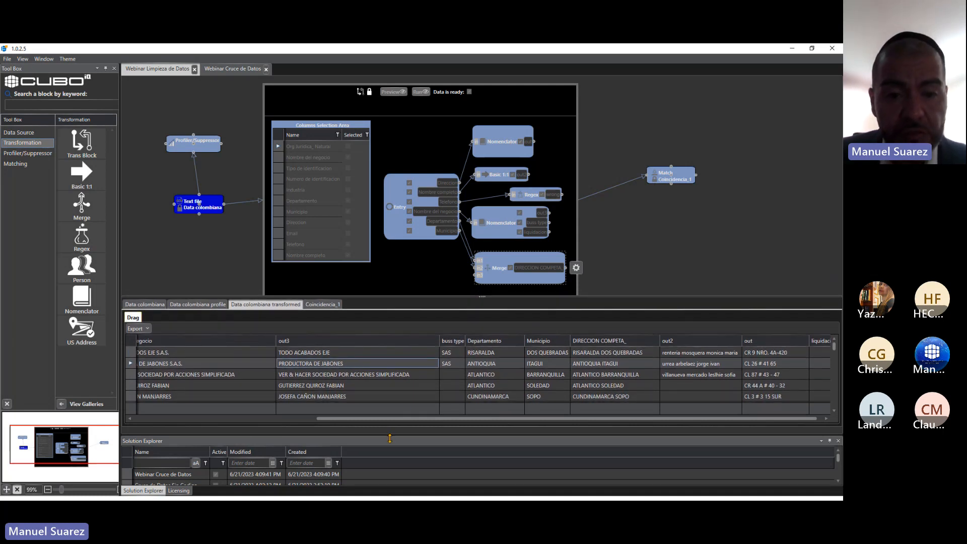
drag(392, 437, 177, 446)
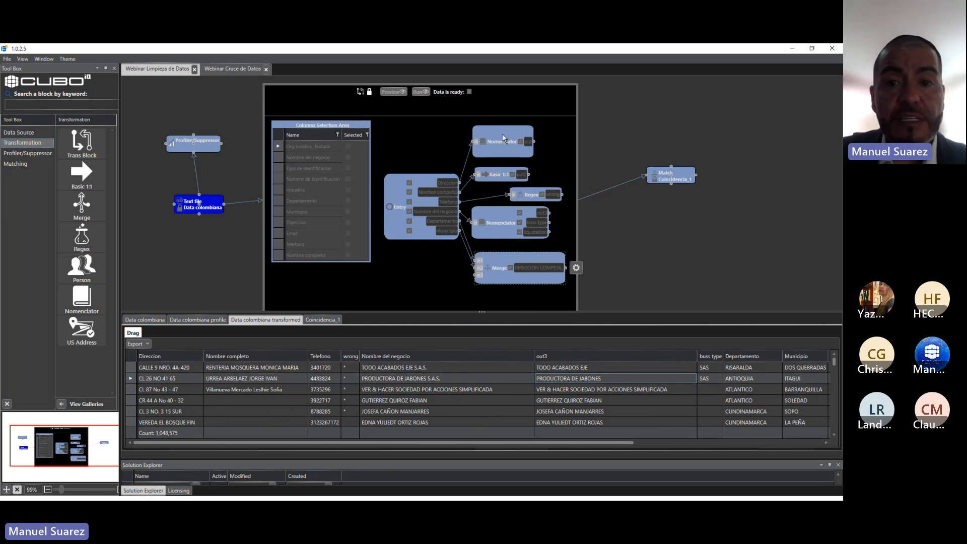
- Tidy the upper Nomenclator, Basic 1:1 and Regex blocks on the canvas, and move the Match block closer to the transformation block
drag(503, 136, 504, 129)
drag(498, 174, 484, 192)
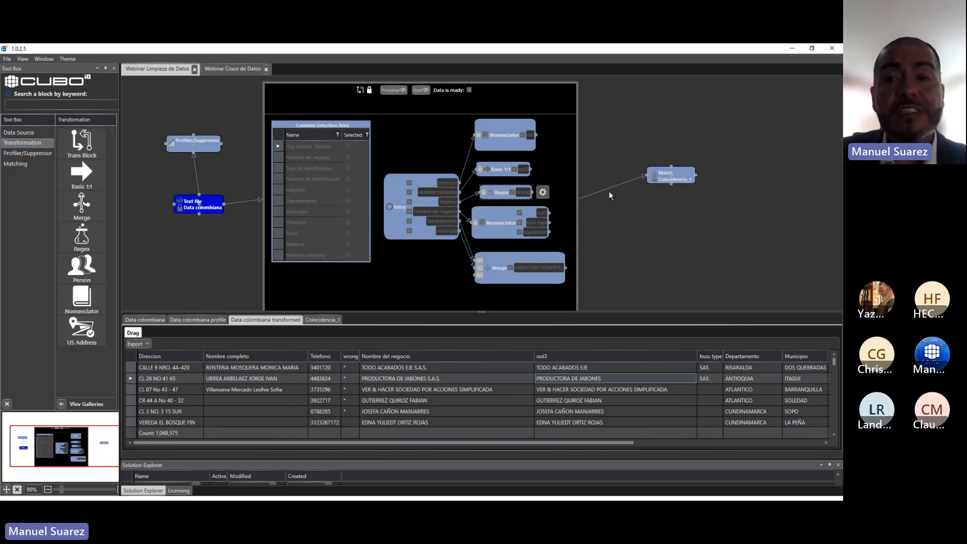
drag(674, 173, 649, 177)
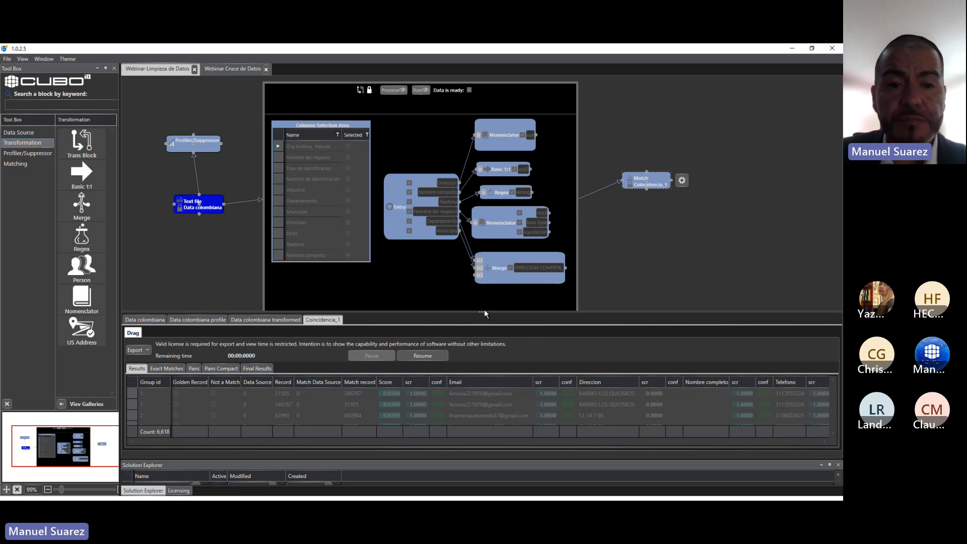
- Enlarge the Coincidencia_1 results grid and show the Licensing panel at a greater height
drag(481, 311, 481, 236)
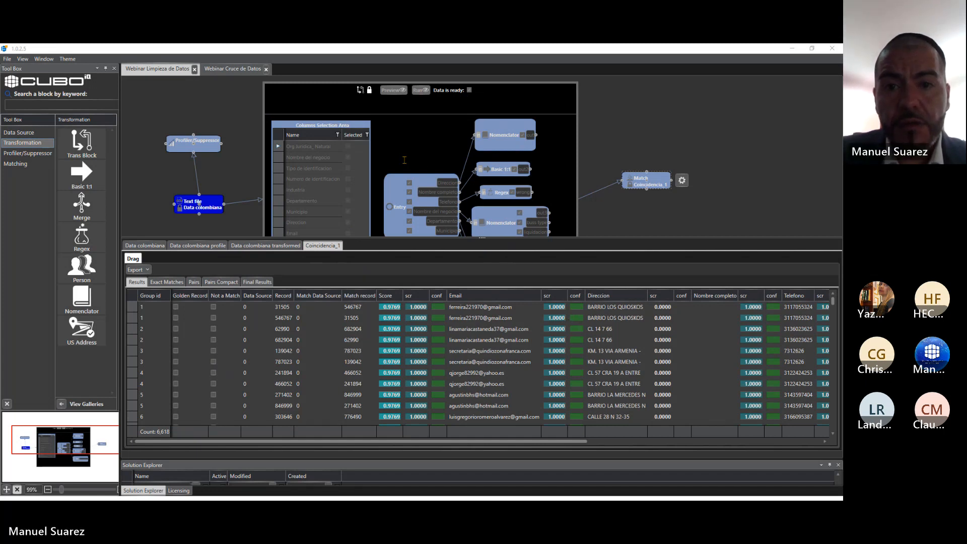
click(705, 144)
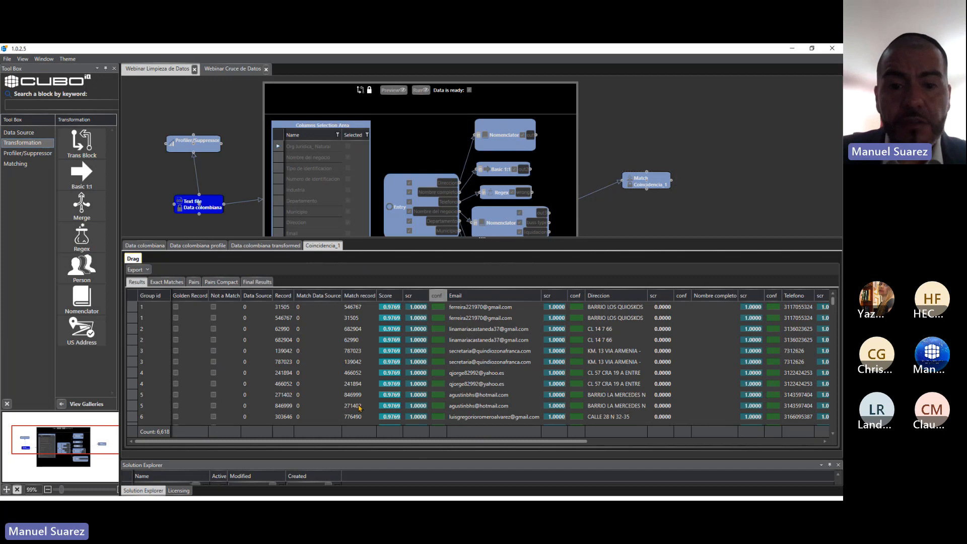
drag(377, 461, 377, 394)
click(176, 491)
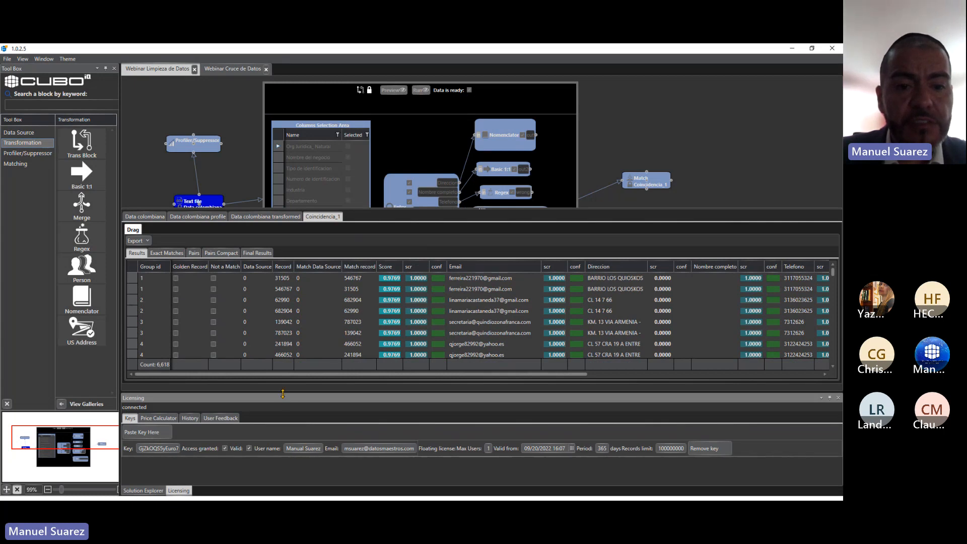
drag(283, 361, 283, 327)
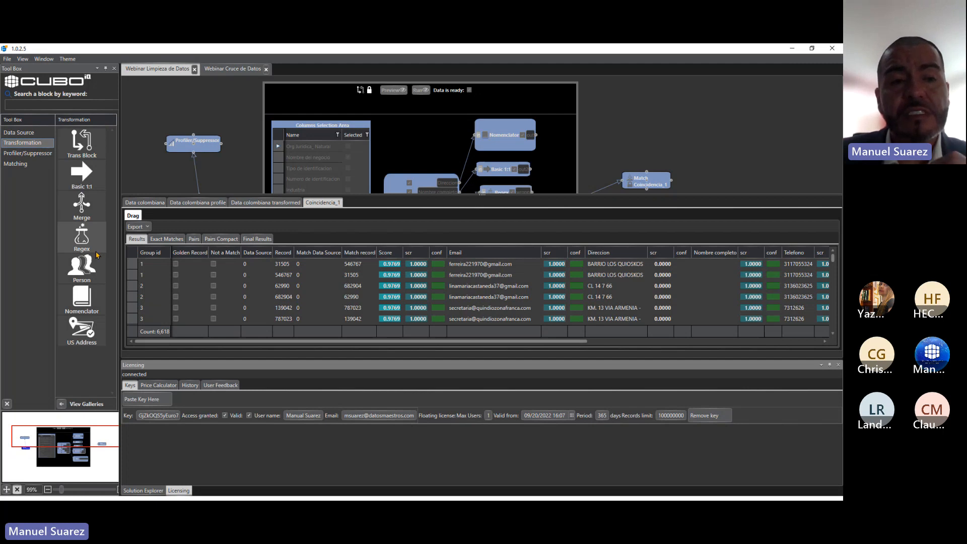
- Look over the license price calculator and the details of the registered license key
click(164, 386)
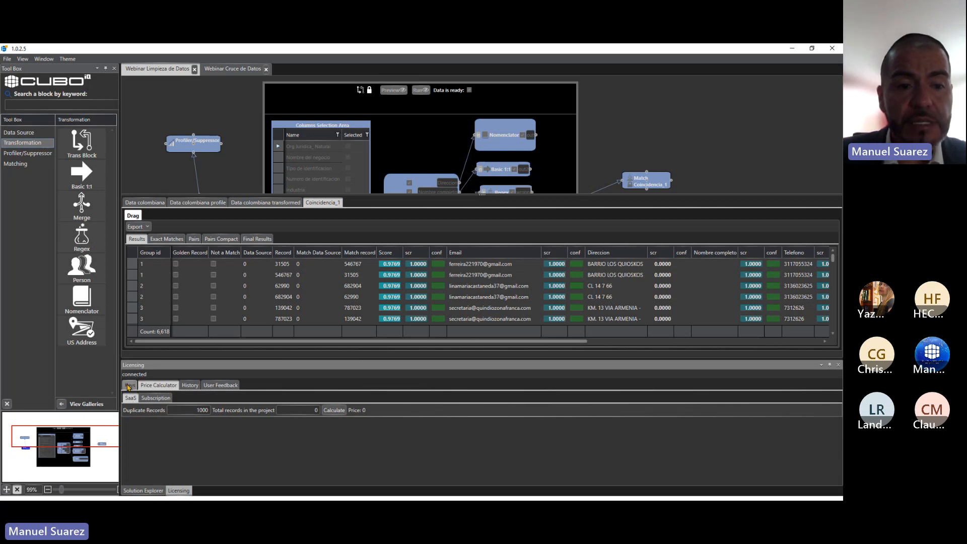
click(130, 385)
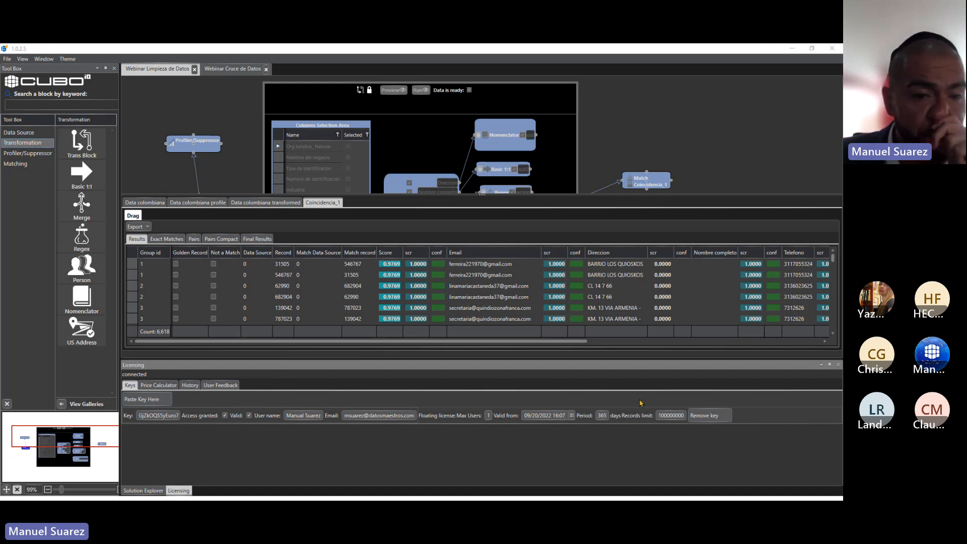
click(430, 294)
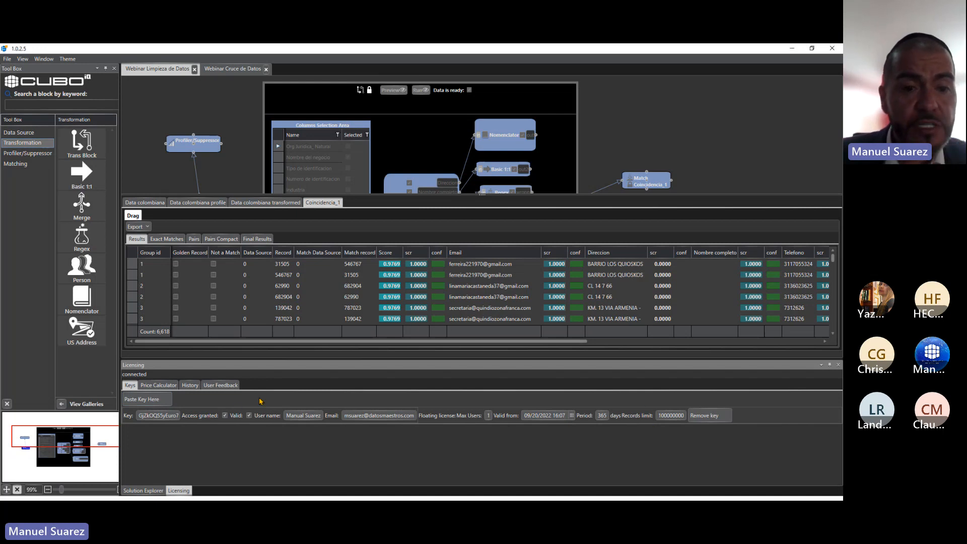
- Calculate the SaaS price for 1000 duplicate records and 100000 total records in the project
click(158, 385)
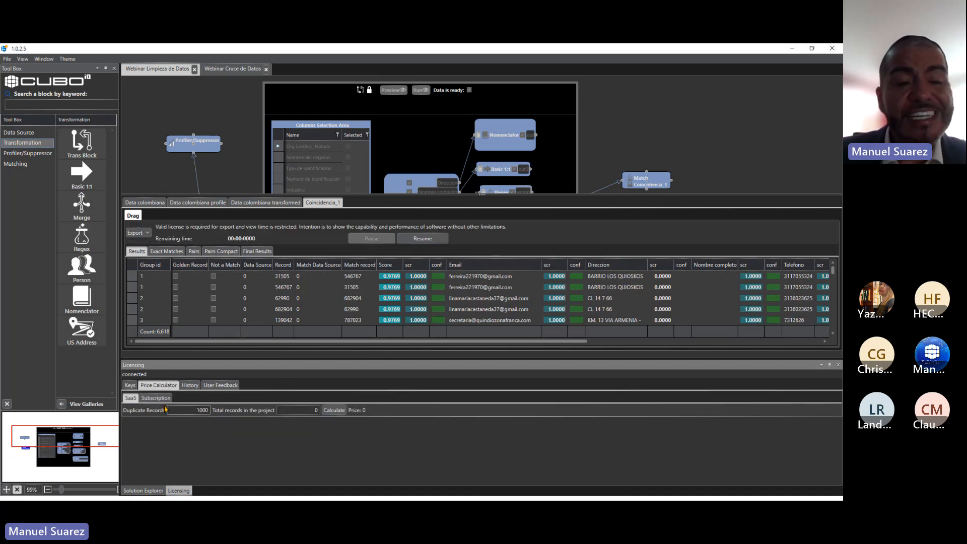
click(298, 410)
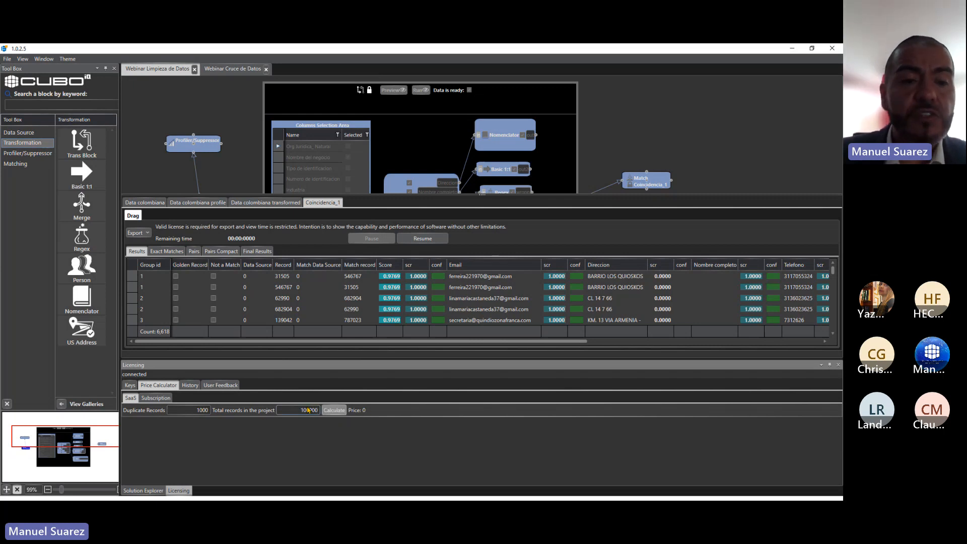
text(0)
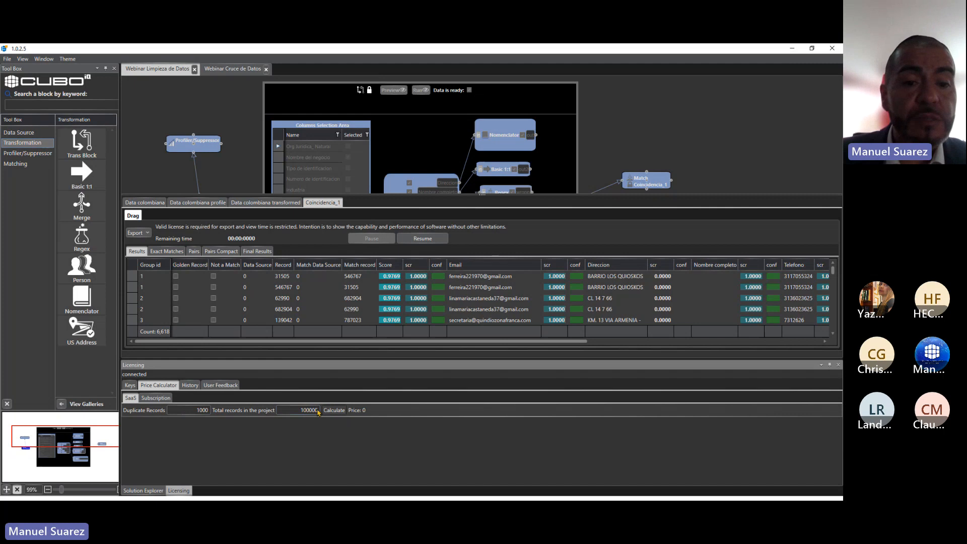
click(334, 410)
click(207, 410)
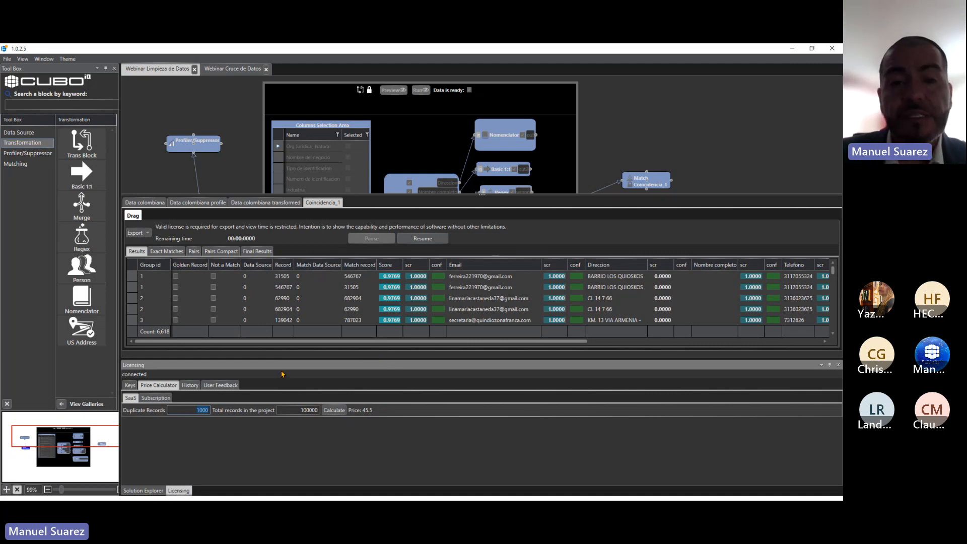
- Resume the time-restricted view of the match results and slightly reduce the results grid's height
click(418, 240)
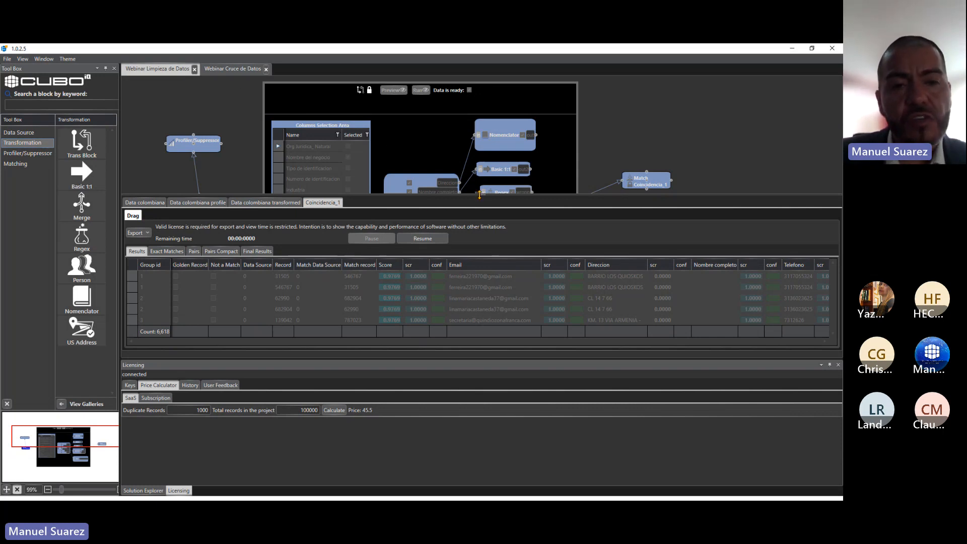
mouse_move(479, 194)
mouse_down()
mouse_move(478, 232)
mouse_move(473, 197)
mouse_up()
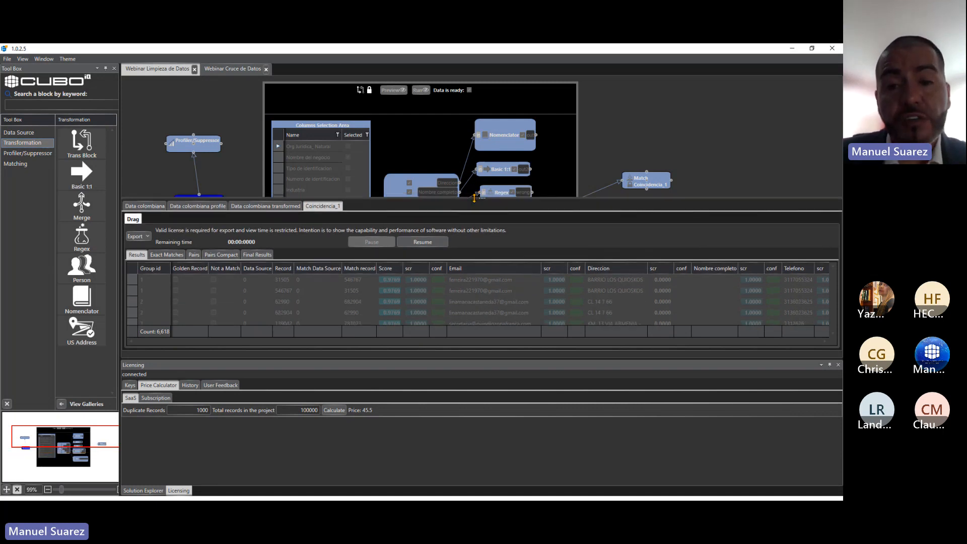
double_click(304, 409)
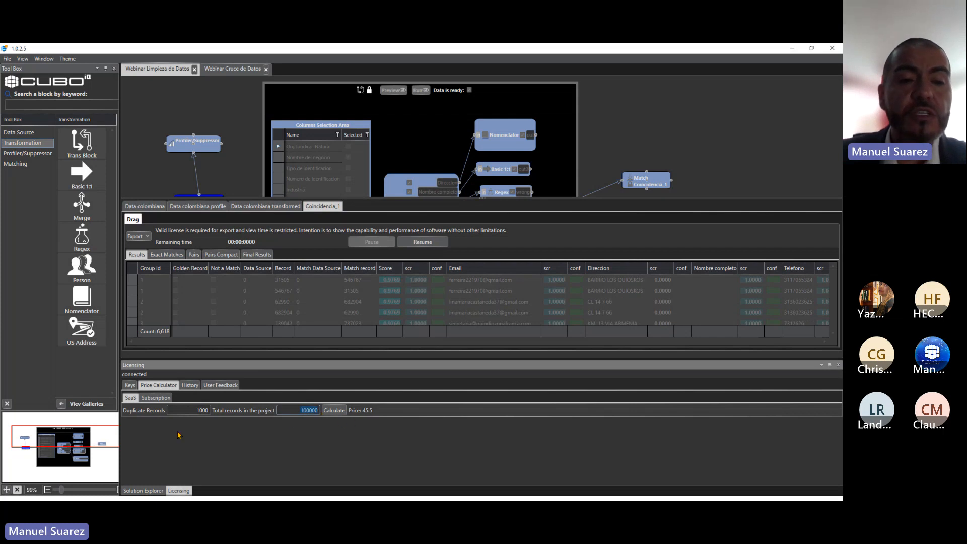
- Calculate the subscription price for 1 user at a time, 30 days and 100000 maximum records per project
click(160, 403)
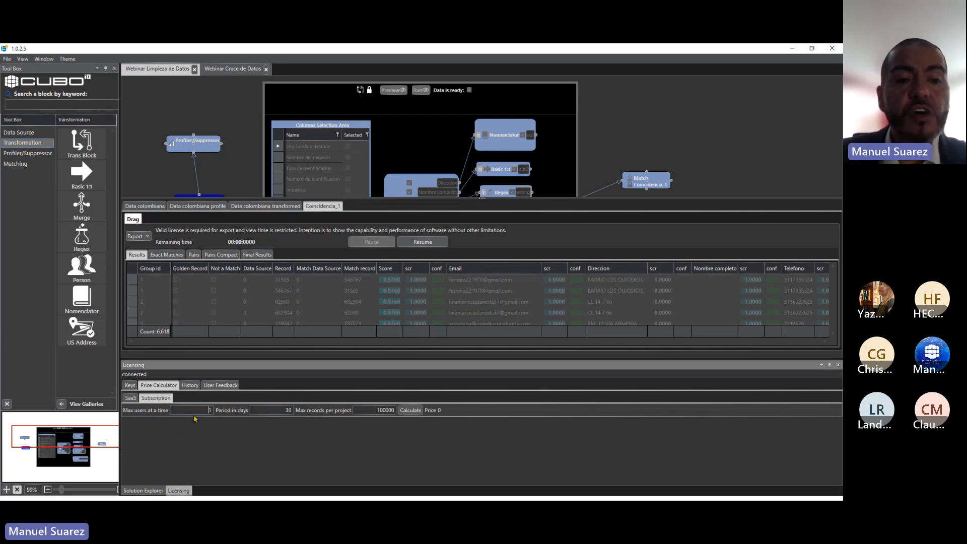
double_click(268, 407)
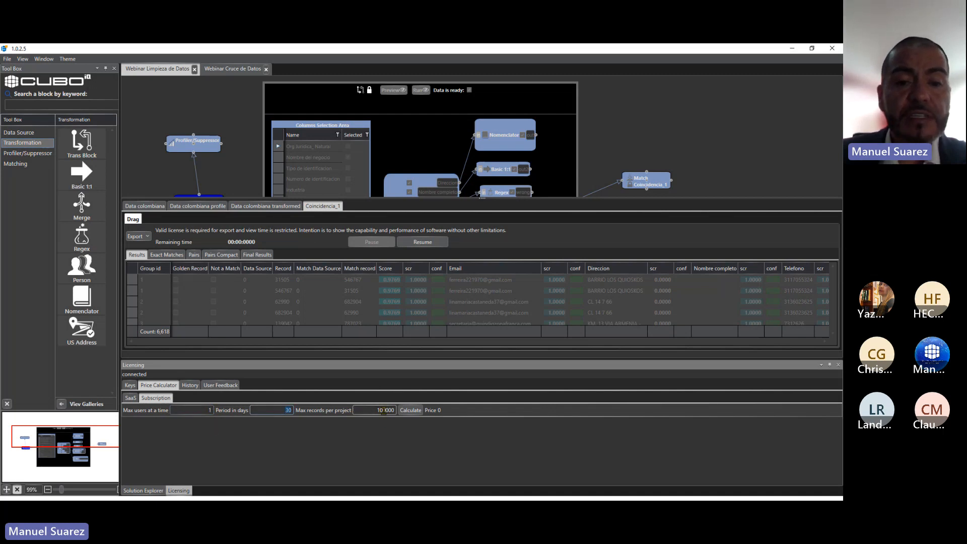
click(411, 410)
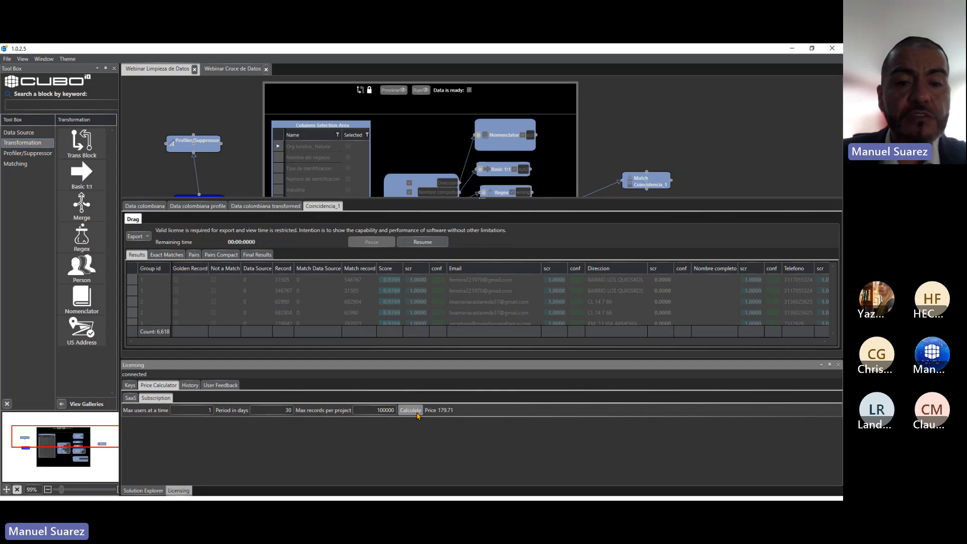
drag(387, 411, 367, 410)
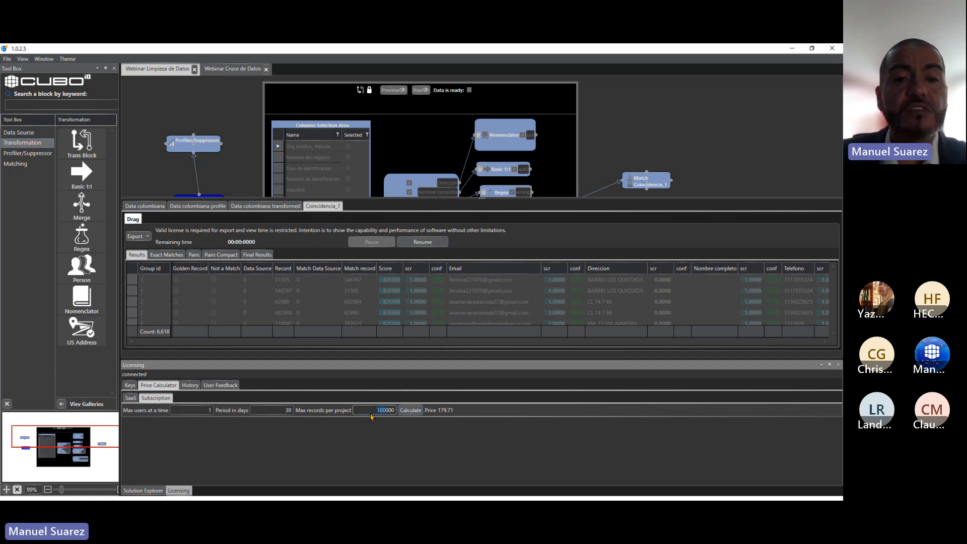
click(365, 409)
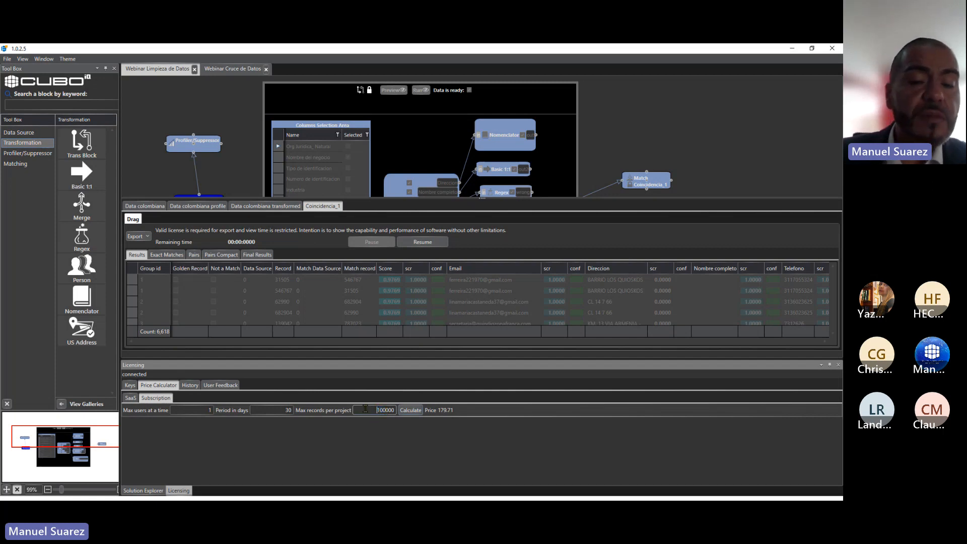
drag(366, 410, 397, 416)
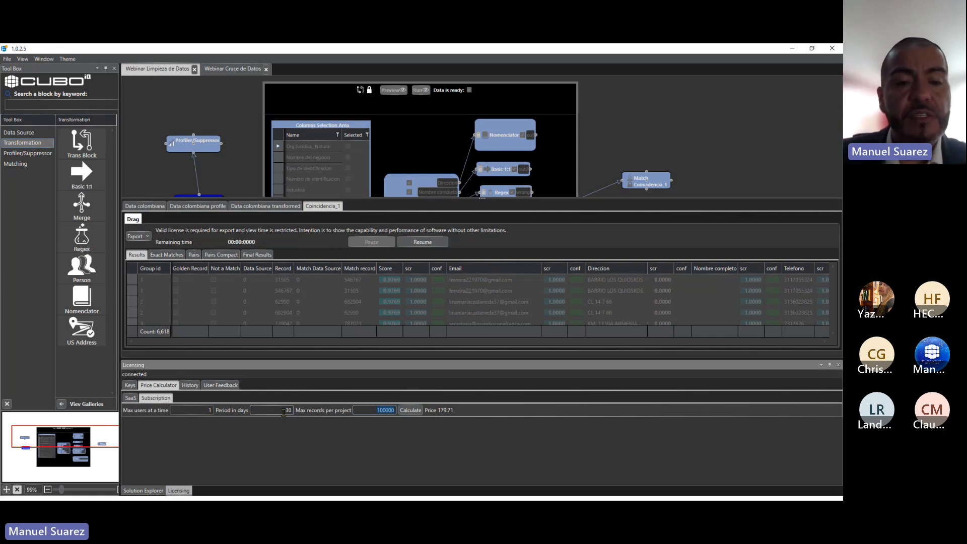
click(392, 410)
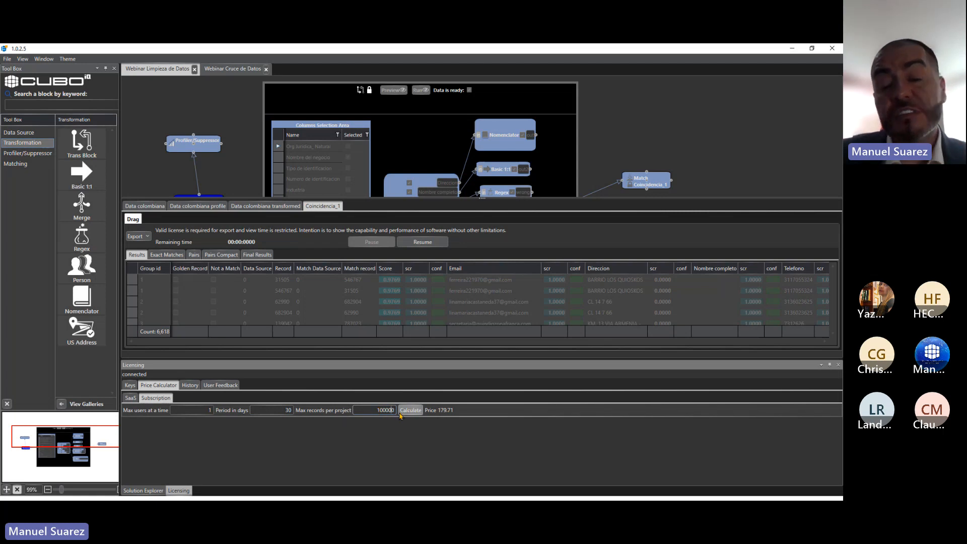
double_click(377, 410)
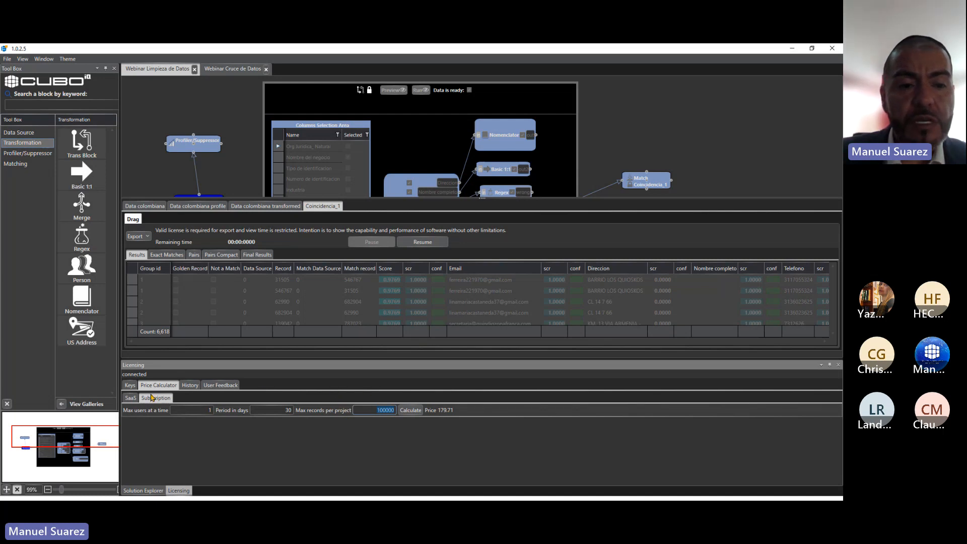
- Paste the license key into the registered keys, and shrink the Licensing panel to enlarge the match results
click(129, 398)
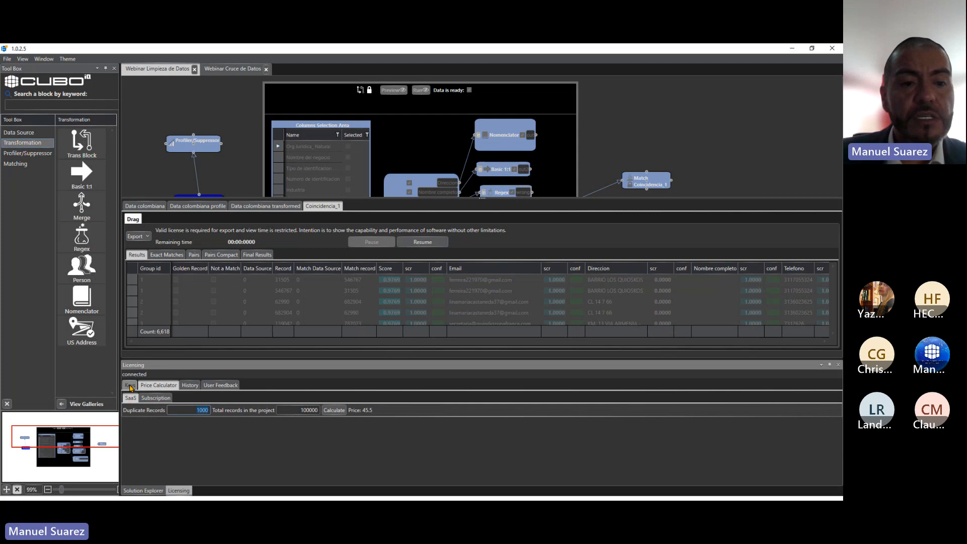
click(130, 384)
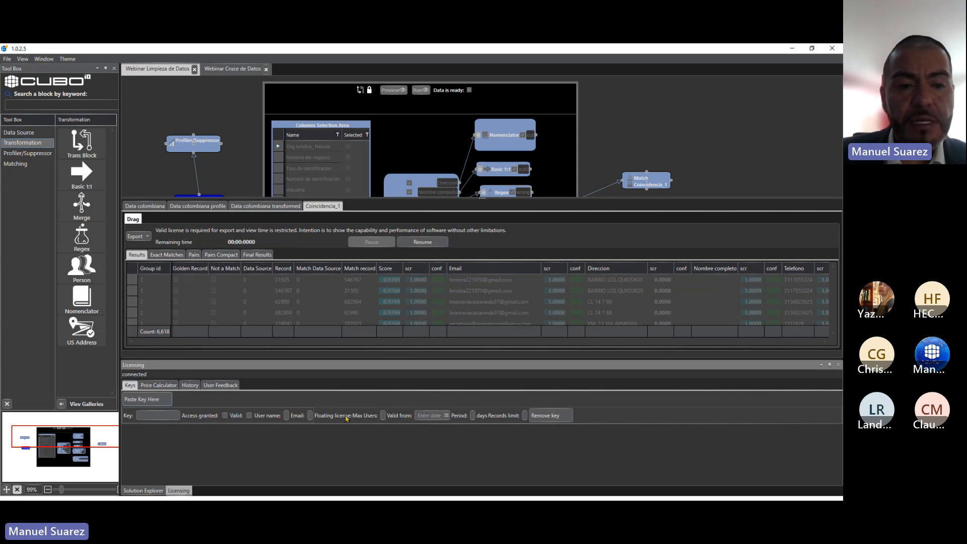
click(146, 399)
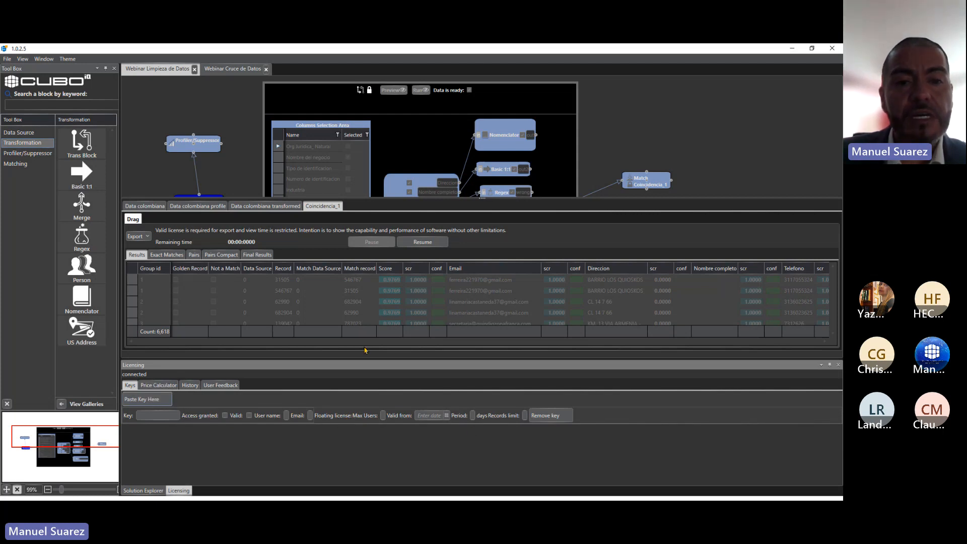
drag(422, 368, 418, 447)
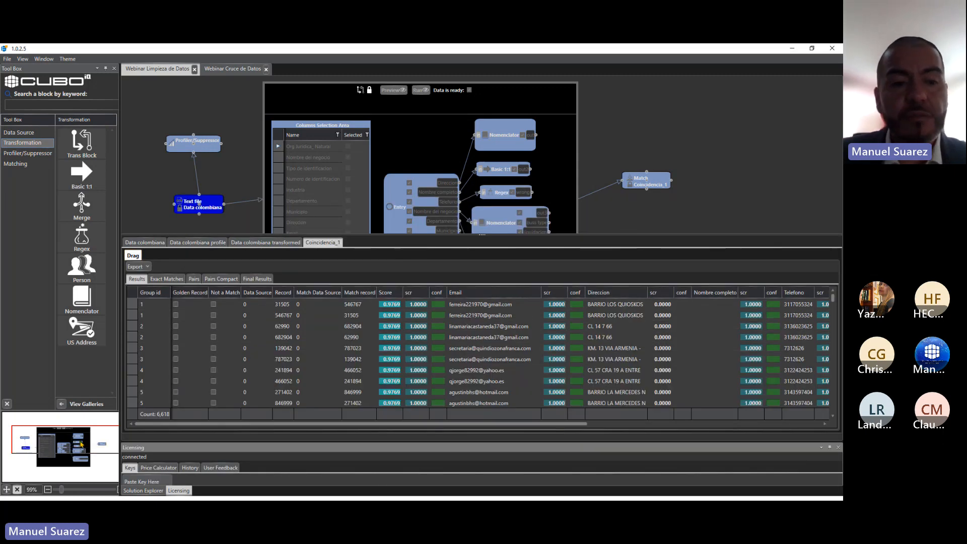
- Show the available matching blocks and shift the Match block slightly closer to the transformation block
drag(85, 443, 126, 445)
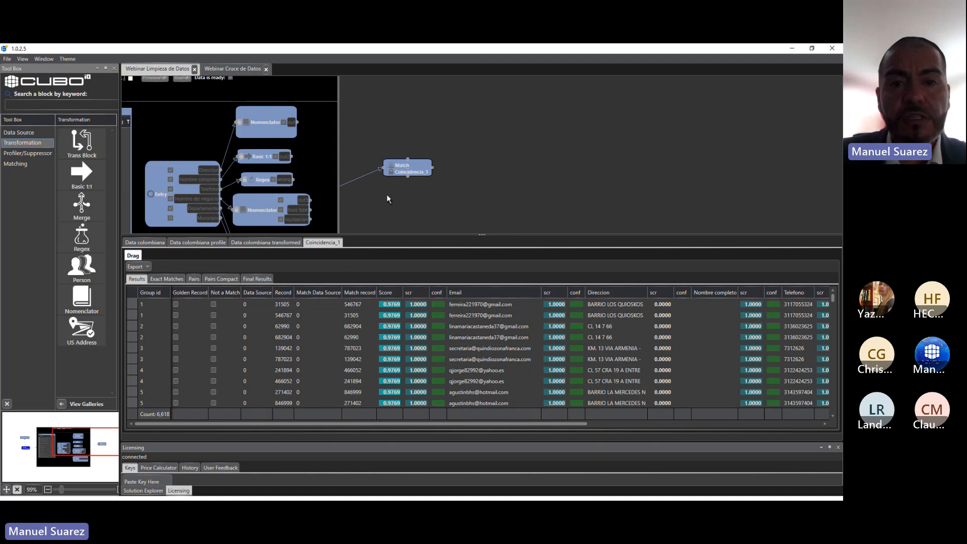
click(20, 163)
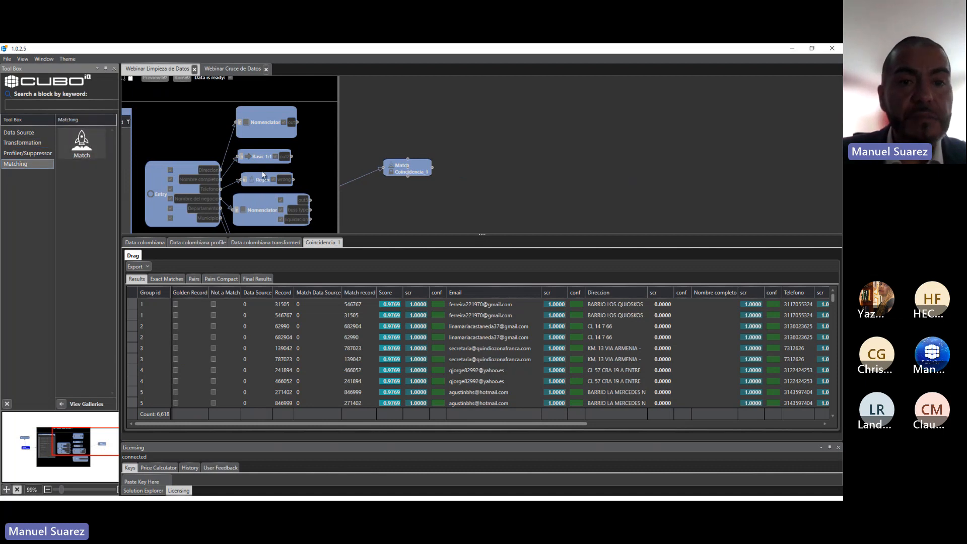
drag(415, 174, 406, 177)
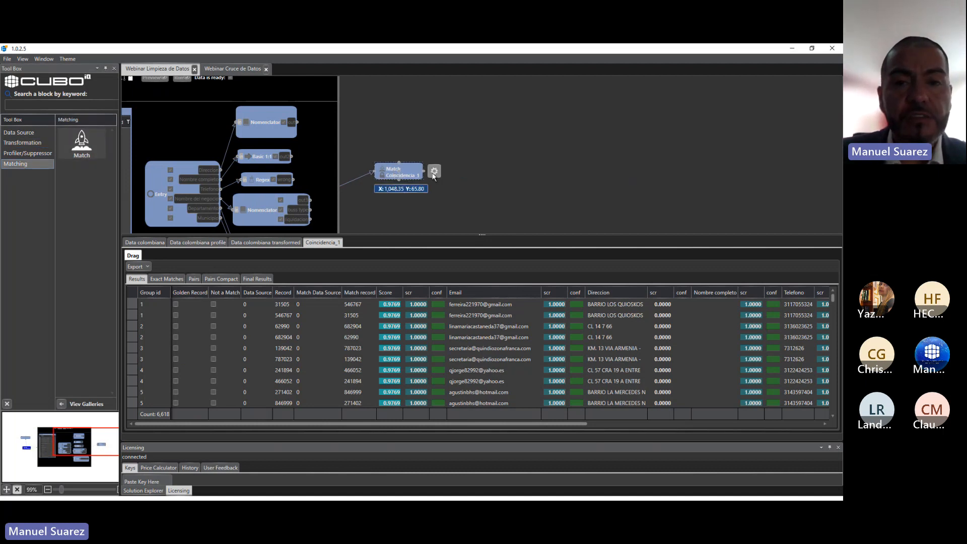
- Open the Match block's matching rules and enlarge the rule area to examine the threshold levels and per-field options
click(434, 171)
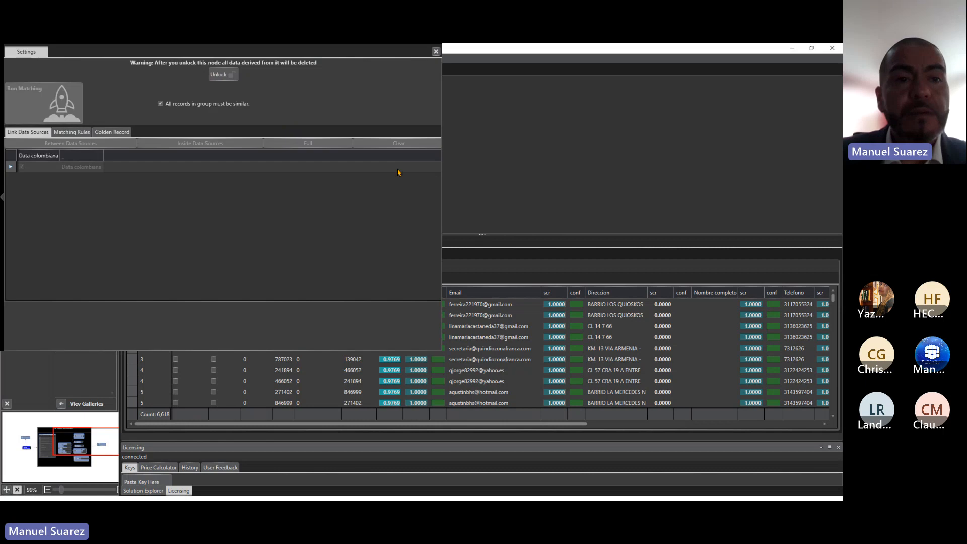
click(80, 132)
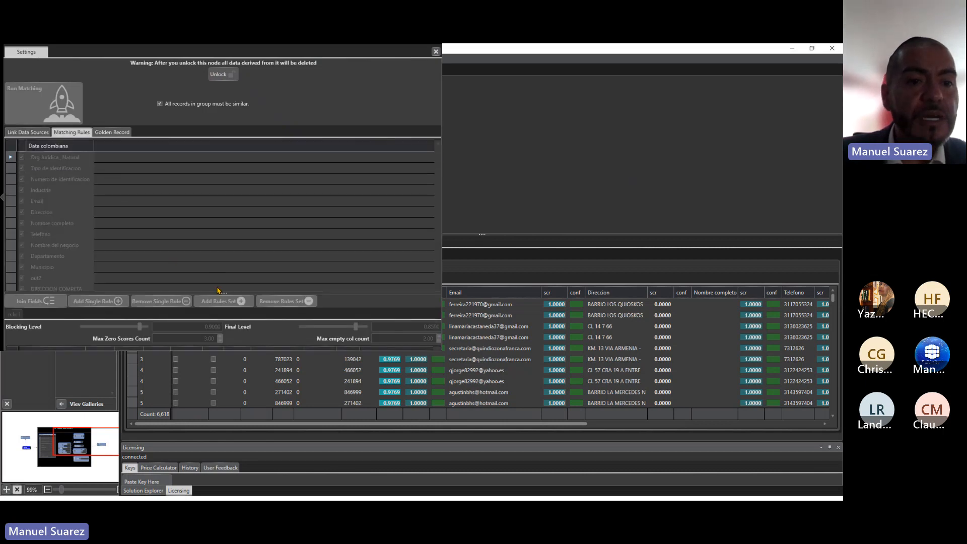
drag(224, 292, 212, 221)
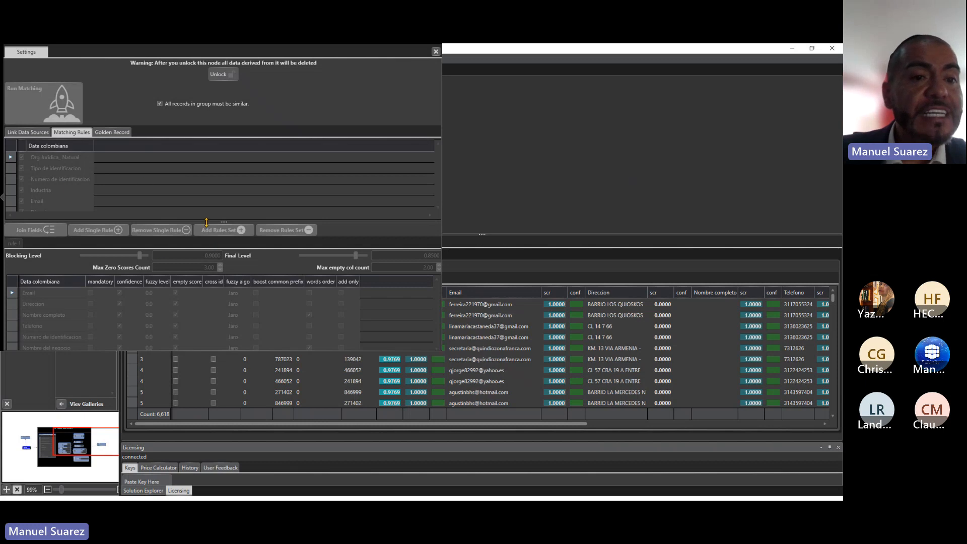
drag(207, 222, 217, 197)
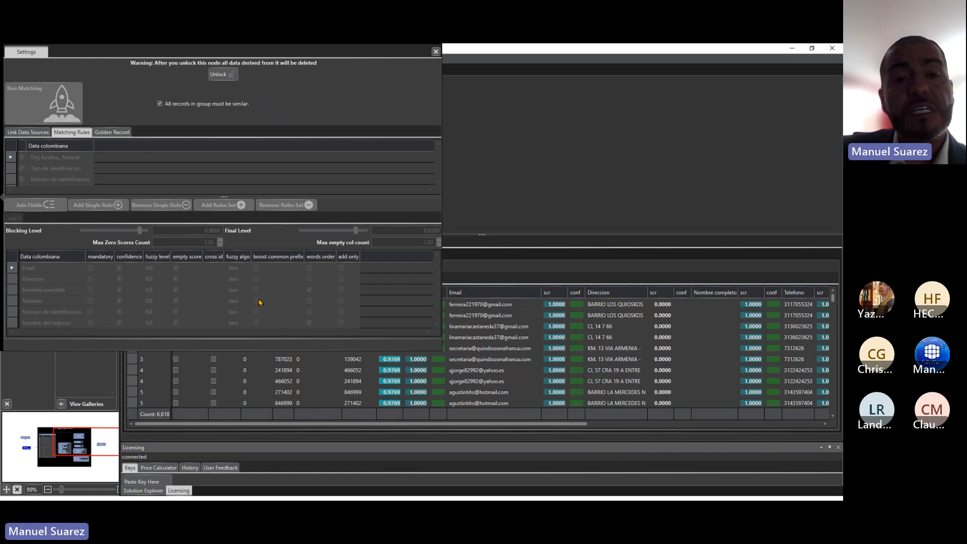
- Close the Match block's settings and enlarge the match results pane to show more records and the contact fields
click(436, 51)
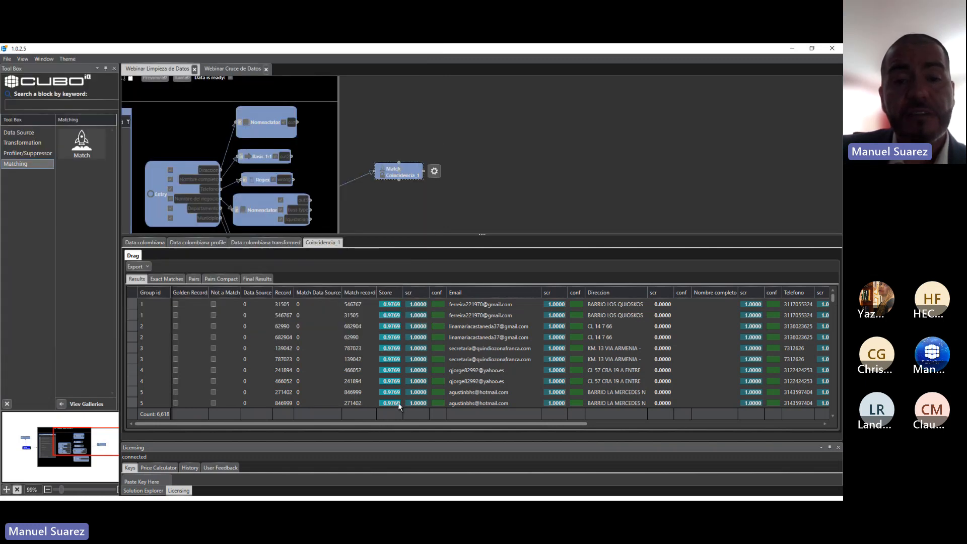
drag(389, 424, 488, 426)
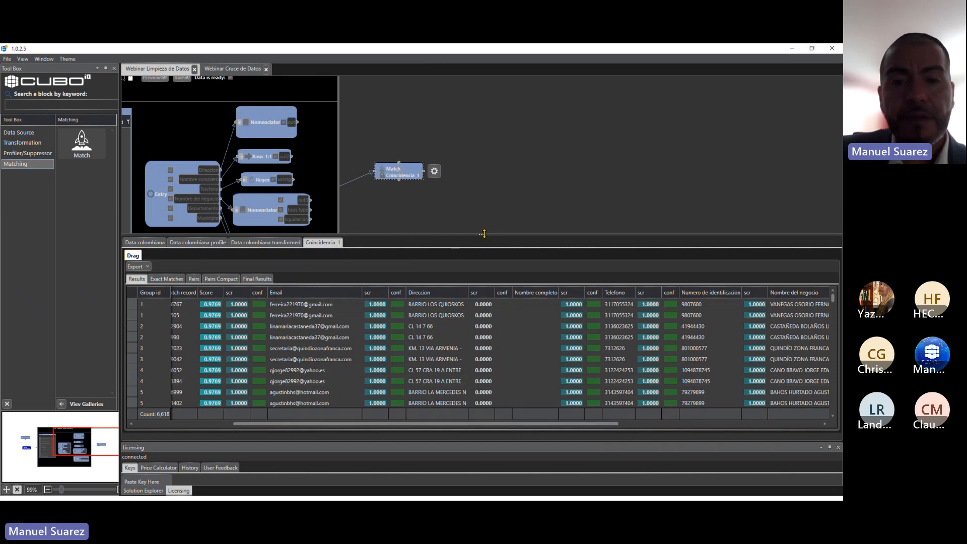
drag(482, 235, 476, 157)
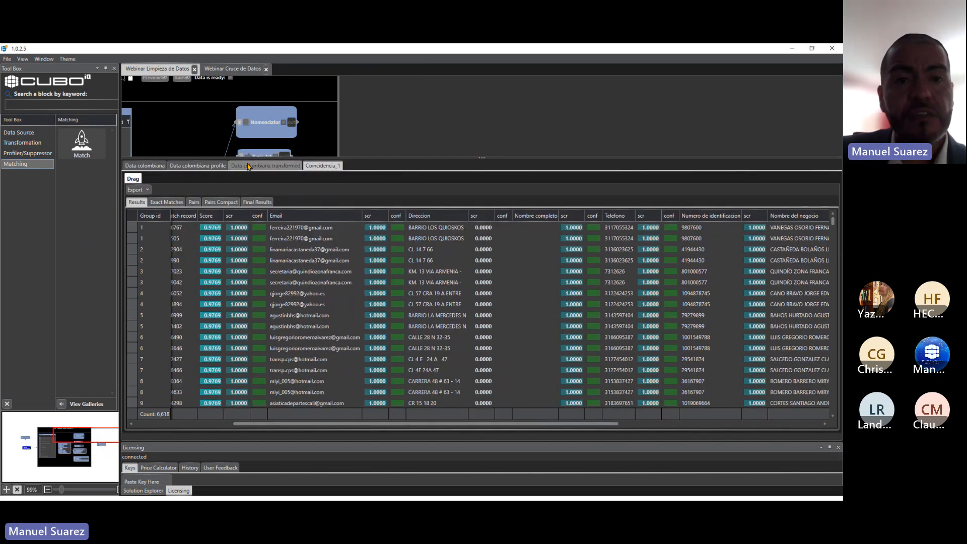
- Browse the Coincidencia_1 match results from the highest-scoring groups down to the last ones
scroll(340, 363, down, 6)
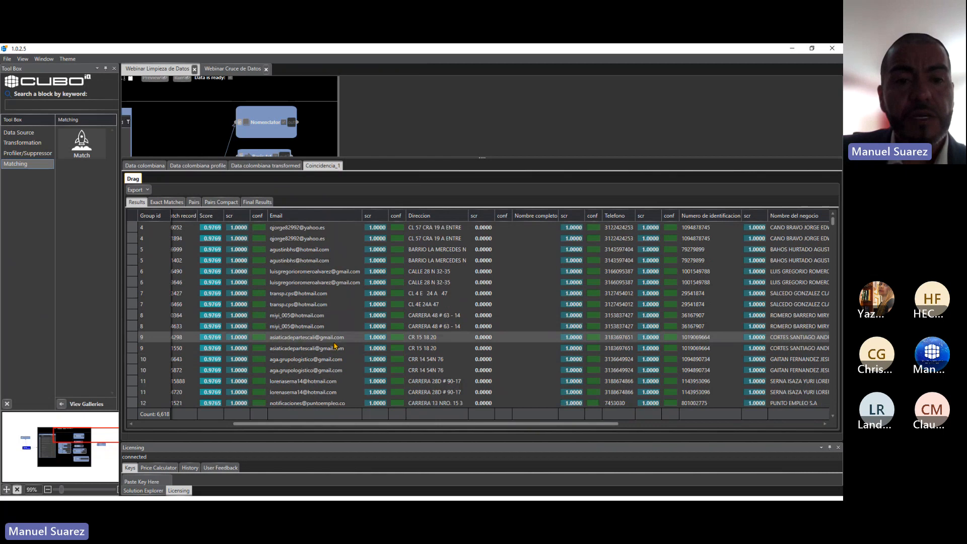
scroll(489, 360, down, 1)
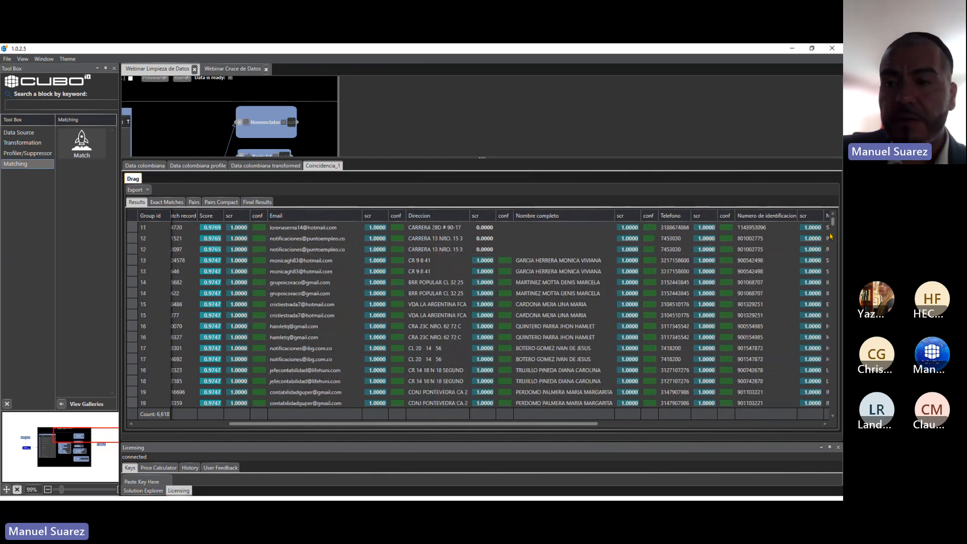
scroll(819, 284, down, 20)
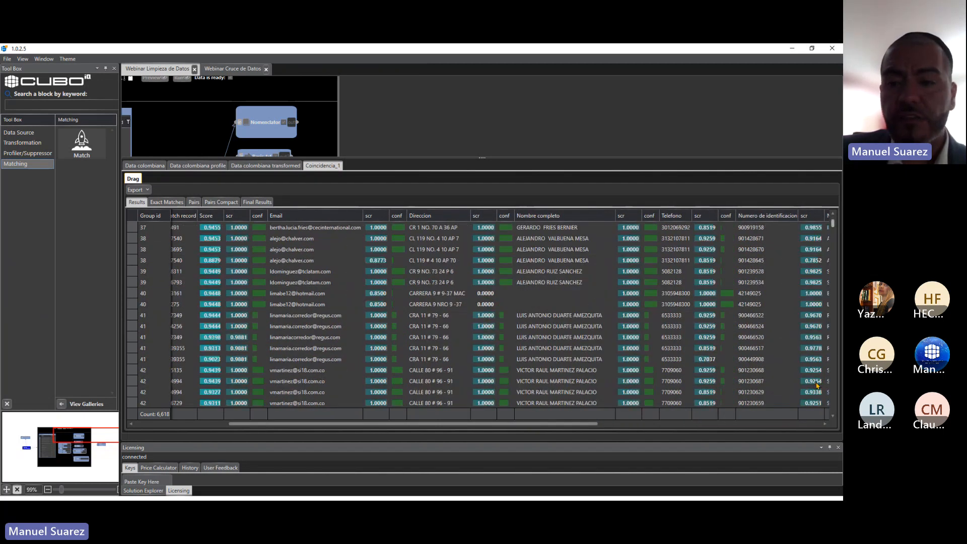
click(832, 411)
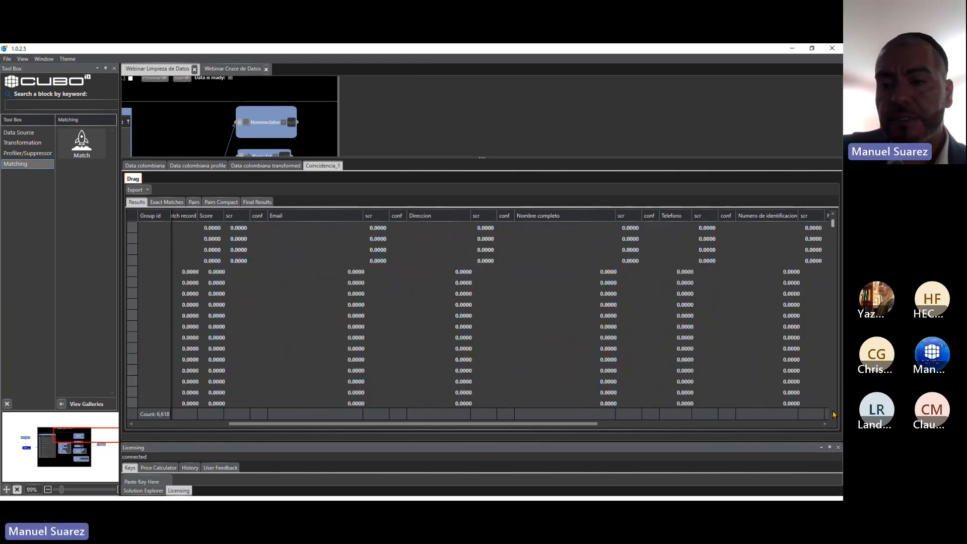
mouse_move(834, 413)
mouse_down()
mouse_move(834, 385)
mouse_move(833, 410)
mouse_up()
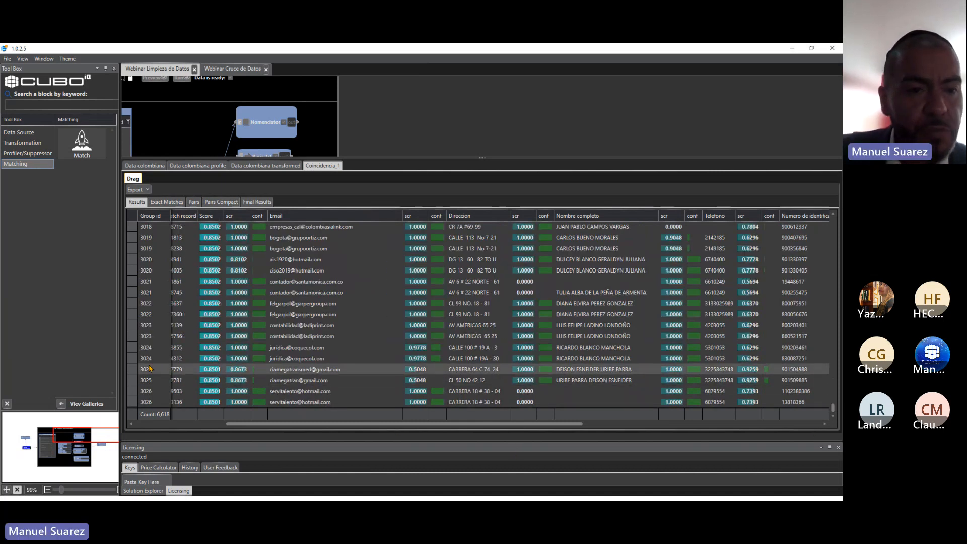
- Examine match group 3025, comparing its two records' overall score and the scores for email, address, name, phone, identification number and business name
click(149, 369)
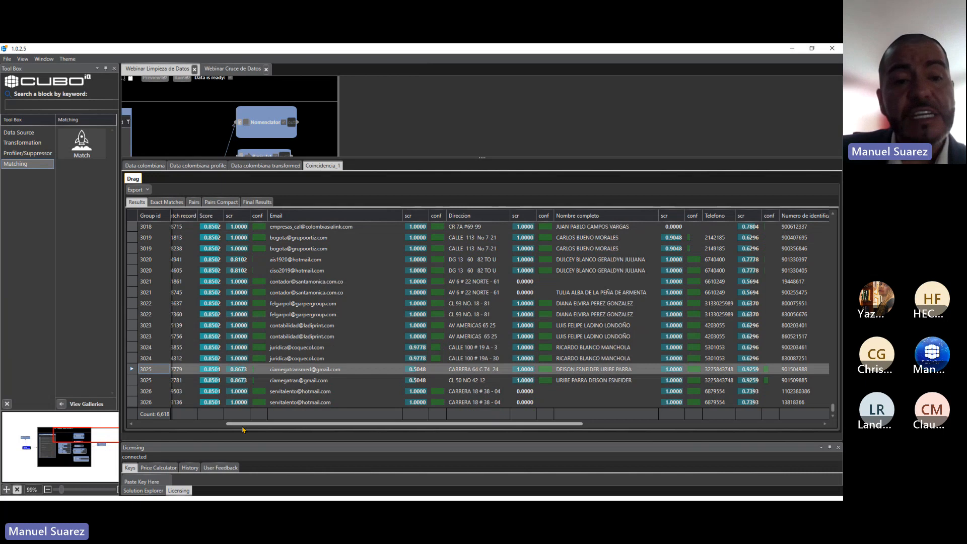
drag(245, 423, 167, 435)
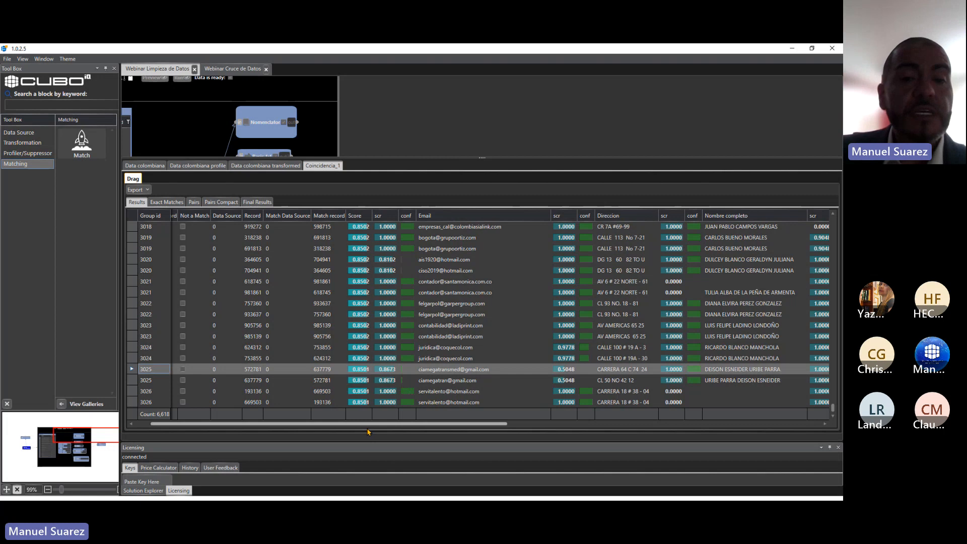
drag(367, 429, 428, 434)
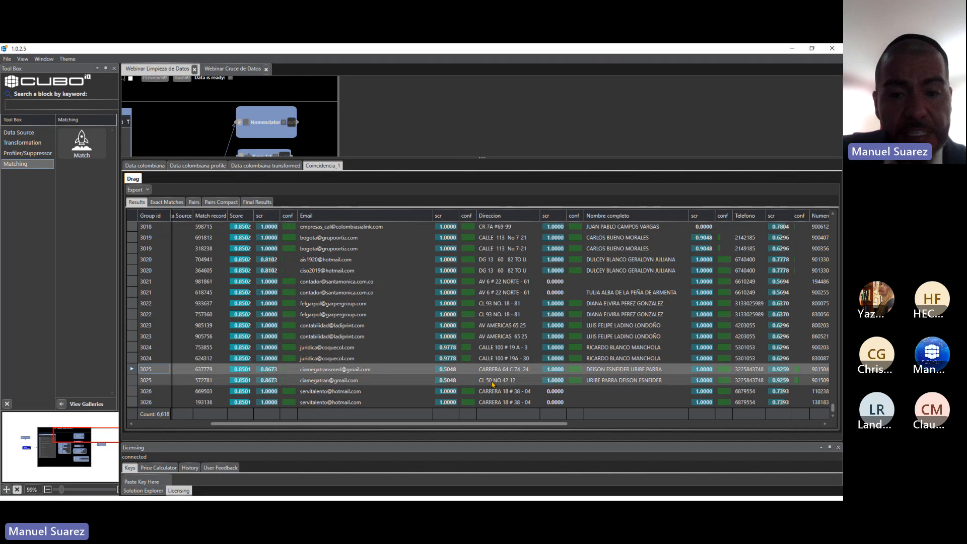
drag(478, 425, 493, 424)
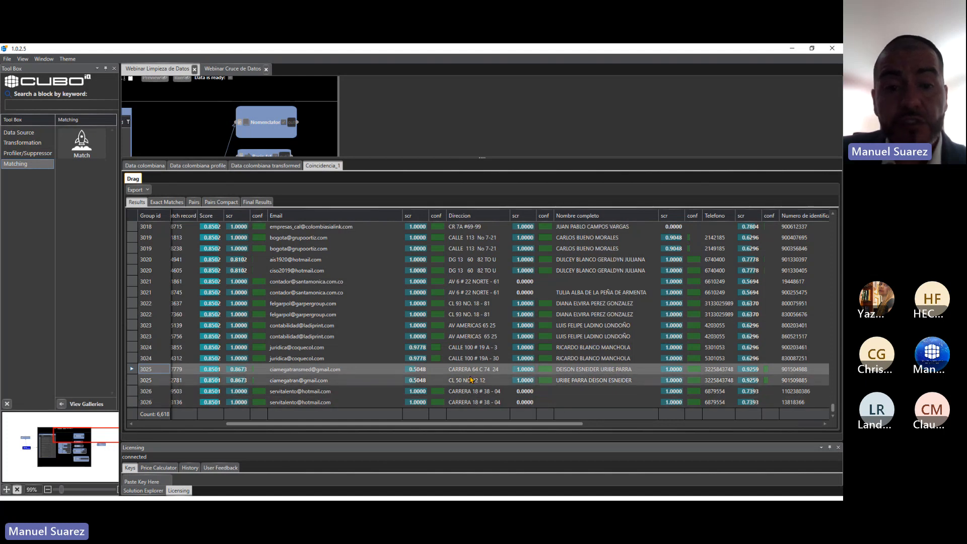
drag(479, 425, 518, 428)
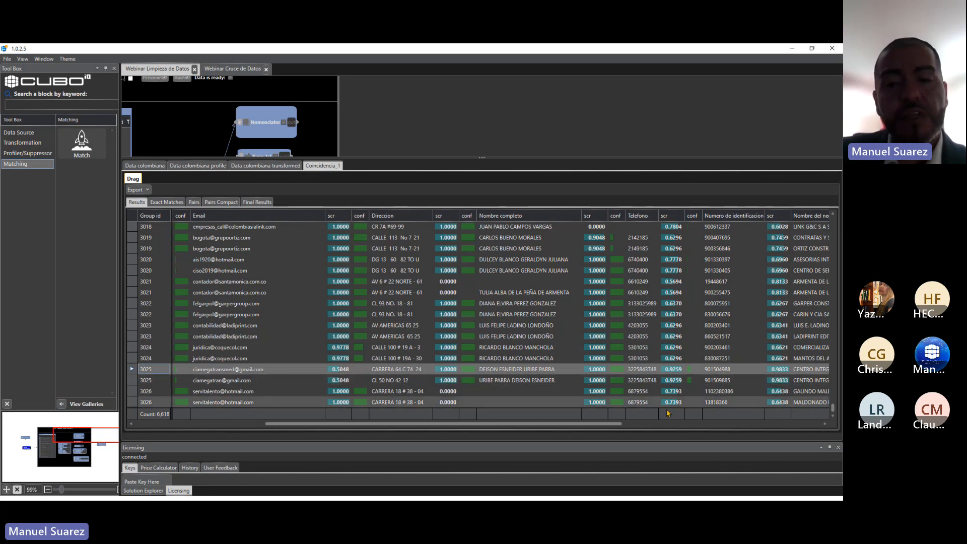
drag(616, 424, 664, 431)
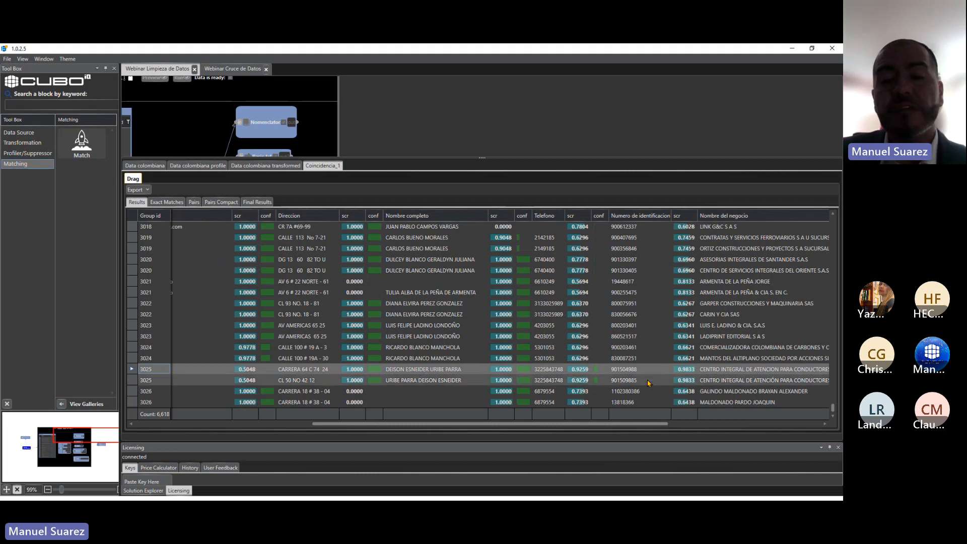
drag(630, 424, 555, 424)
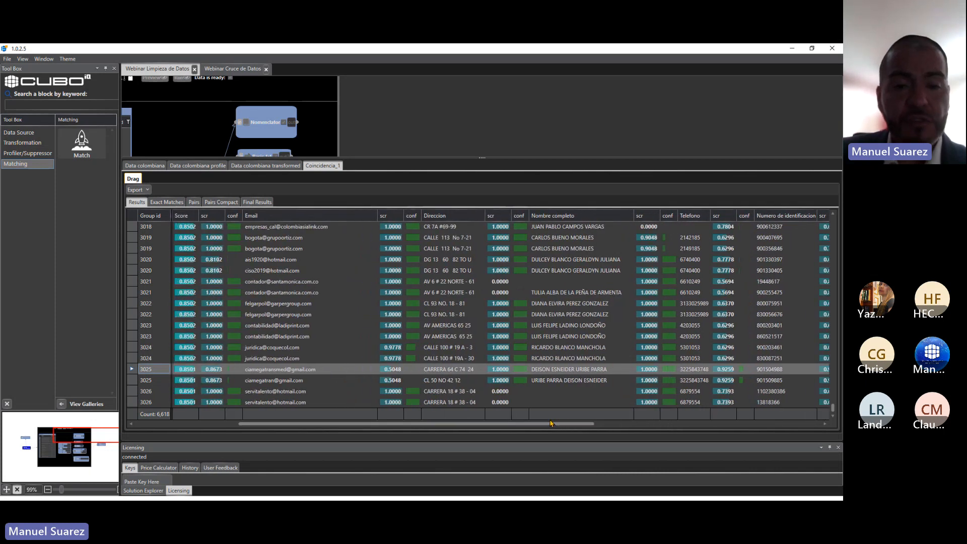
- Compare the two records of match group 3020 field by field, from email and full name to phone, identification number and business name
scroll(354, 340, up, 1)
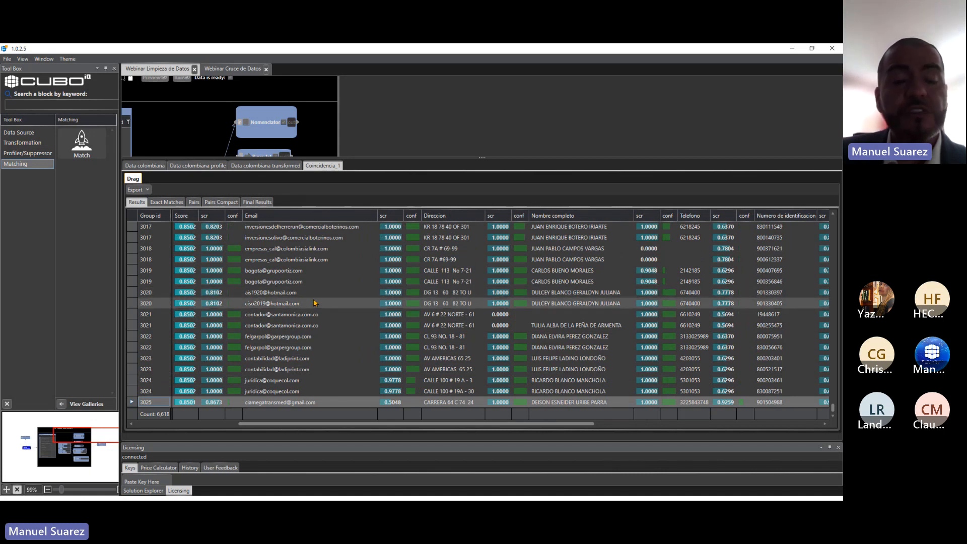
click(313, 293)
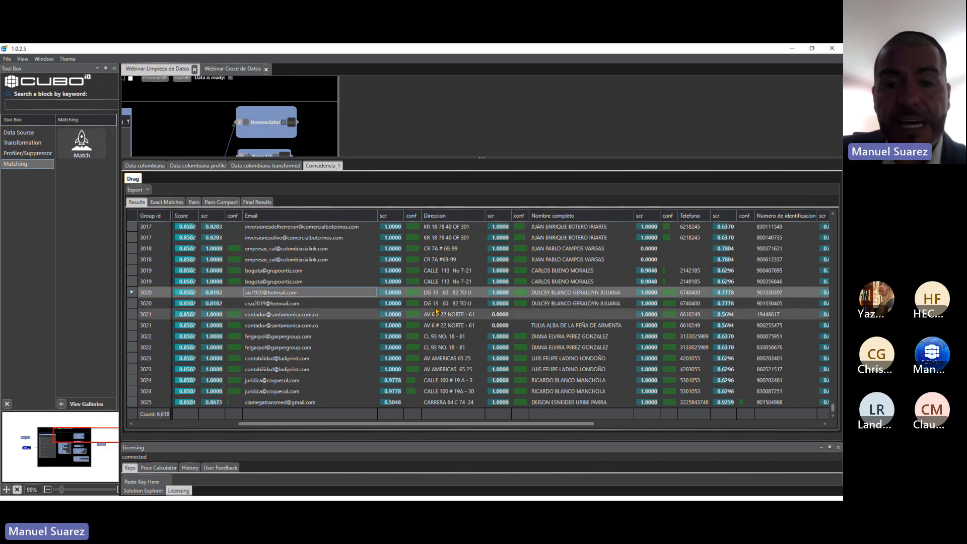
click(339, 305)
click(552, 304)
click(564, 293)
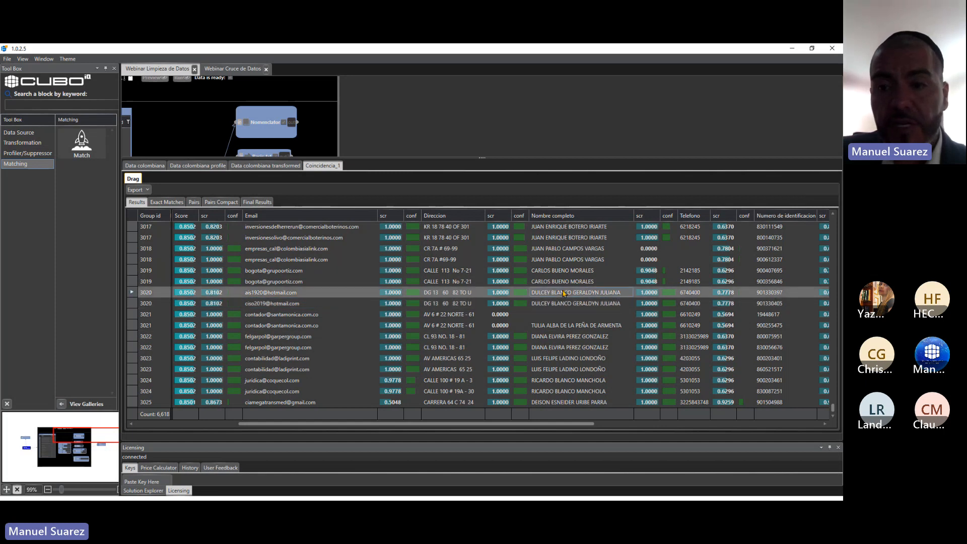
click(706, 293)
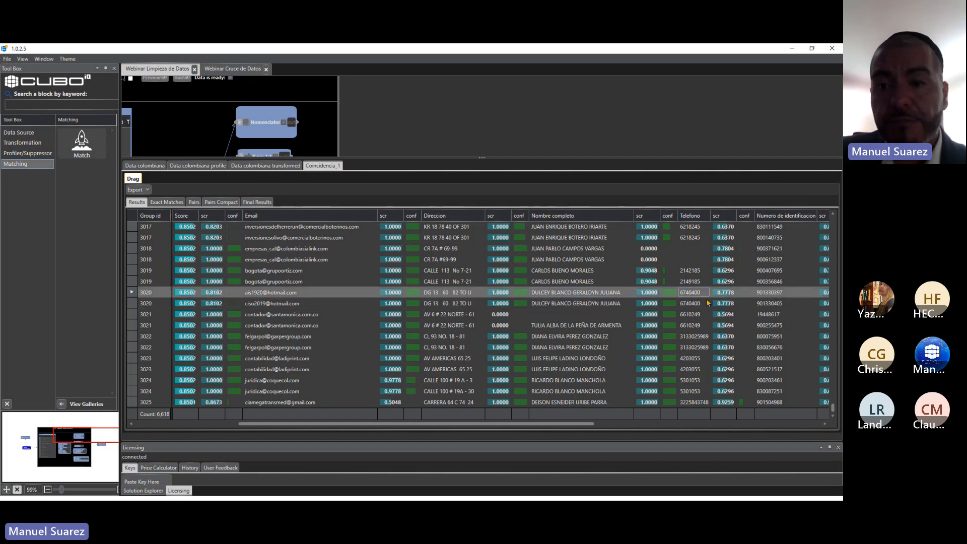
click(785, 303)
click(785, 293)
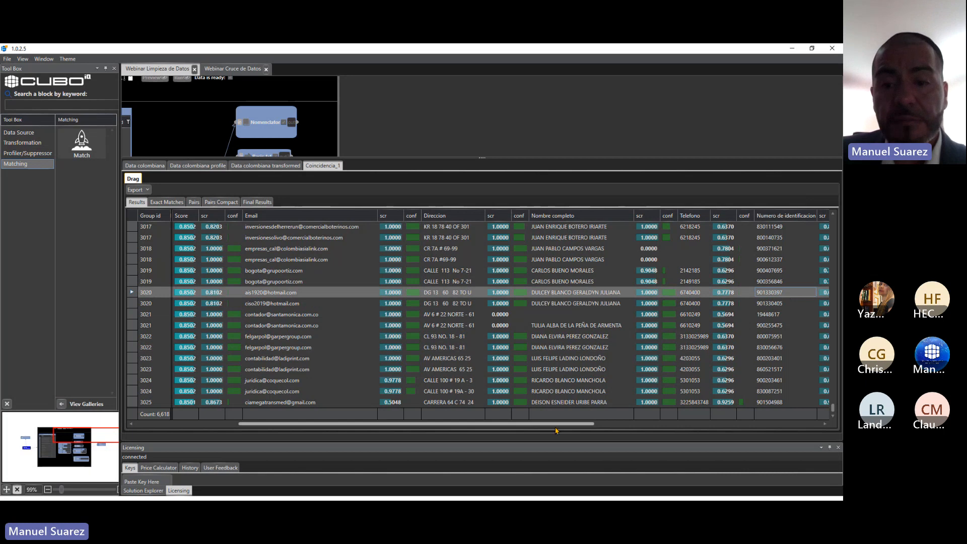
drag(557, 426, 653, 427)
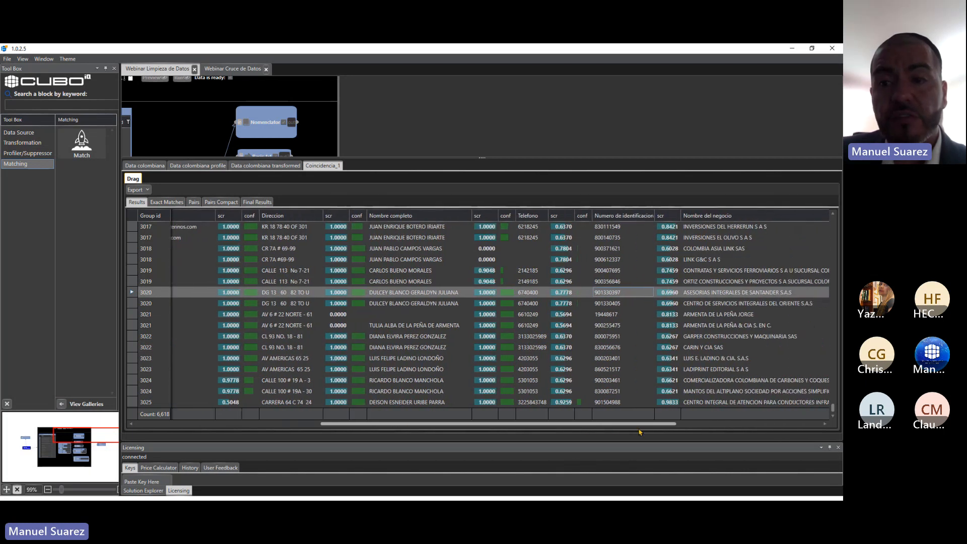
click(707, 302)
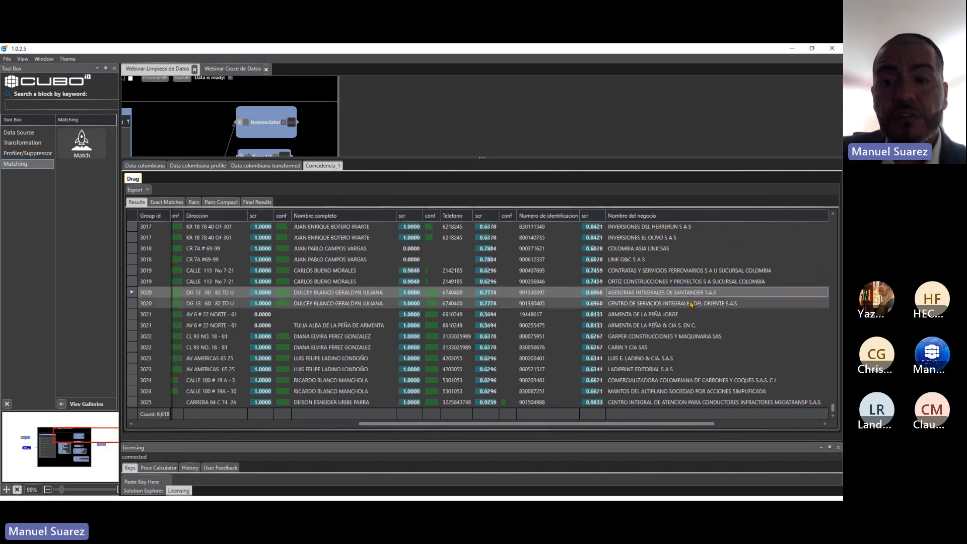
click(534, 303)
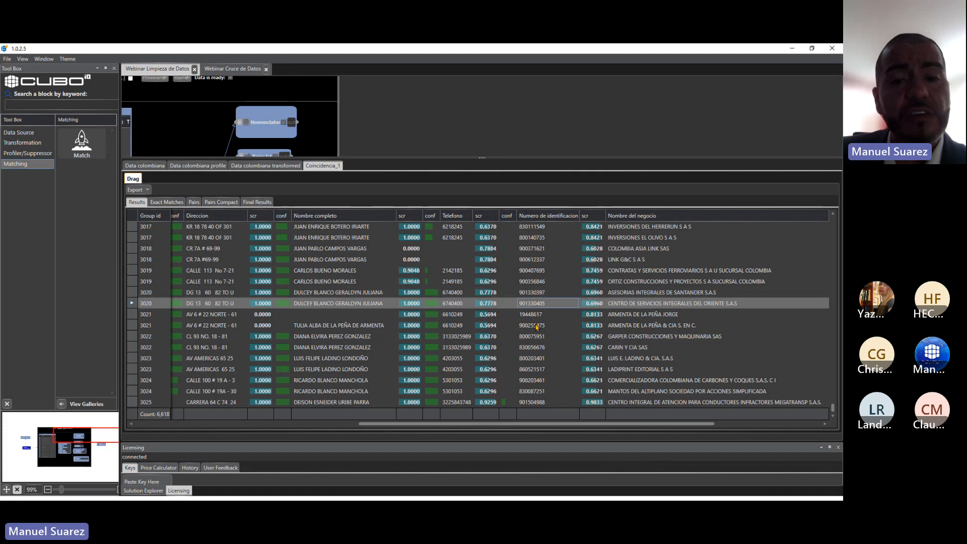
drag(495, 423, 356, 423)
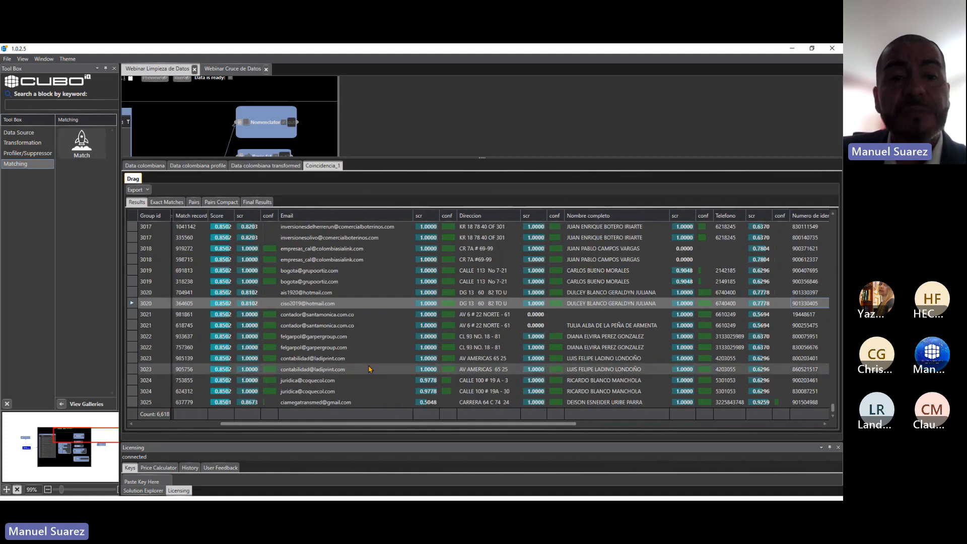
- Review the preceding match groups from the first columns, and check the original Data colombiana records before returning to Coincidencia_1
scroll(353, 352, up, 3)
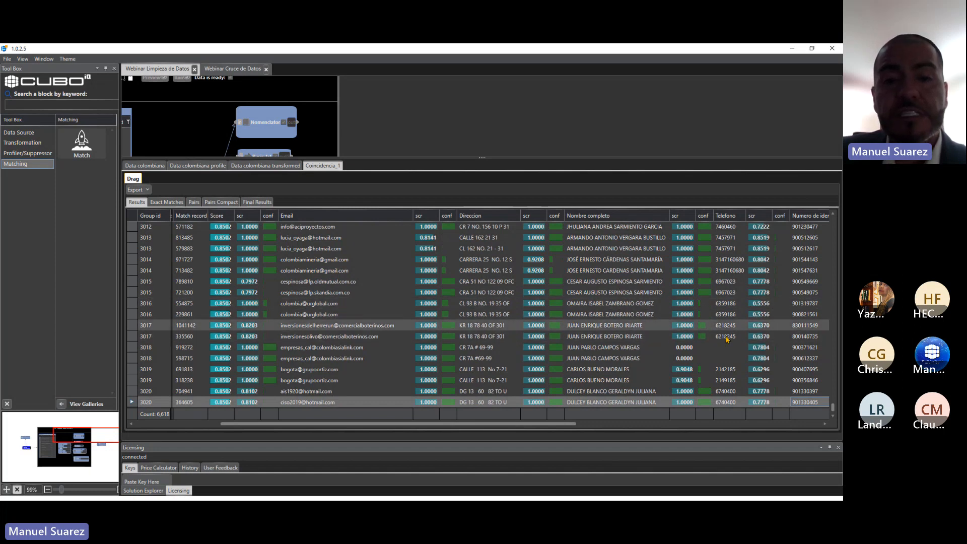
drag(396, 425, 264, 431)
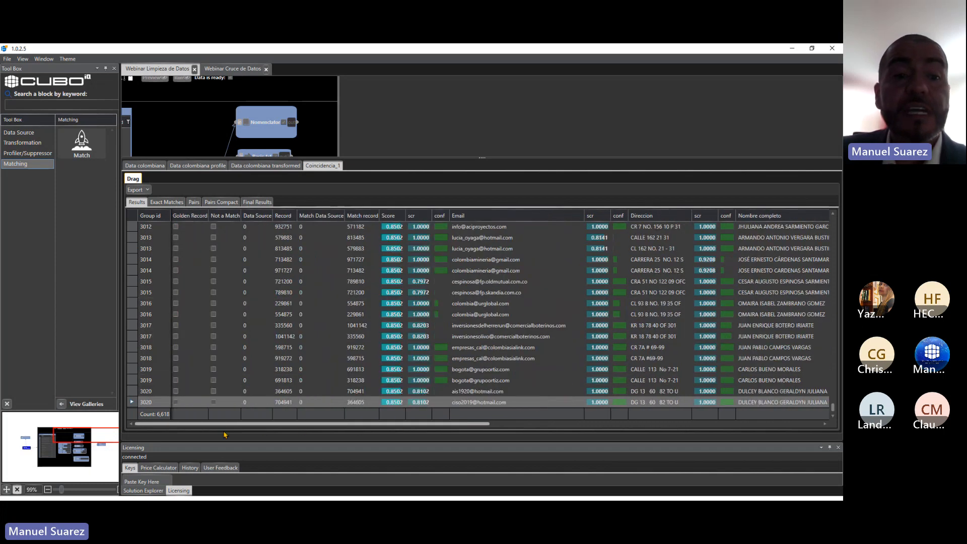
click(148, 166)
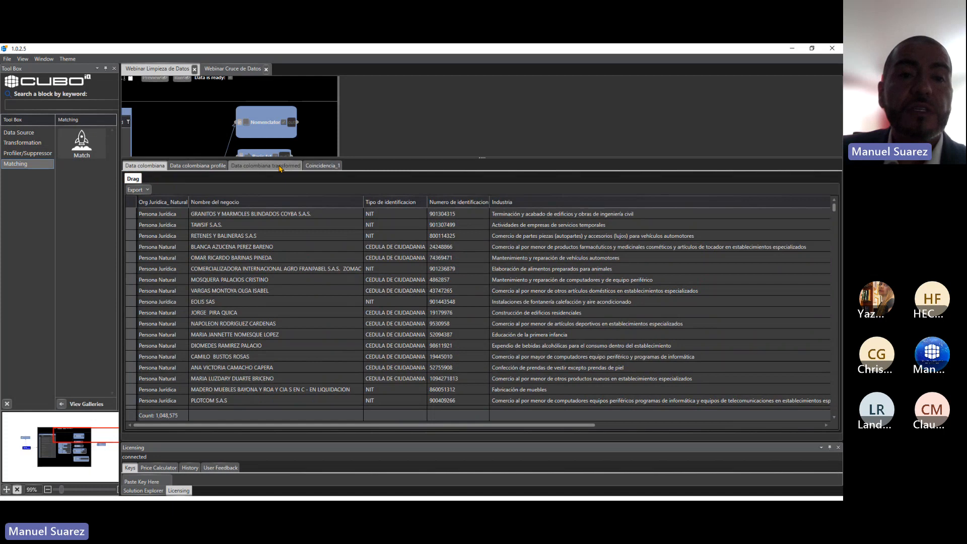
click(321, 166)
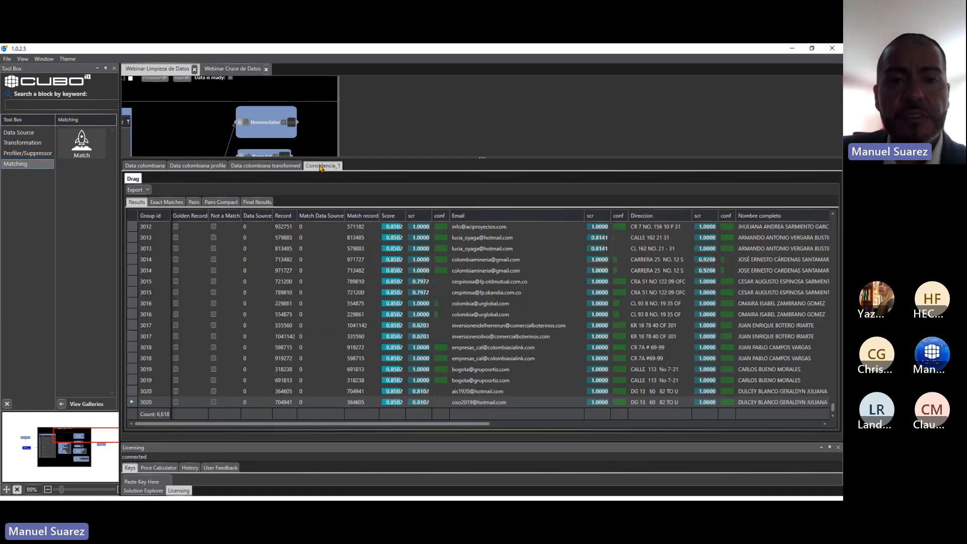
- Reveal the Match block and inspect its golden record selection and building rules, including the value chooser options for Telefono
drag(483, 158, 480, 234)
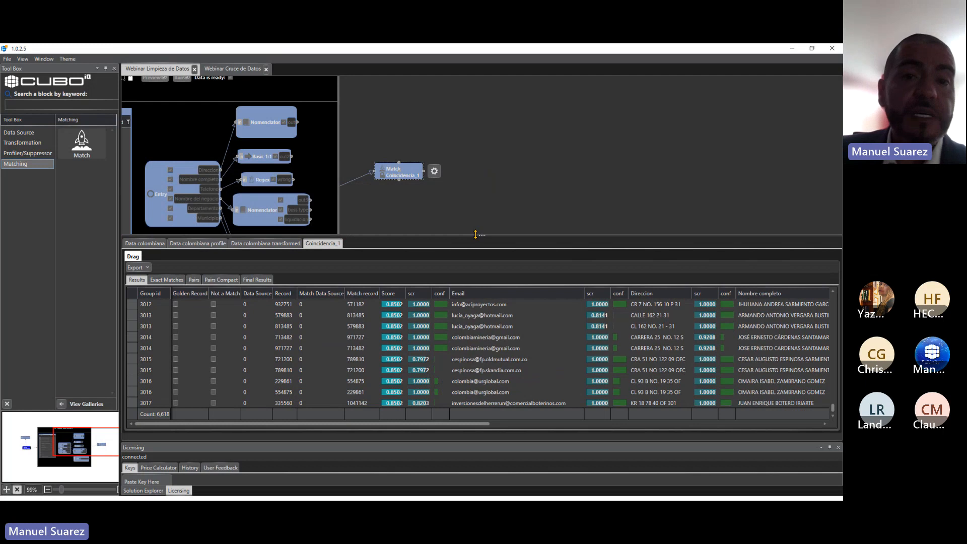
click(436, 172)
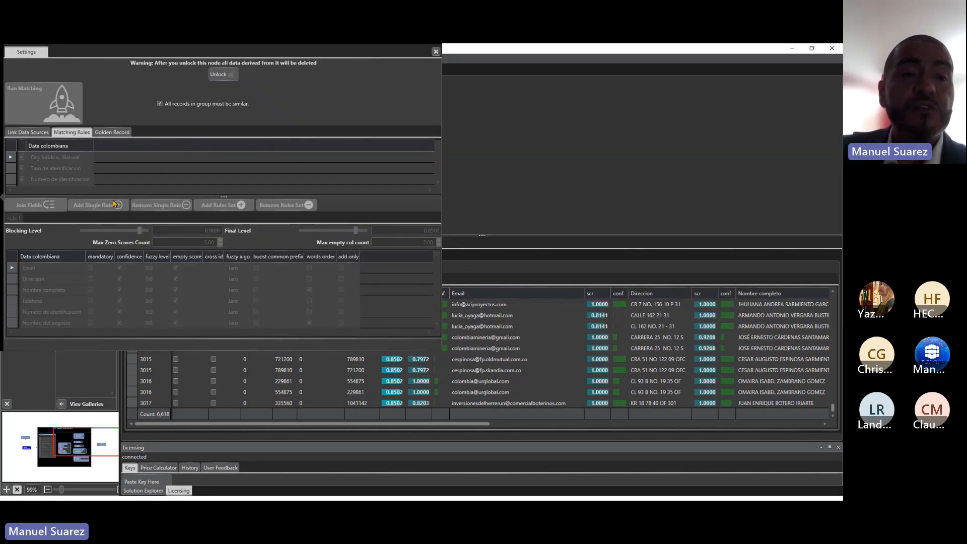
click(112, 134)
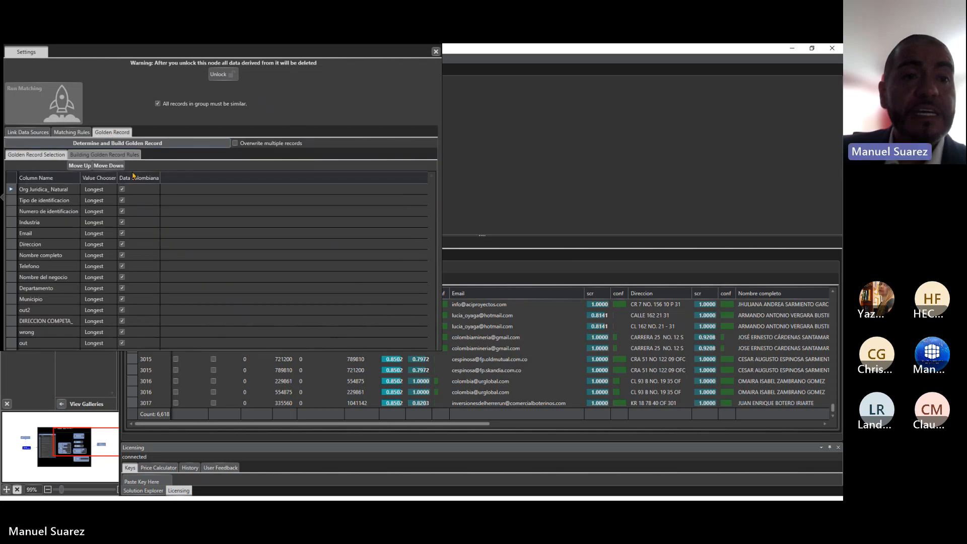
click(113, 156)
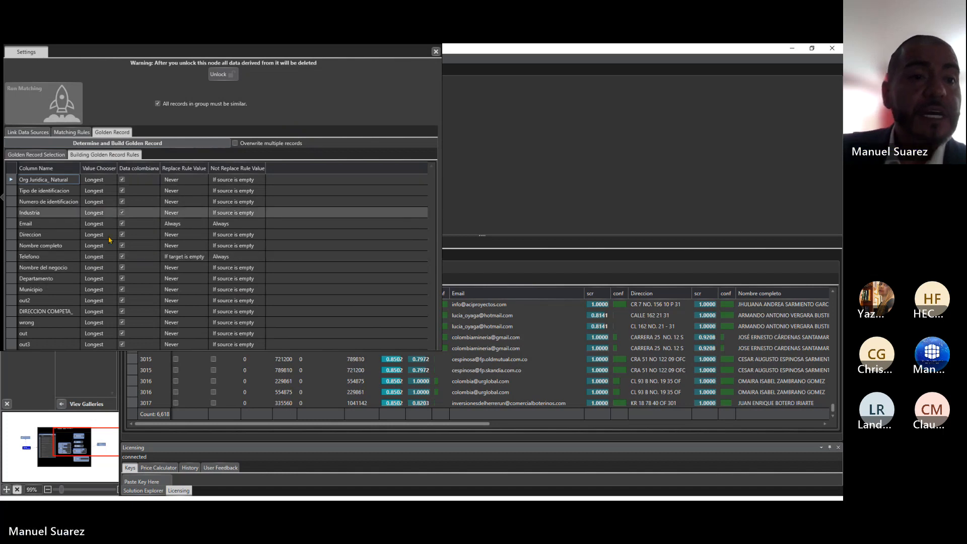
click(107, 257)
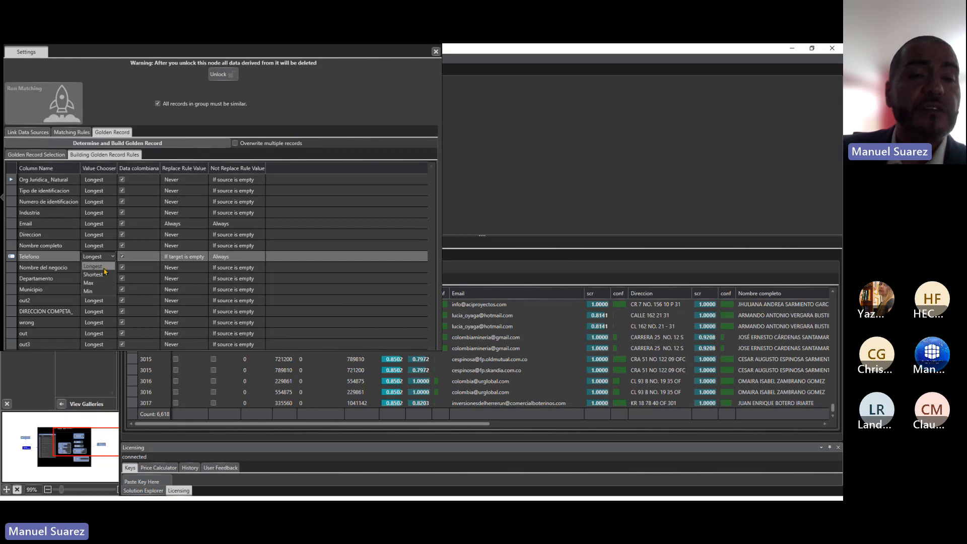
click(589, 211)
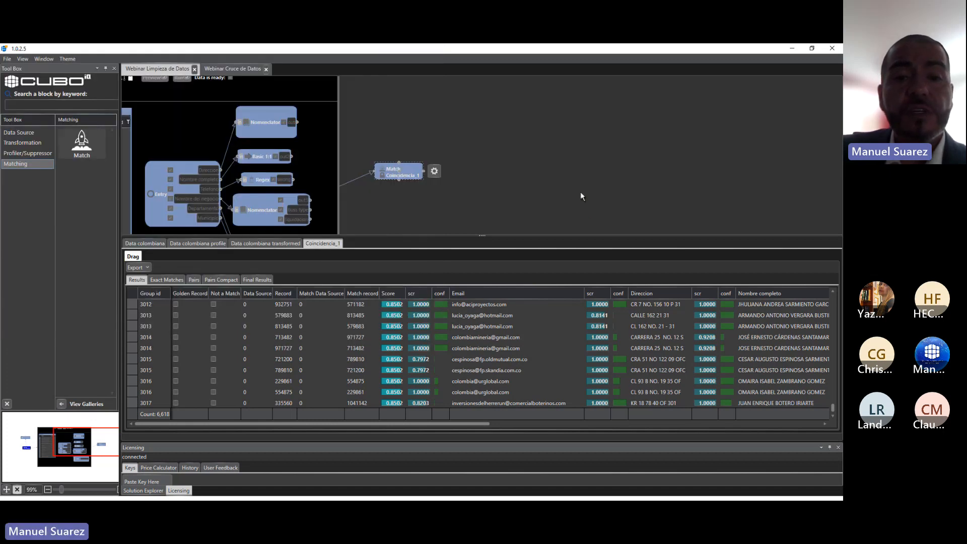
- Review the email, address, name and phone scores of match groups 3020 to 3024 in the results
drag(422, 424, 517, 445)
scroll(488, 360, down, 1)
scroll(488, 360, down, 5)
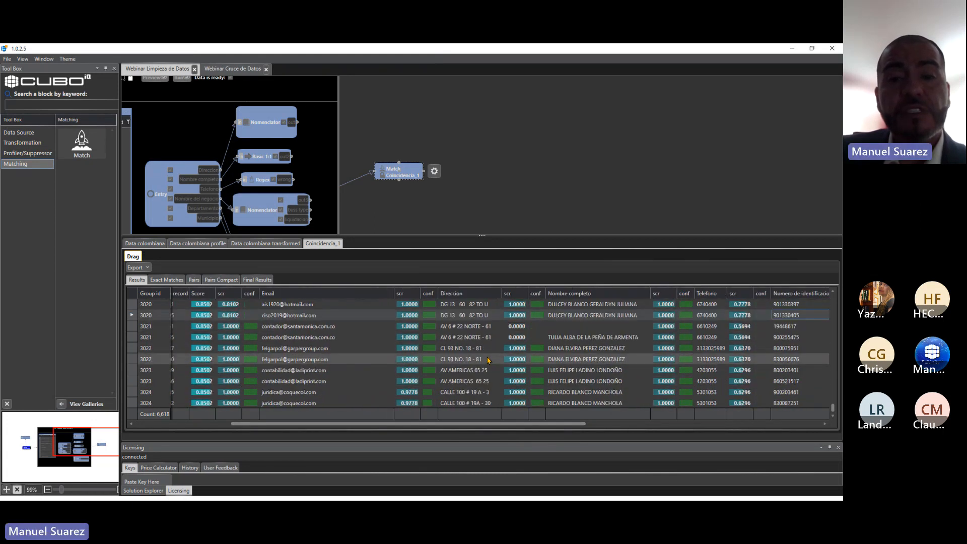
- Review the match groups through the end of the results, and compare the Nombre completo values of the two records in group 3021
scroll(487, 360, down, 2)
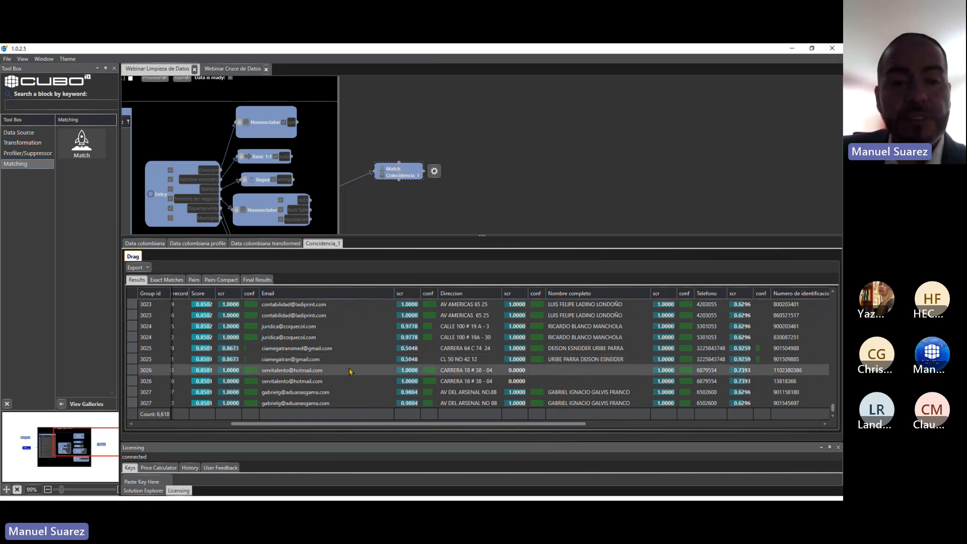
scroll(350, 371, down, 4)
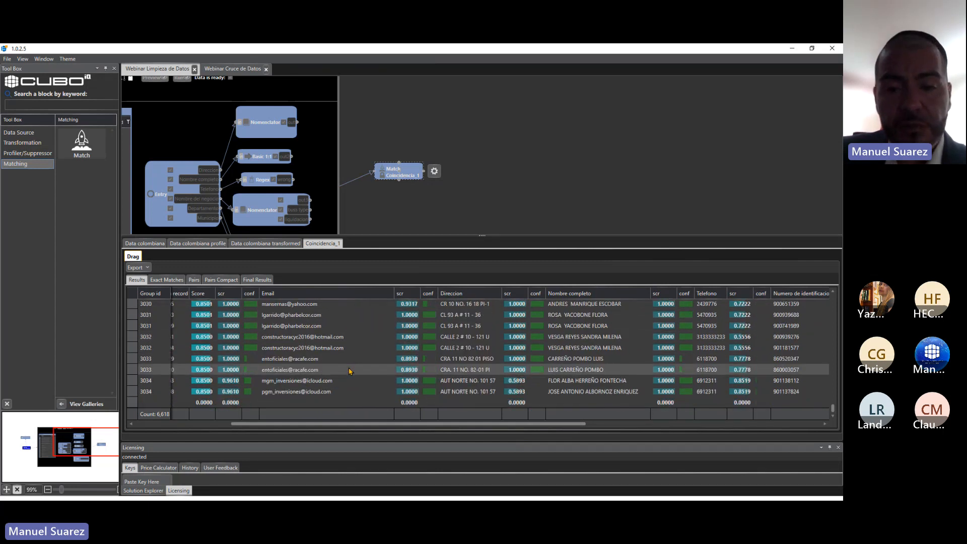
scroll(447, 358, up, 7)
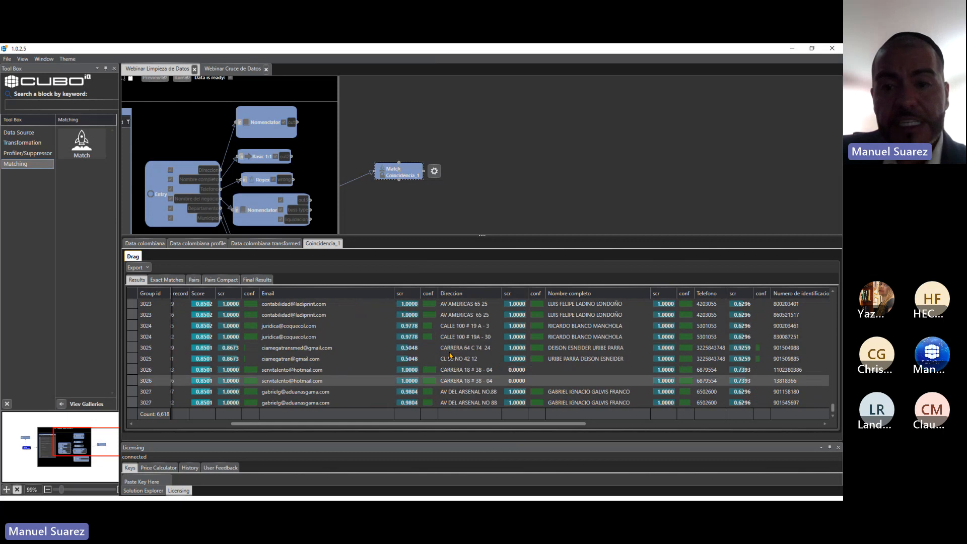
scroll(450, 355, up, 1)
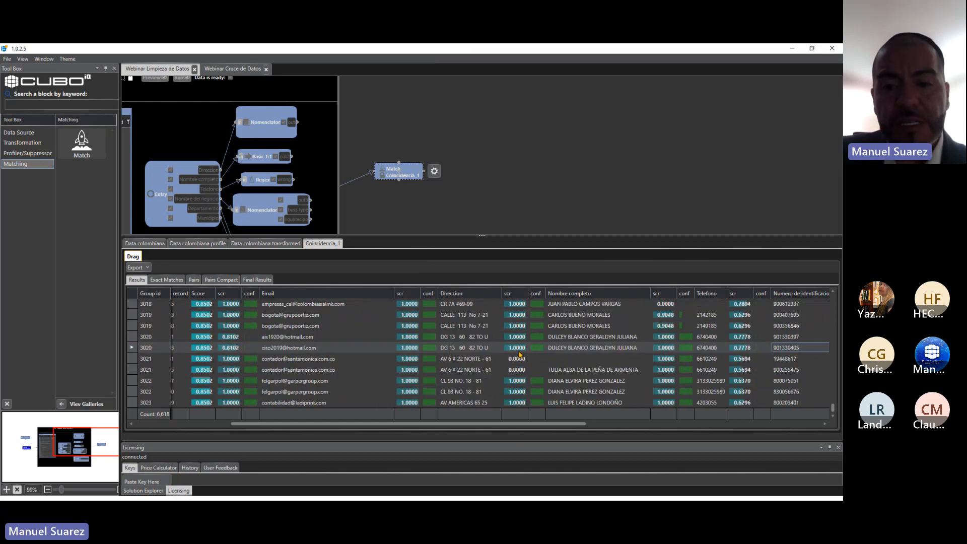
click(550, 358)
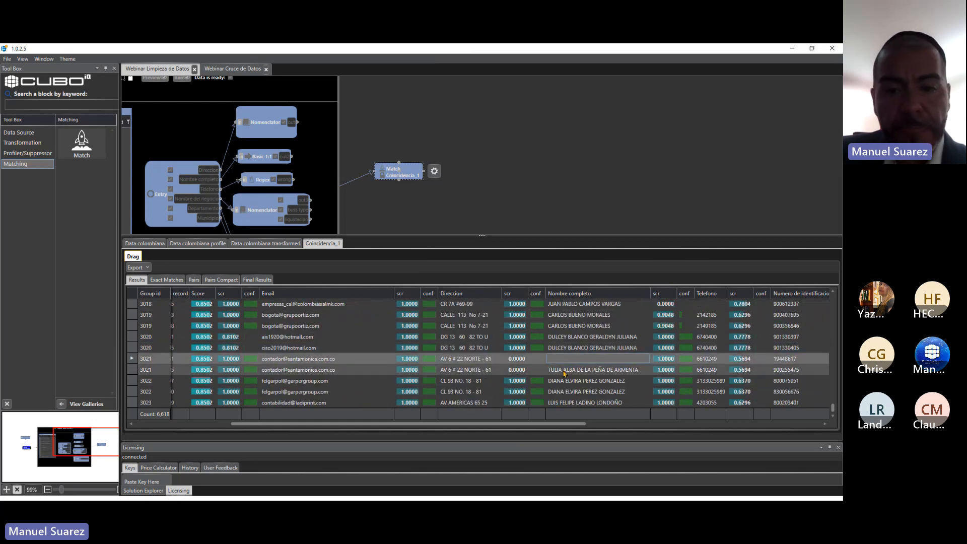
click(557, 357)
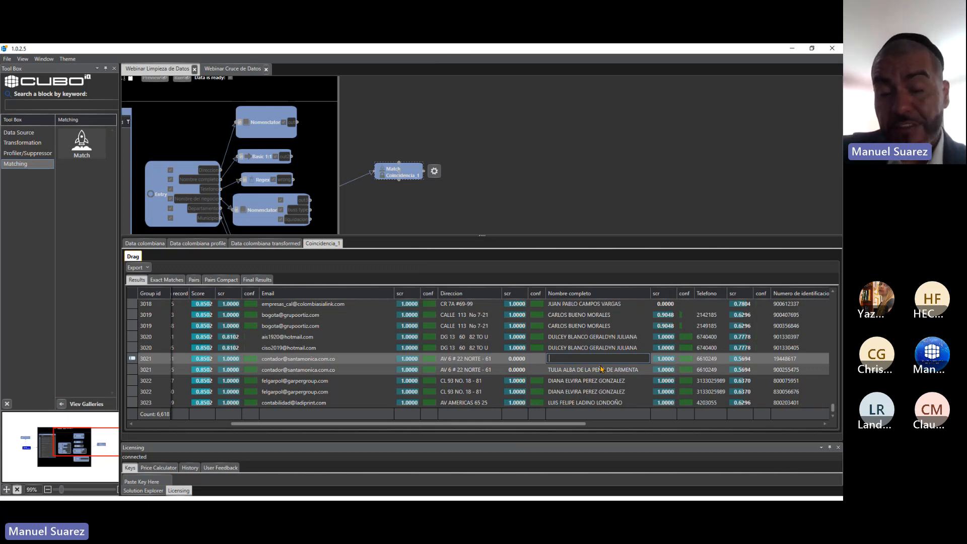
- Inspect the Email row in the Match block's golden record building rules, checking its replace rules and keeping Longest as value chooser
click(434, 172)
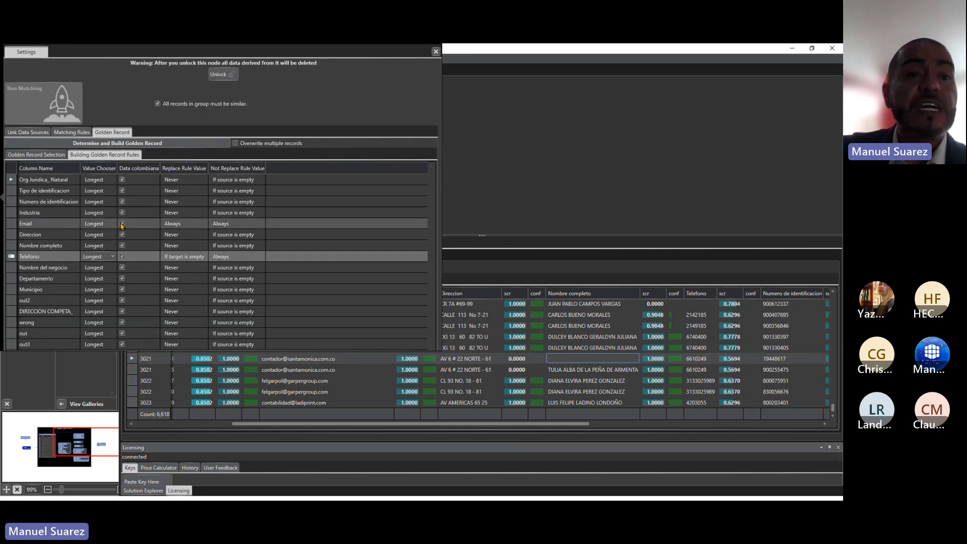
click(245, 224)
click(245, 225)
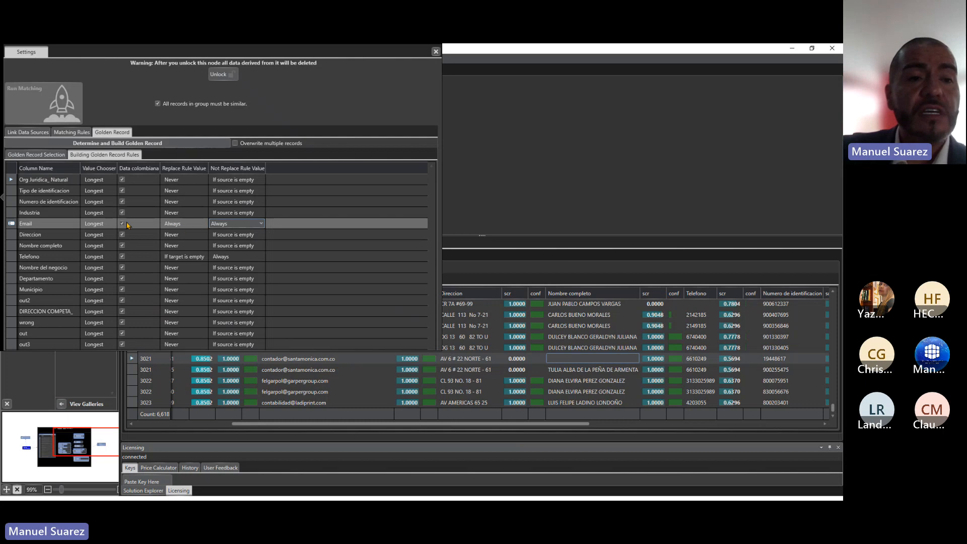
click(108, 224)
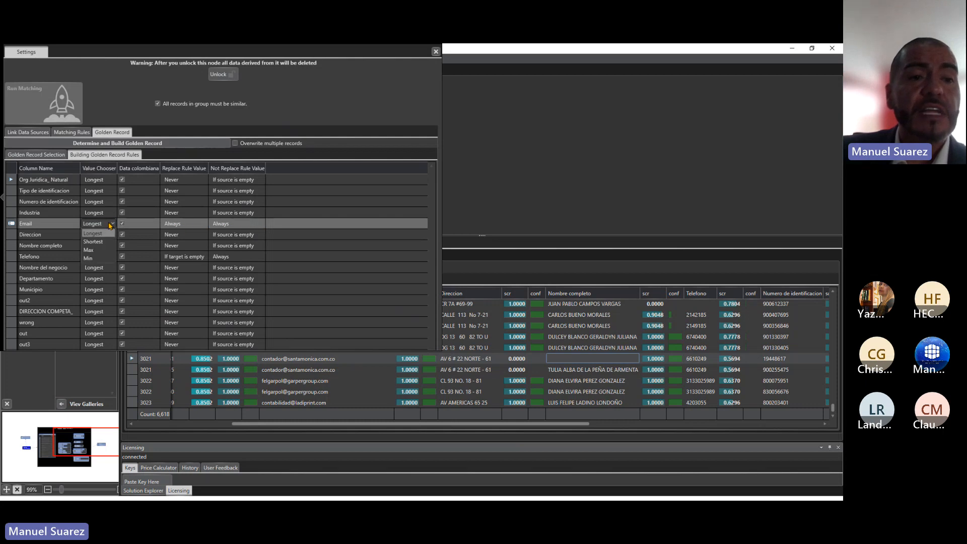
click(98, 234)
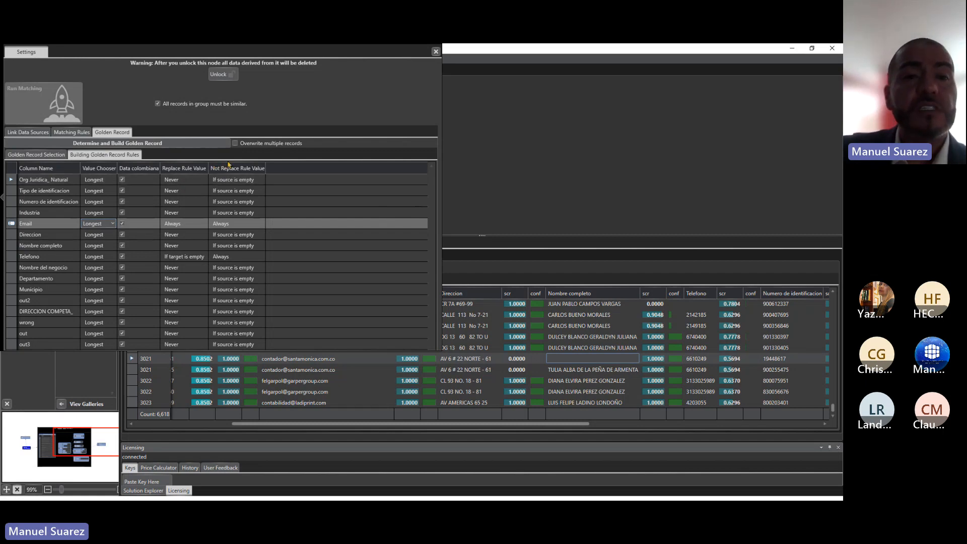
- Enable overwriting of multiple records, determine and build the golden record for Coincidencia_1, and close the block's settings
click(235, 143)
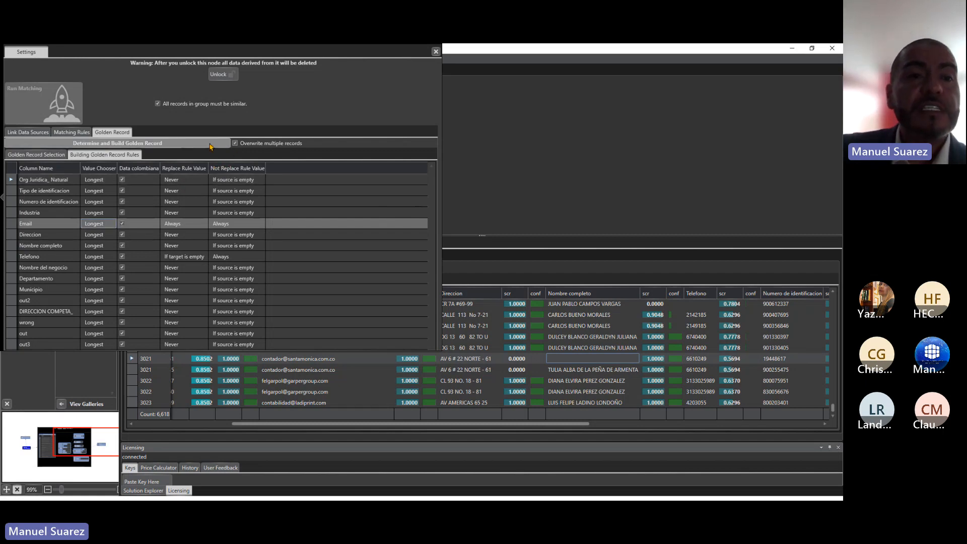
click(175, 145)
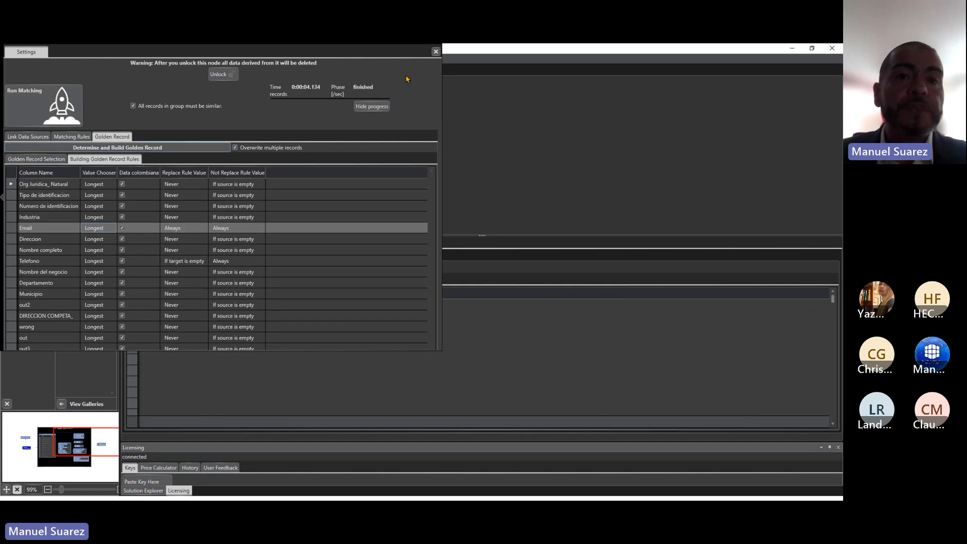
click(435, 52)
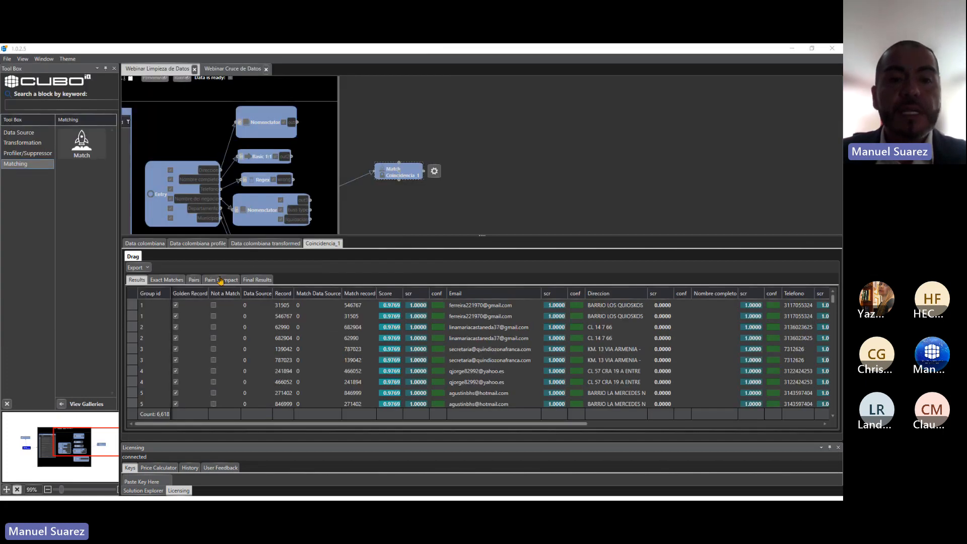